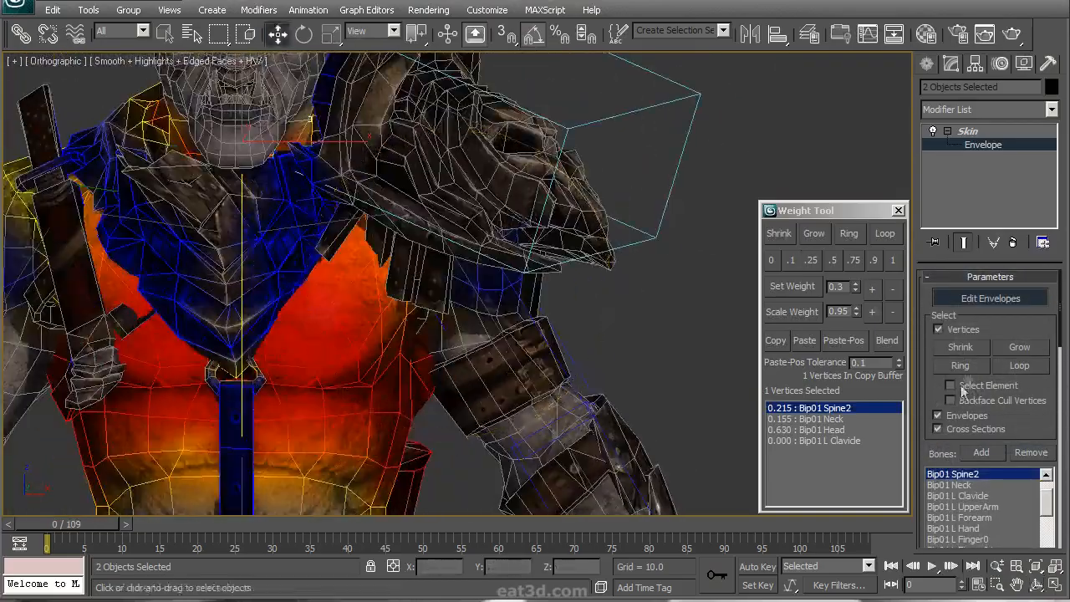
Select the large shoulder armour element and give it a weight of 1 on Shoulder_Bone
middle_click_drag(660, 244, 619, 364)
left_click(518, 280)
left_click(828, 430)
middle_click_drag(535, 268, 585, 272, "alt")
left_click(894, 263)
Weight the collar and chest armour element fully to Bip01 Spine2 with a value of 1
middle_click_drag(505, 250, 451, 266, "alt")
middle_click_drag(395, 291, 710, 250)
left_click(806, 409)
middle_click_drag(443, 275, 914, 324, "alt")
middle_click_drag(512, 320, 545, 313)
scroll(508, 344, "up", 4)
scroll(514, 330, "down", 4)
middle_click_drag(498, 338, 284, 336, "alt")
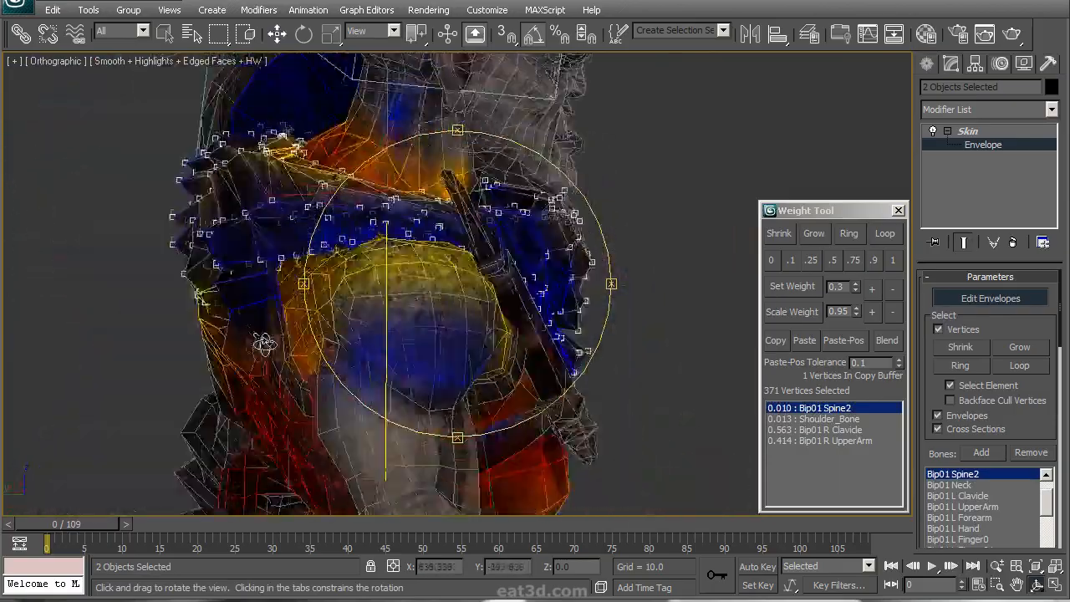
middle_click_drag(344, 364, 597, 320, "alt")
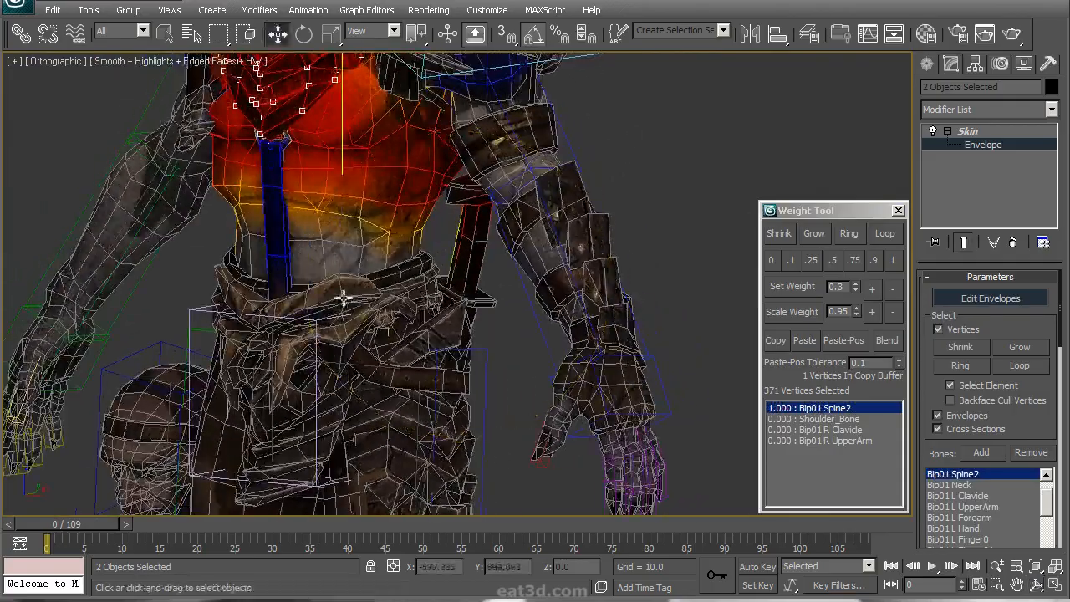
Select the codpiece elements below the belt and weight them 1 to Codpiece_Bone
scroll(433, 301, "up", 4)
mouse_move(433, 302)
middle_mouse_down("alt")
mouse_move(535, 313)
mouse_move(435, 293)
mouse_move(443, 309)
middle_mouse_up("alt")
left_click(834, 410)
middle_click_drag(489, 254, 585, 317, "alt")
left_click(474, 279)
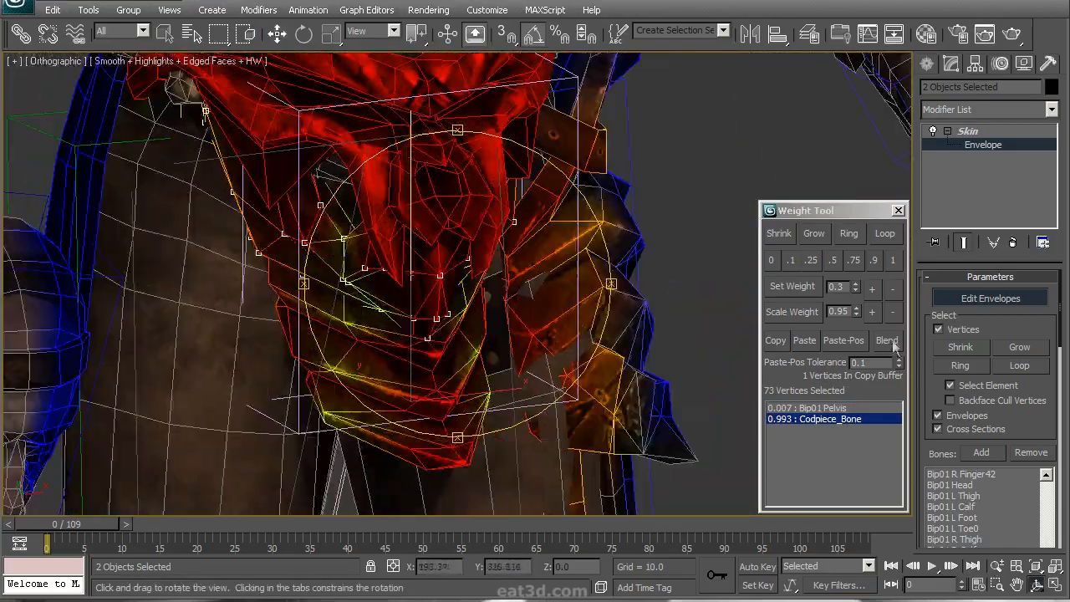
left_click(892, 265)
middle_click_drag(473, 248, 431, 286, "alt")
left_click(482, 277)
left_click(892, 264)
Select the armour element over the left hip and weight it 1 to Bip01 L Thigh
scroll(470, 275, "down", 5)
left_click(577, 269)
scroll(590, 267, "up", 3)
left_click(824, 418)
left_click(893, 263)
Select the chest dagger's handle, guard and sheath elements together and weight them 1 to Bip01 Spine2
middle_click_drag(518, 234, 477, 170, "alt")
scroll(497, 300, "up", 3)
middle_click_drag(497, 301, 520, 359, "alt")
left_click(321, 163)
left_click(473, 252, "ctrl")
left_click(503, 455, "ctrl")
middle_click_drag(503, 456, 432, 346, "alt")
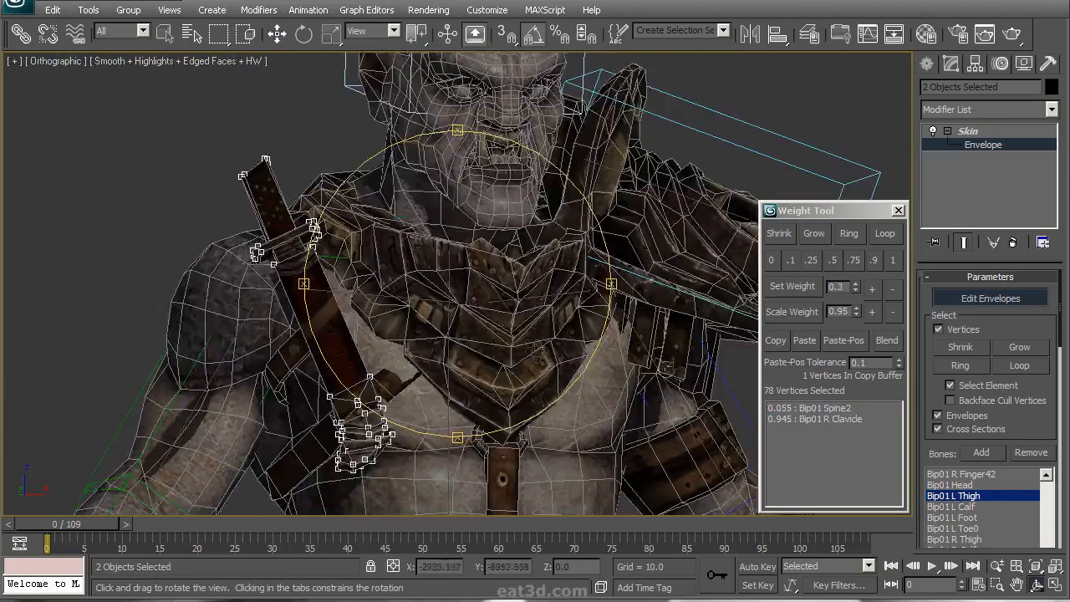
left_click(792, 408)
left_click(891, 263)
Select the severed head hanging at the hip and weight it 1 to HangingHead_Bone
scroll(456, 290, "down", 3)
middle_click_drag(443, 290, 671, 302, "alt")
middle_click_drag(568, 386, 520, 298, "alt")
left_click(603, 239)
scroll(520, 298, "up", 3)
scroll(501, 296, "up", 2)
left_click(838, 429)
middle_click_drag(569, 335, 455, 280, "alt")
left_click(893, 260)
Select all the sword and scabbard elements at the hip and weight them 1 to Sword_Bone
scroll(652, 288, "down", 3)
middle_click_drag(652, 289, 512, 332, "alt")
scroll(512, 332, "down", 3)
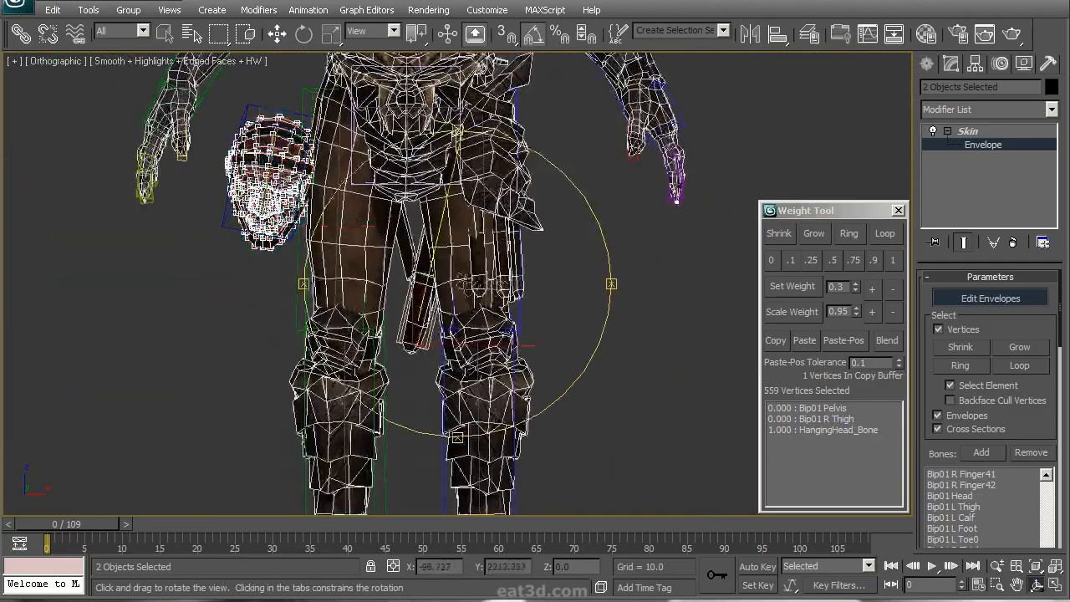
scroll(311, 284, "up", 3)
middle_click_drag(310, 284, 337, 308)
left_click(403, 373)
middle_click_drag(477, 325, 443, 334)
scroll(451, 293, "up", 3)
middle_click_drag(452, 292, 471, 286, "alt")
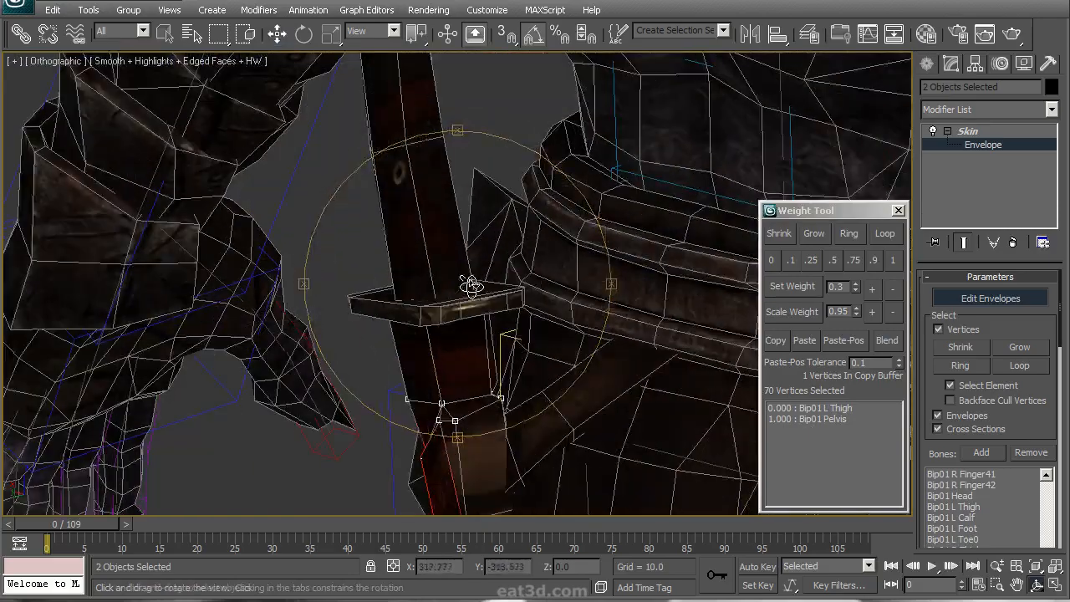
left_click(444, 318, "ctrl")
left_click(407, 143, "ctrl")
scroll(434, 184, "down", 3)
middle_click_drag(543, 224, 858, 433, "alt")
left_click(850, 409)
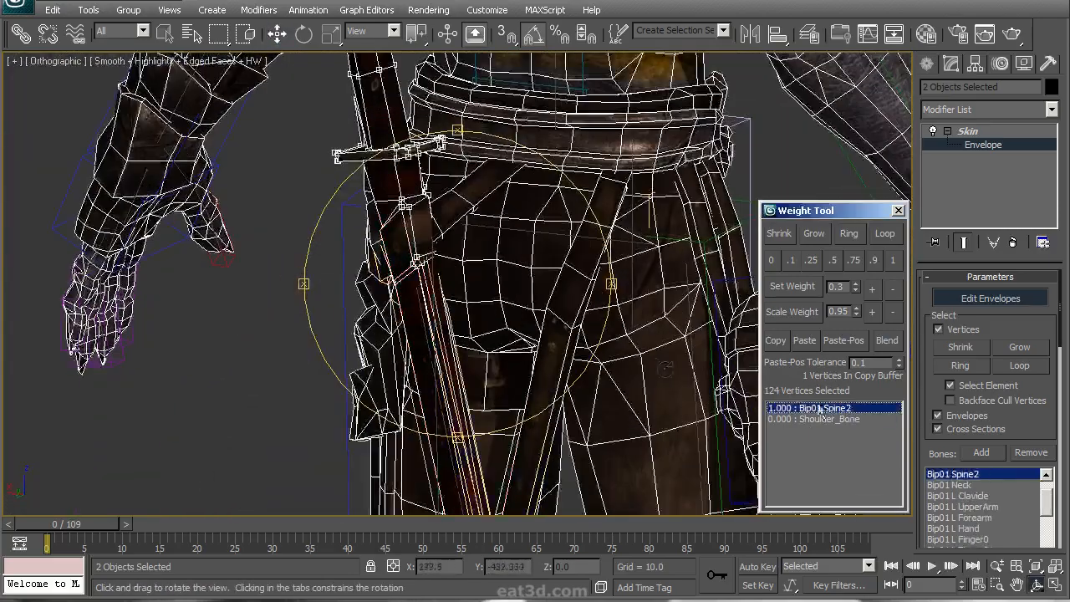
middle_click_drag(487, 315, 463, 365, "alt")
left_click(543, 376)
middle_click_drag(543, 376, 367, 356)
middle_click_drag(367, 355, 363, 272, "alt")
left_click(361, 266)
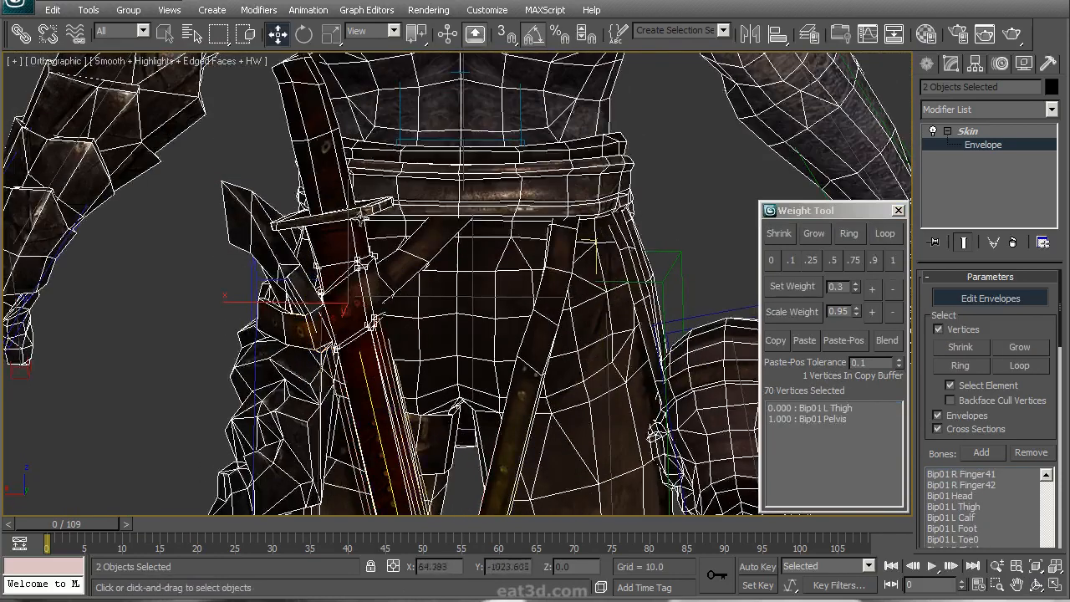
left_click(890, 260)
scroll(388, 303, "down", 2)
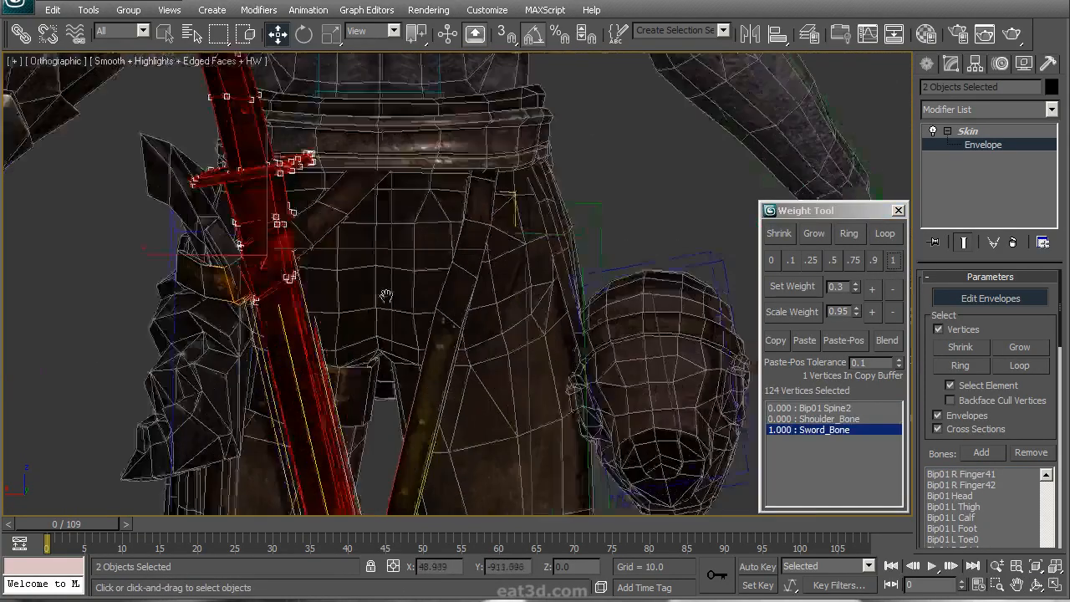
Select all the studded straps hanging over the left thigh and weight them 1 to Bip01 L Thigh
middle_click_drag(411, 304, 457, 255, "alt")
scroll(457, 255, "down", 3)
middle_click_drag(341, 292, 578, 306, "alt")
scroll(577, 306, "up", 3)
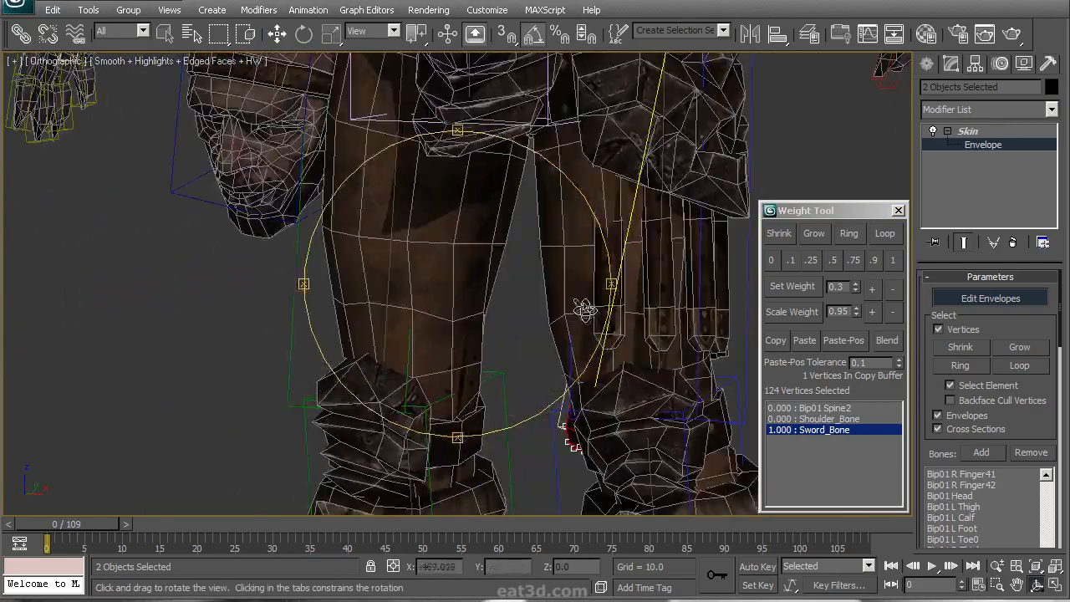
left_click(619, 335)
middle_click_drag(665, 312, 408, 328)
left_click(408, 327, "ctrl")
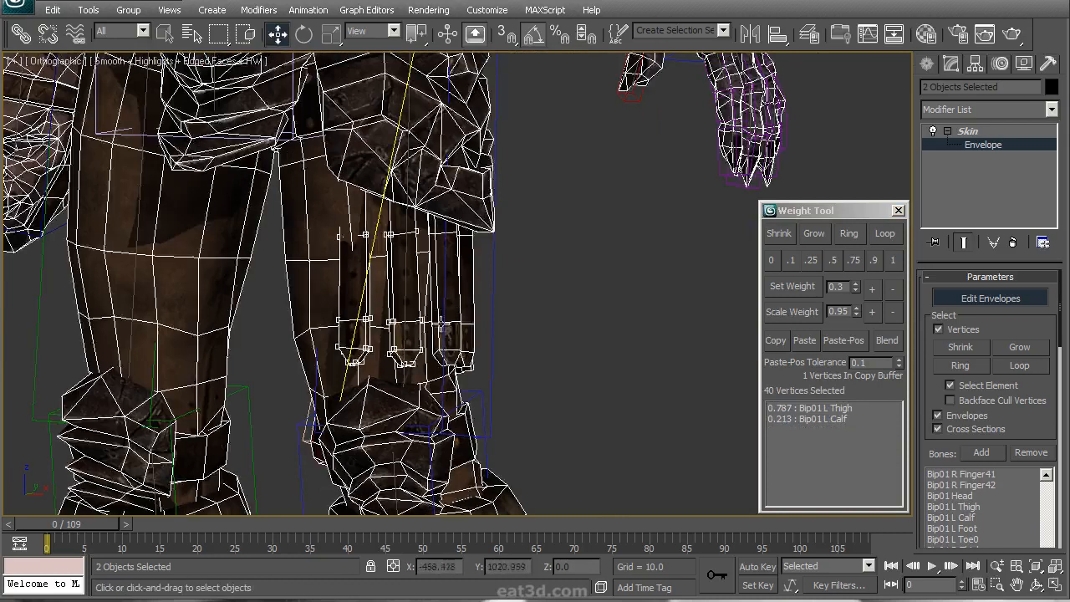
middle_click_drag(475, 325, 514, 315, "alt")
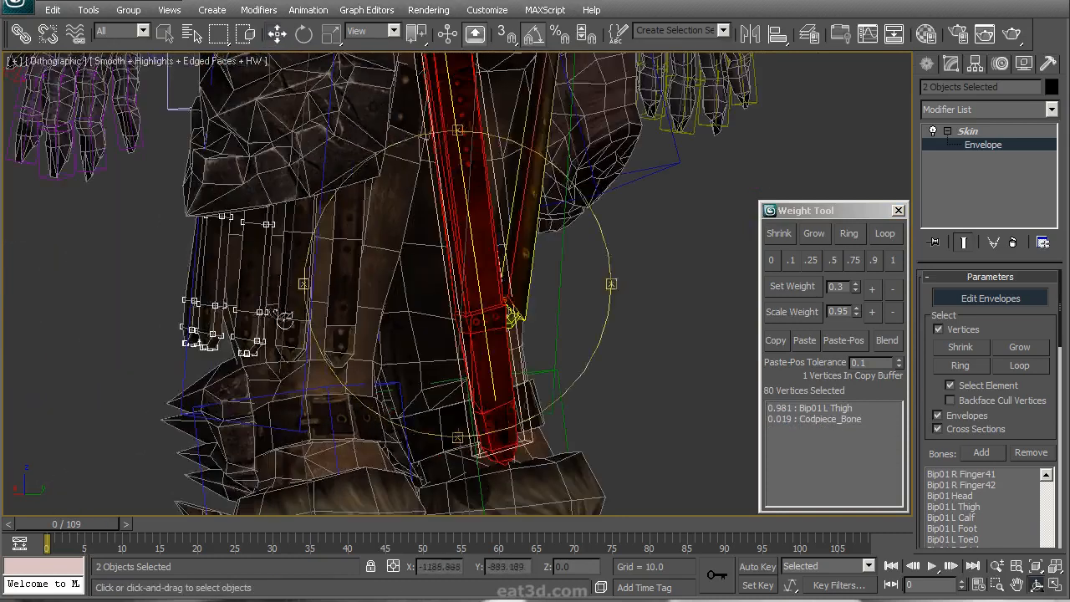
left_click(336, 327, "ctrl")
middle_click_drag(336, 327, 447, 335, "alt")
left_click(843, 409)
left_click(892, 260)
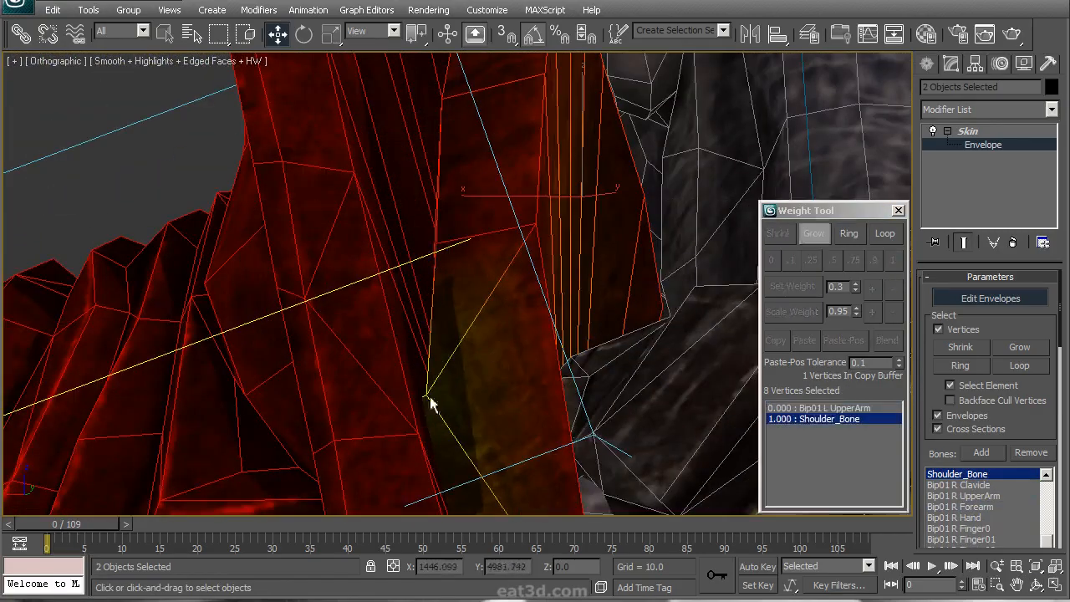
Add the stray vertex on the shoulder armour to the selection and weight it 1 to Shoulder_Bone
left_click(429, 404, "ctrl")
middle_click_drag(429, 404, 556, 368, "alt")
left_click(892, 260)
middle_click_drag(649, 356, 438, 249, "alt")
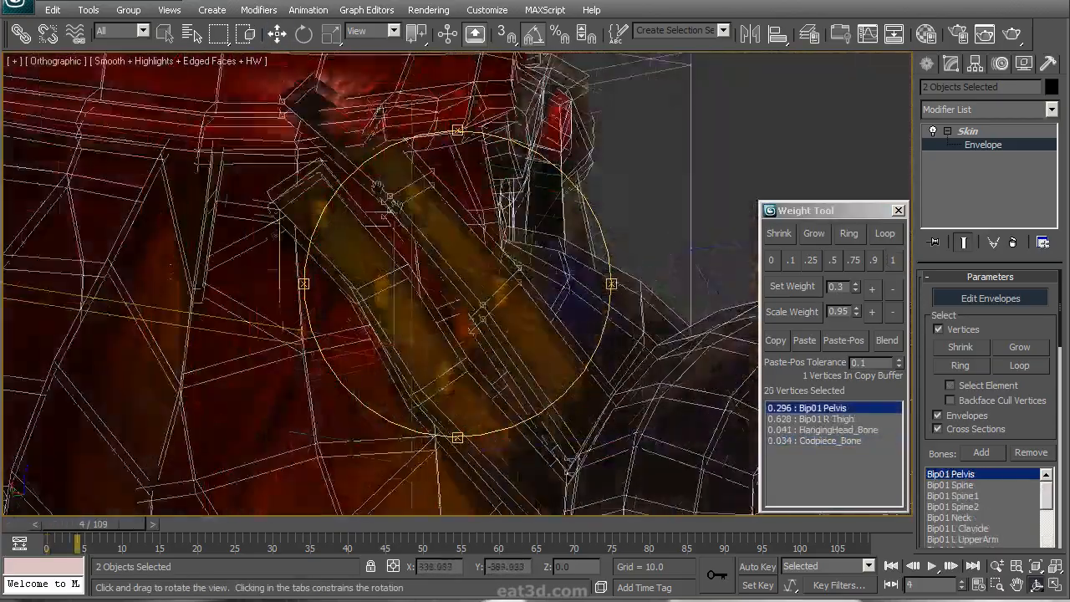
At frame 4, weight the topmost vertices of the hanging head's strap 1 to Bip01 Pelvis, using wireframe display for selection
middle_click_drag(418, 251, 485, 242, "alt")
left_click(417, 279)
key("F3")
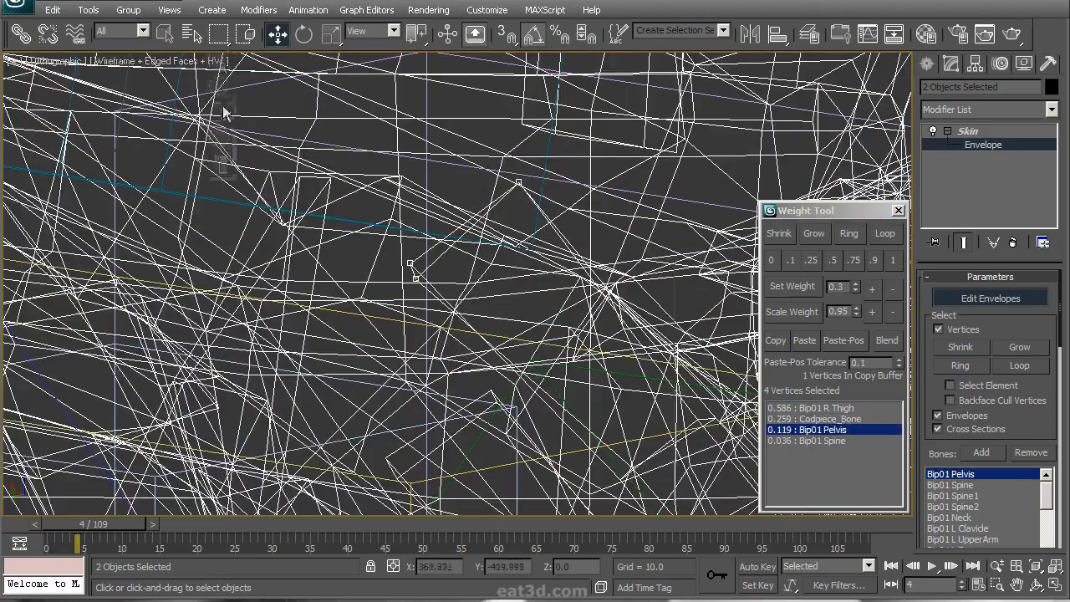
middle_click_drag(567, 222, 401, 238, "alt")
left_click(892, 261)
middle_click_drag(585, 242, 316, 227, "alt")
key("F3")
Select the four vertices of the strap's next row below the belt and weight them 1 to Bip01 Pelvis
left_click(378, 358)
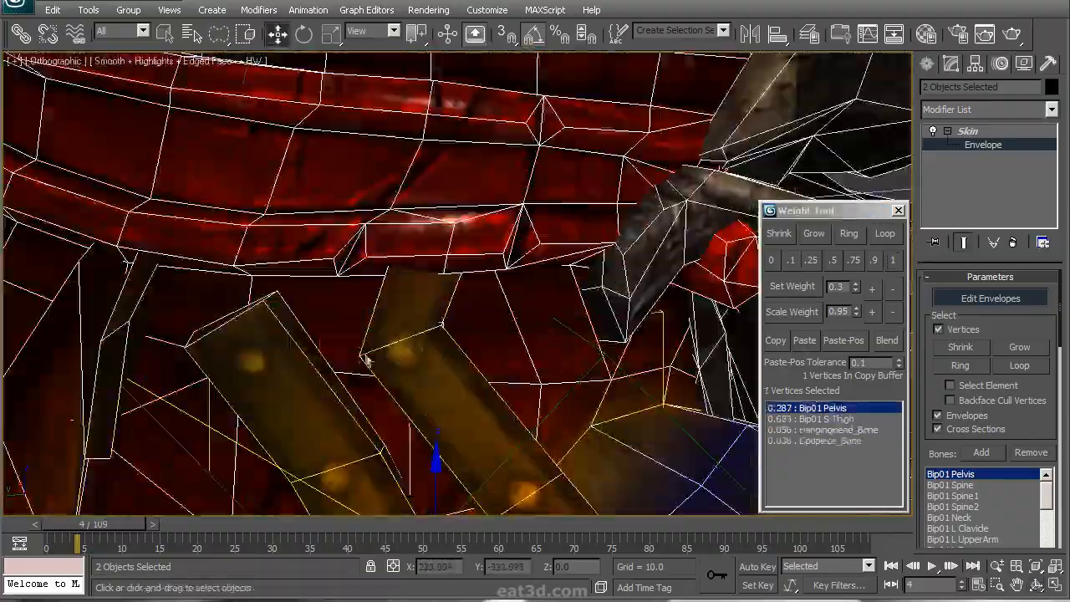
mouse_move(396, 354)
middle_mouse_down("alt")
mouse_move(447, 311)
mouse_move(455, 322)
mouse_move(443, 343)
mouse_move(401, 311)
middle_mouse_up("alt")
key("F3")
key("w")
scroll(504, 301, "down", 2)
middle_click_drag(457, 323, 403, 316)
key("ctrl+r")
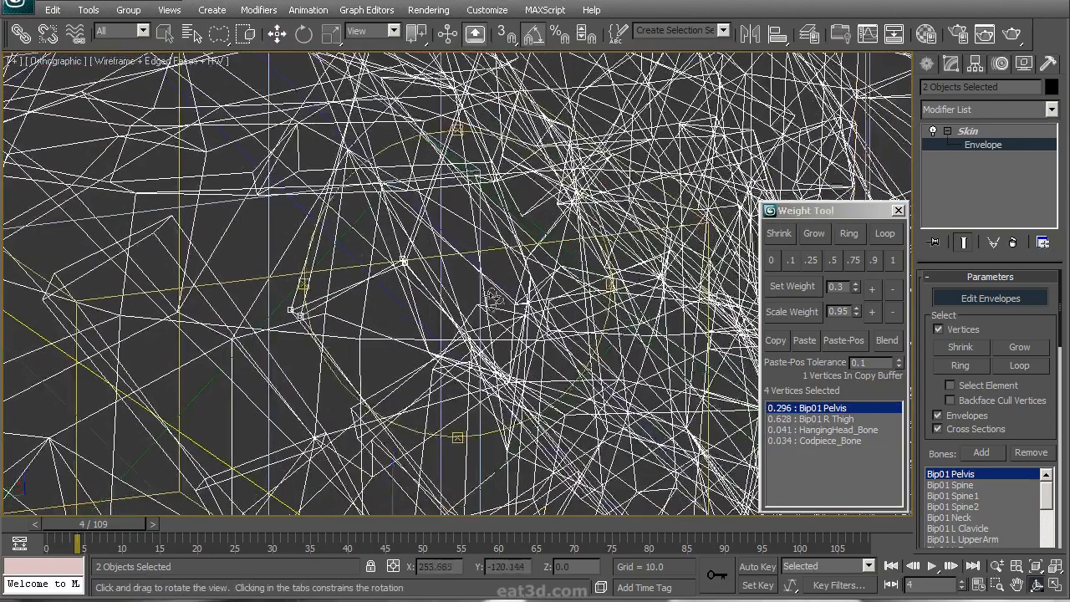
key("F3")
mouse_move(477, 302)
middle_mouse_down()
mouse_move(421, 250)
mouse_move(556, 296)
middle_mouse_up()
scroll(556, 296, "down", 2)
left_click(828, 418)
left_click(827, 408)
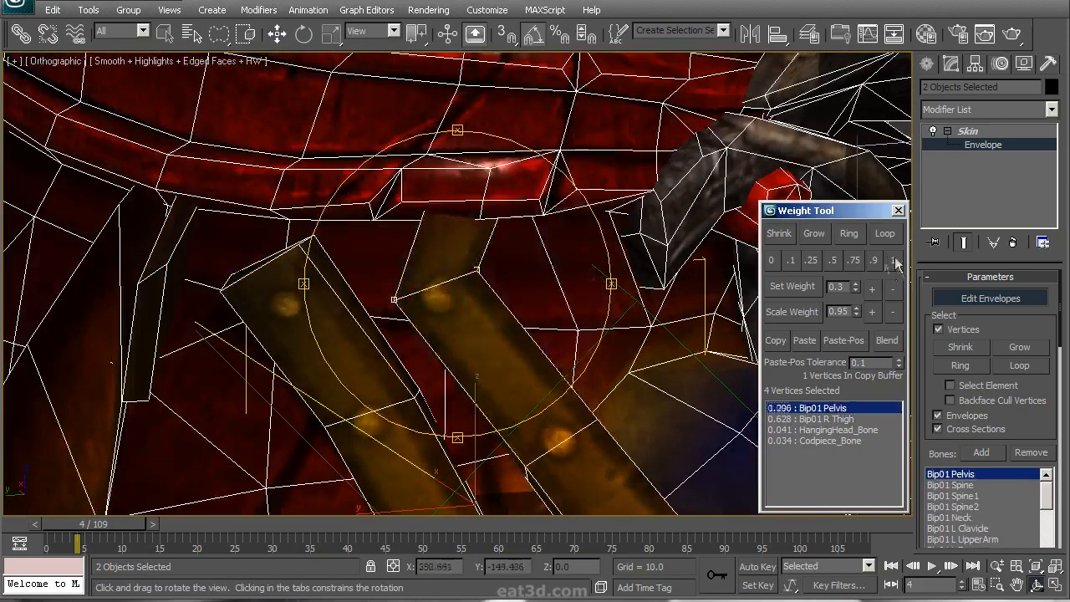
left_click(894, 261)
Raise the Bip01 R Thigh weight of that strap row to 0.2
left_click(844, 420)
left_click(872, 288)
left_click(871, 289)
left_click(872, 288)
left_click(871, 288)
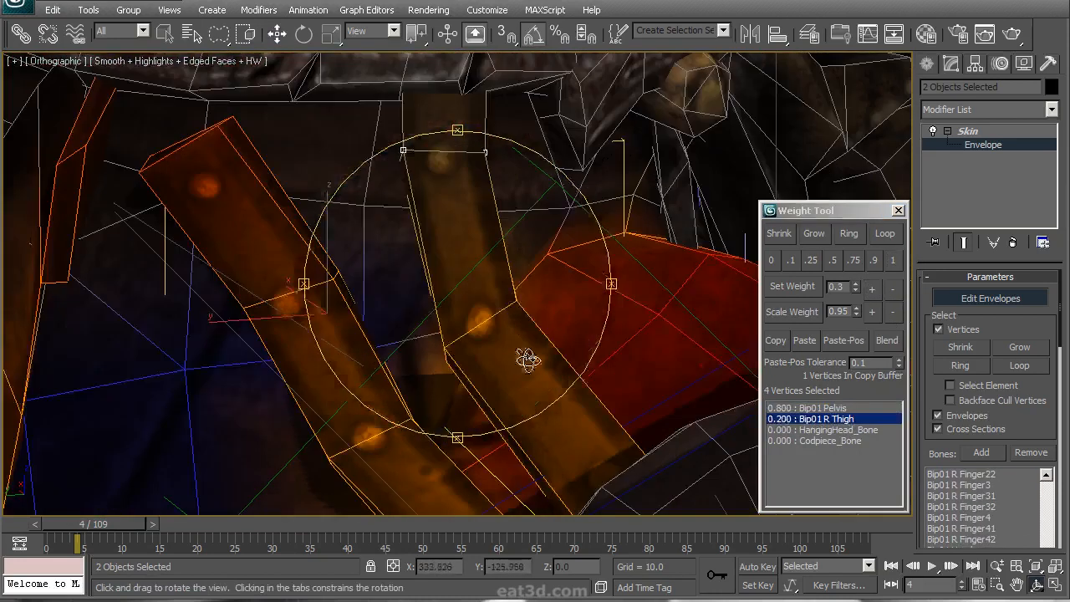
Weight the following strap row 1 to Bip01 R Thigh, and raise its Bip01 Pelvis weight by two increments
key("w")
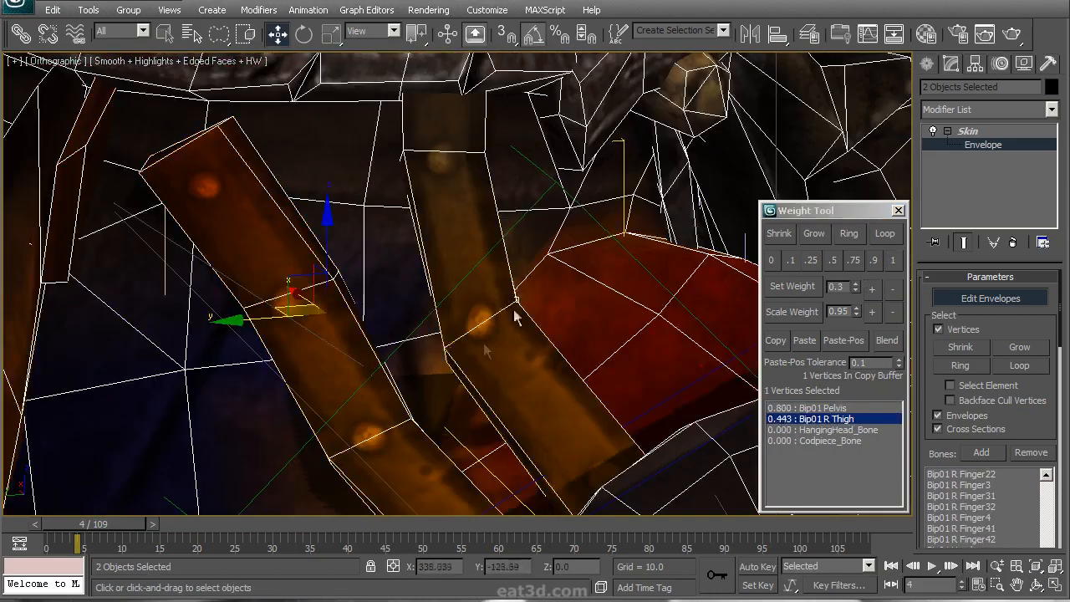
left_click(893, 261)
left_click(849, 408)
left_click(872, 289)
left_click(873, 289)
Weight the four strap vertices nearest the hanging head 1 to Bip01 R Thigh, and choose HangingHead_Bone for blending
middle_click_drag(600, 504, 443, 334)
left_click(452, 353)
key("F3")
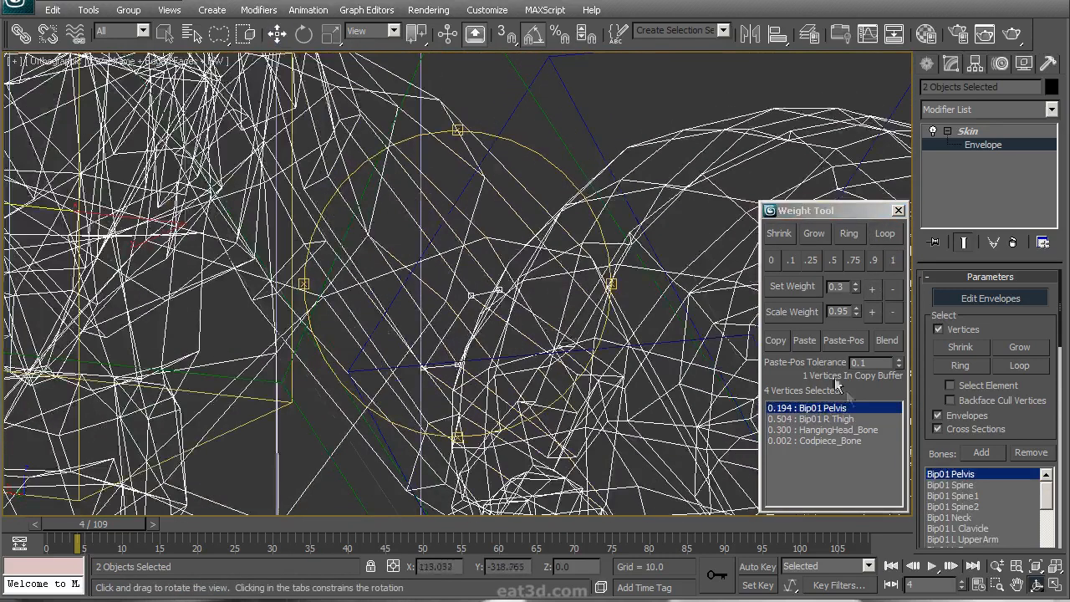
left_click(863, 419)
middle_click_drag(534, 159, 486, 144, "alt")
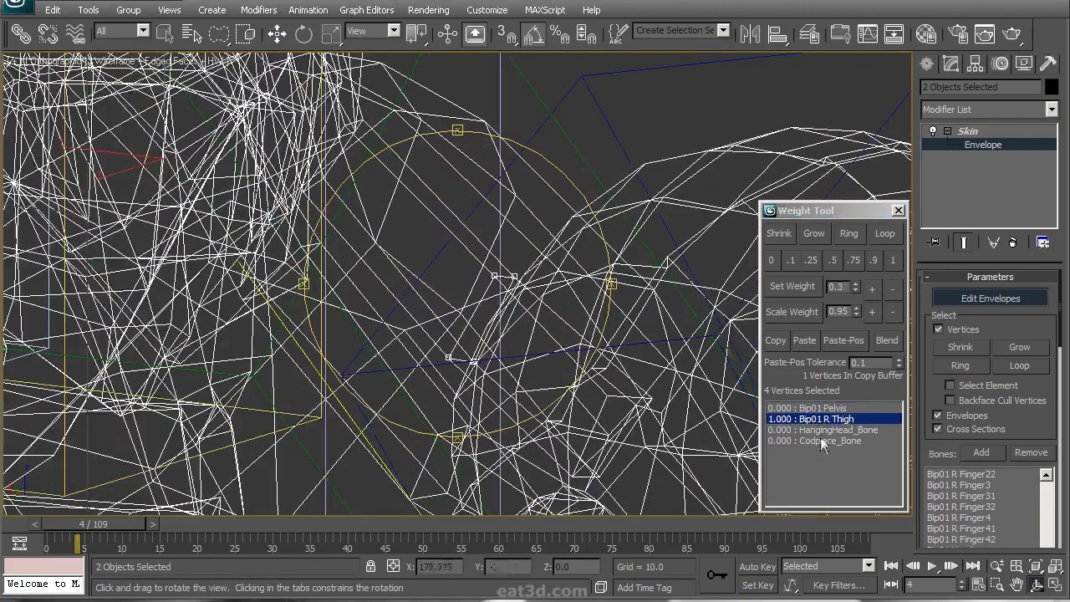
left_click(826, 430)
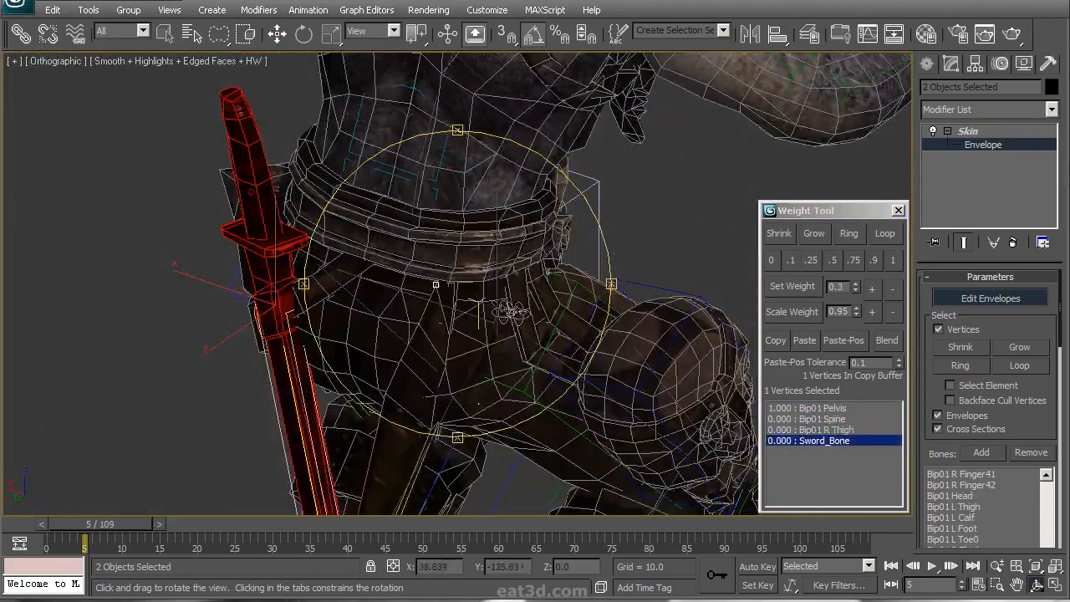
At frame 5, try weighting the upper vertices of the sword's rear strap 1 to Sword_Bone
scroll(483, 310, "up", 10)
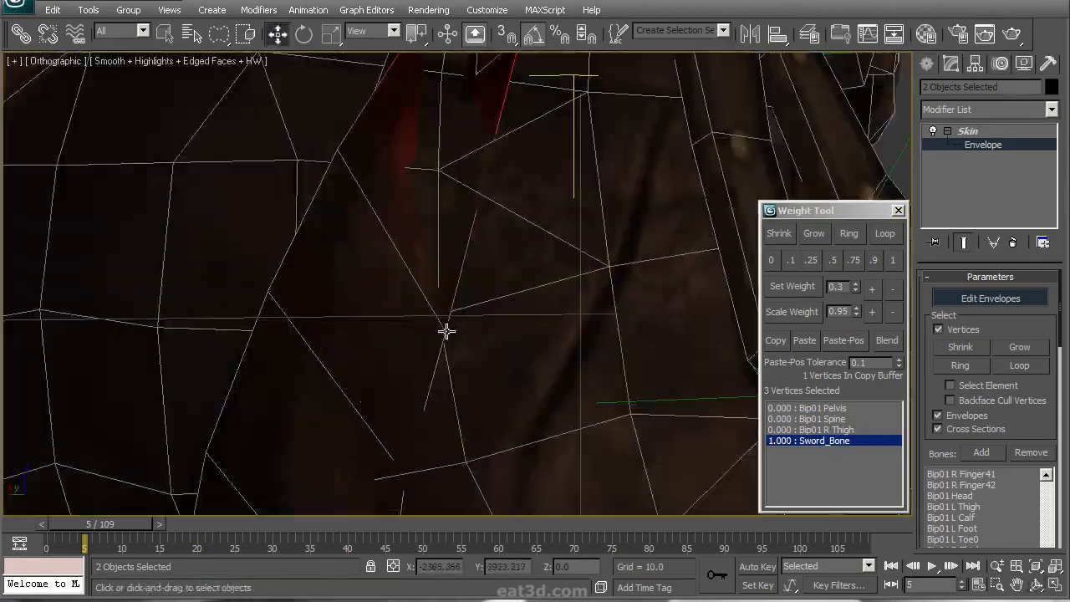
left_click(445, 331)
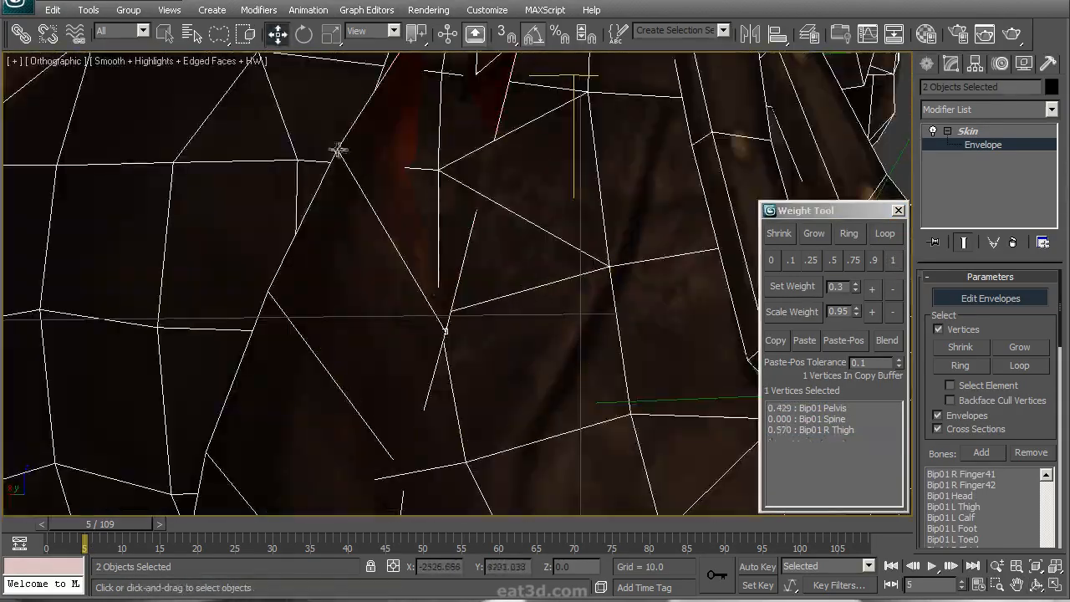
left_click(892, 263)
middle_click_drag(516, 200, 481, 250)
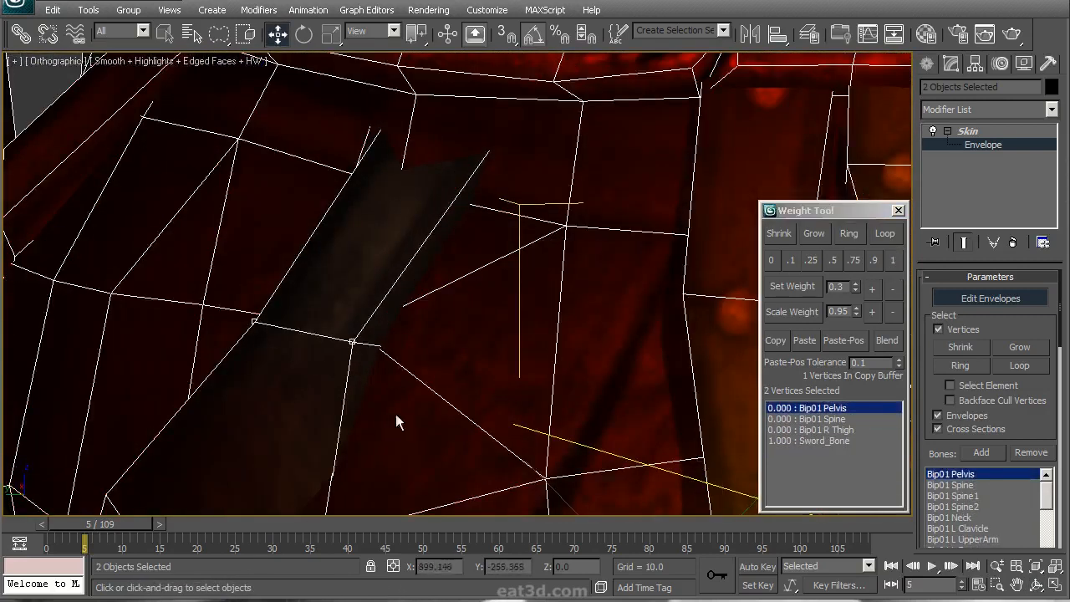
Weight the vertices in the upper rows of the sword's rear strap 1 to Bip01 Pelvis
left_click(893, 262)
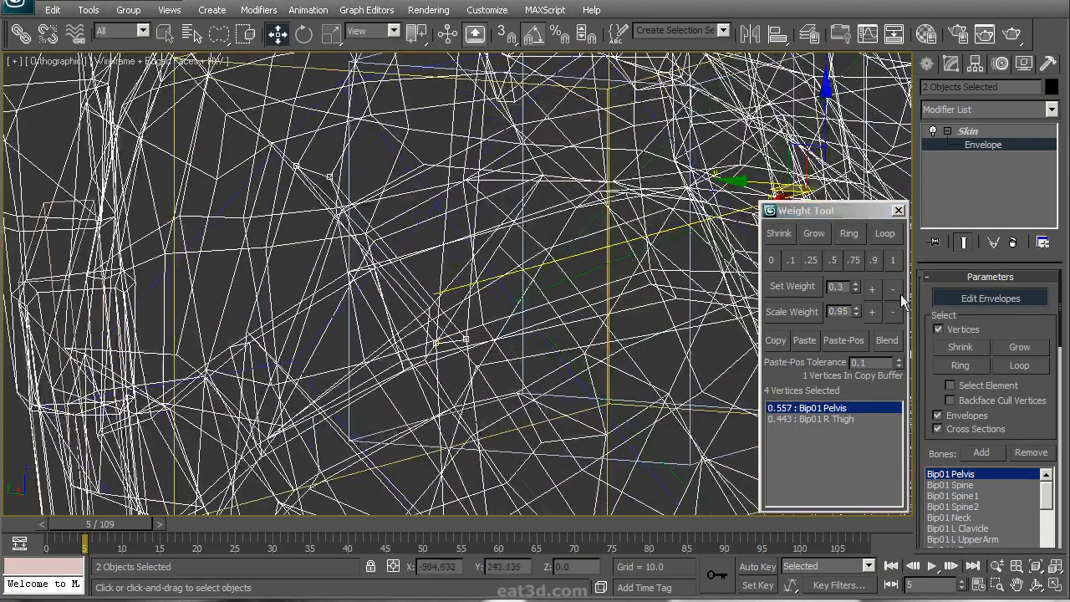
left_click(893, 260)
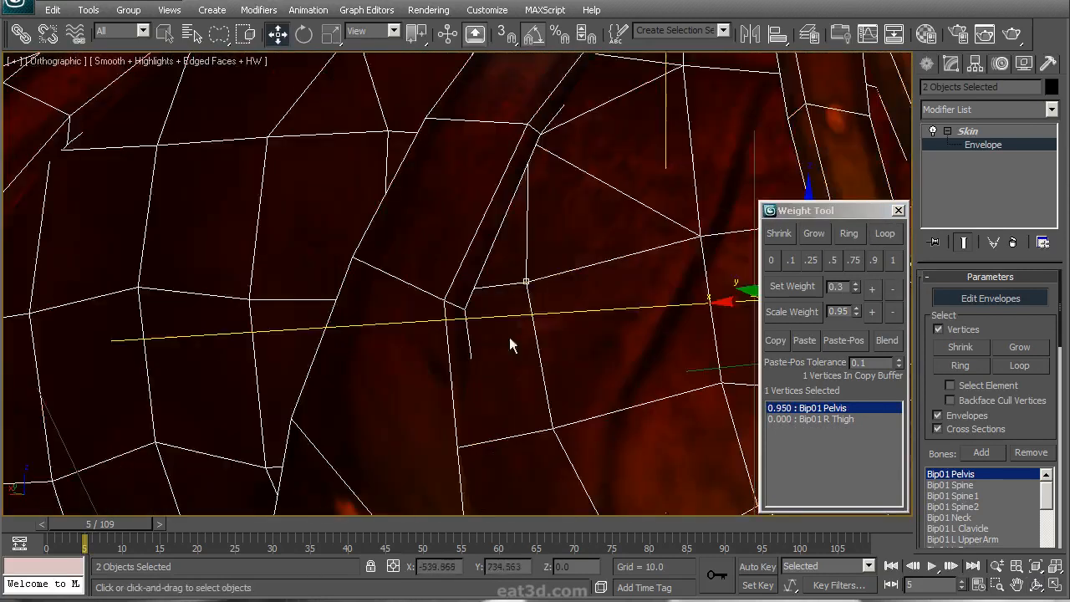
left_click(509, 339)
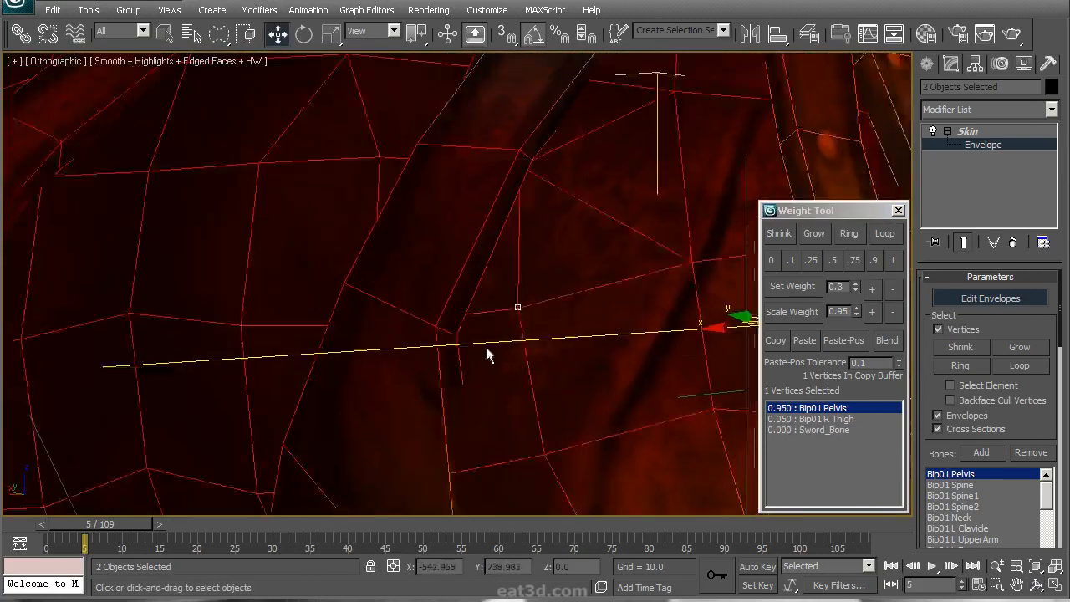
left_click(456, 356)
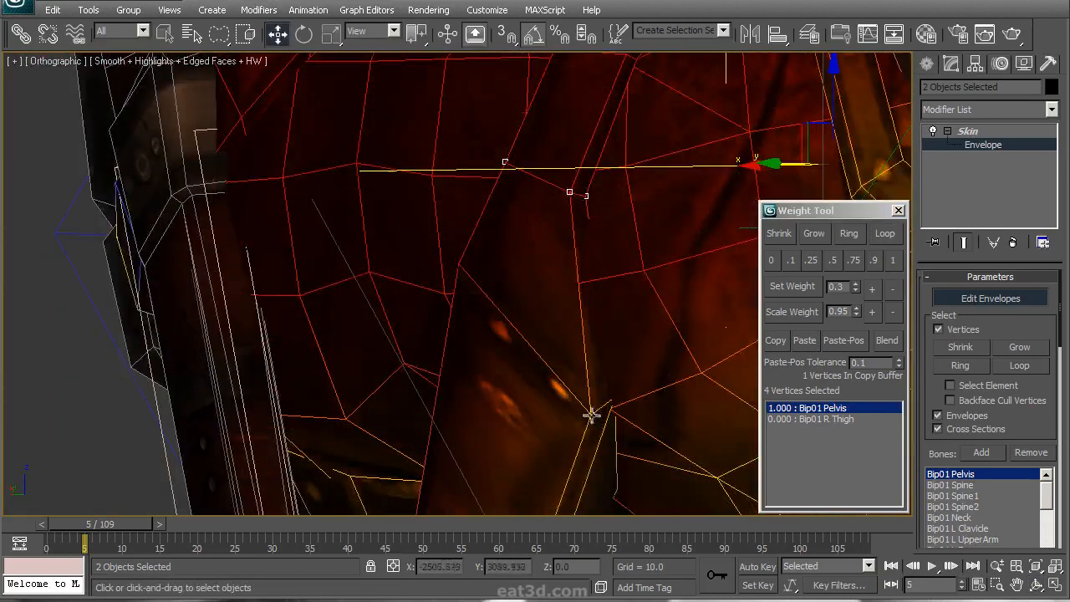
Select the full vertex ring of the next row down the rear strap and weight it 1 to Bip01 Pelvis
left_click(591, 415)
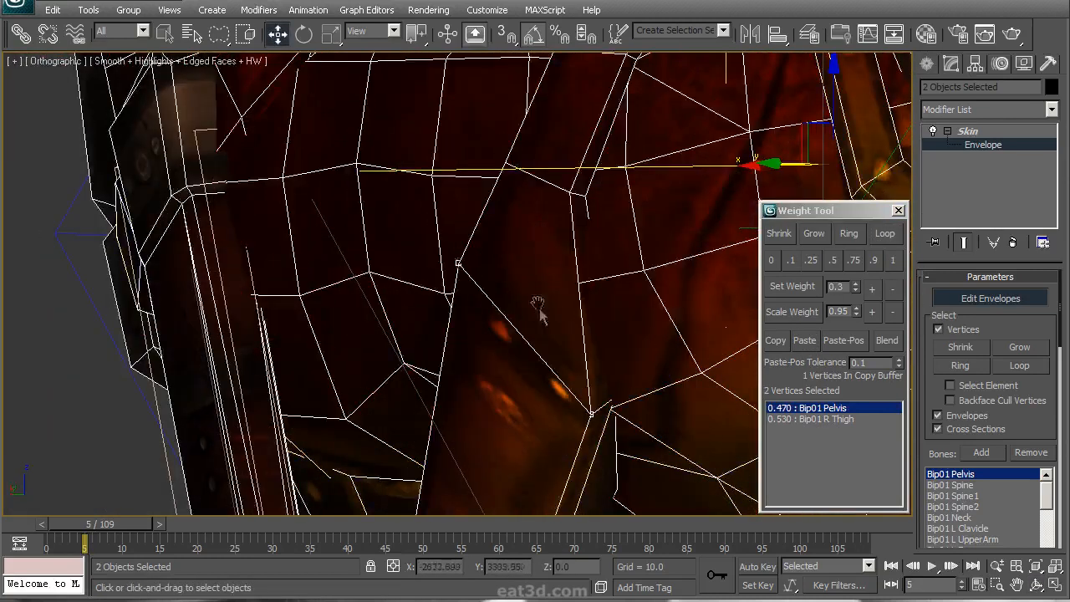
left_click(849, 234)
left_click(892, 259)
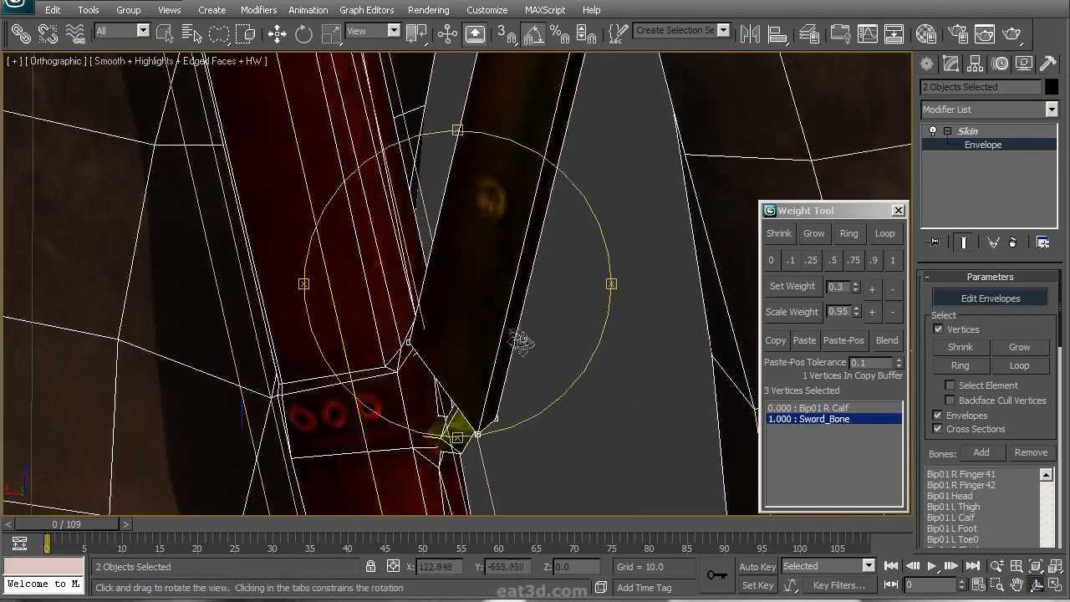
Select the small connector element between the scabbard and the rear strap's end and weight it 1 to Sword_Bone
left_click_drag(468, 401, 344, 312)
middle_click_drag(552, 355, 619, 321, "alt")
left_click(453, 403)
left_click(779, 233)
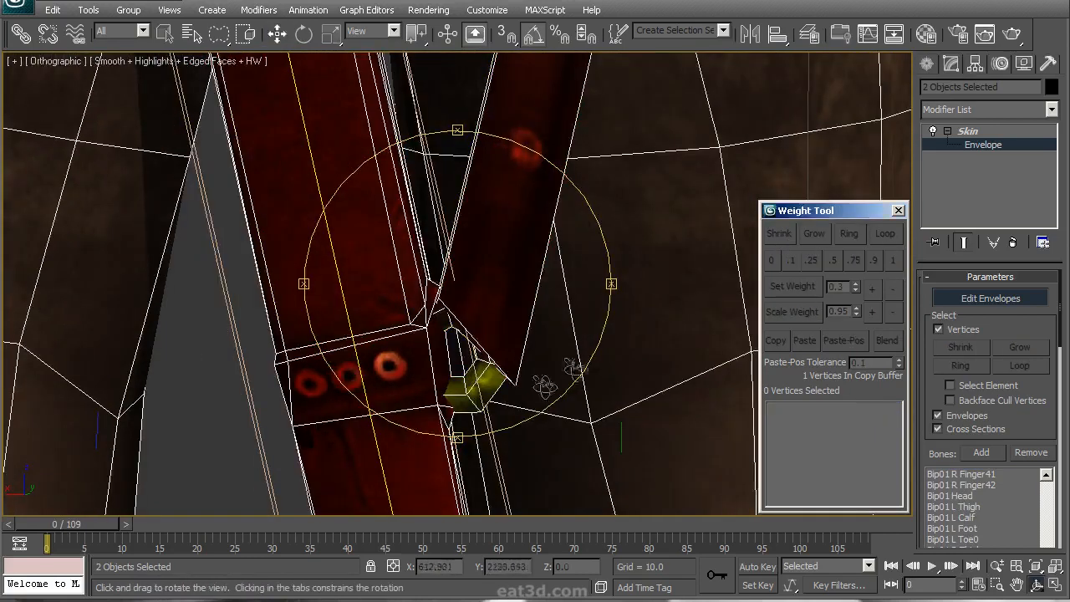
left_click(482, 411)
middle_click_drag(511, 325, 936, 309, "alt")
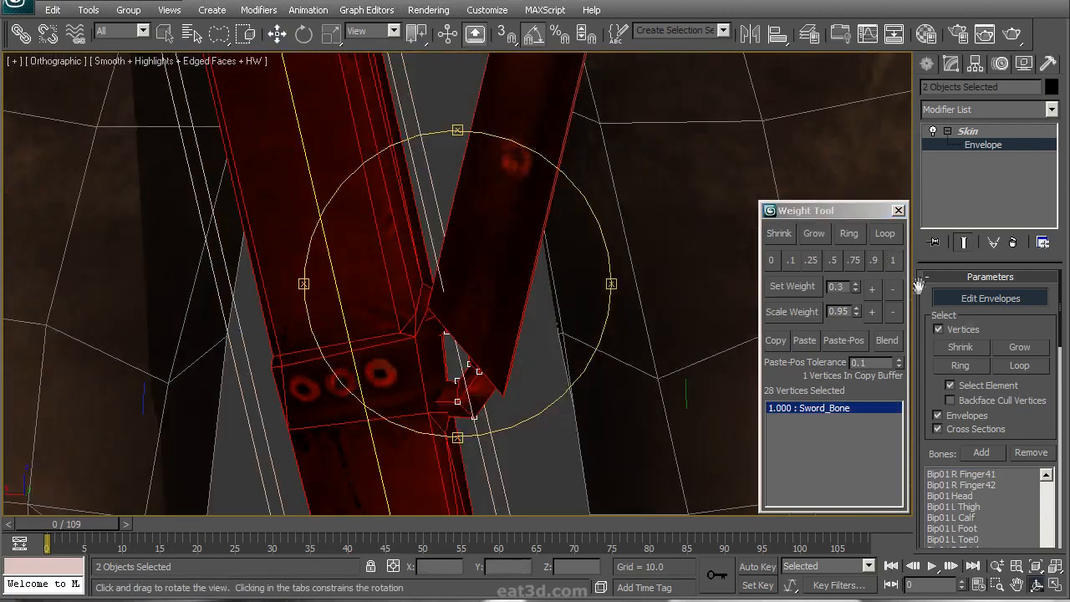
Turn off Select Element so that single vertices can be picked on the front strap
left_click(986, 388)
scroll(582, 331, "down", 8)
middle_click_drag(512, 341, 510, 509)
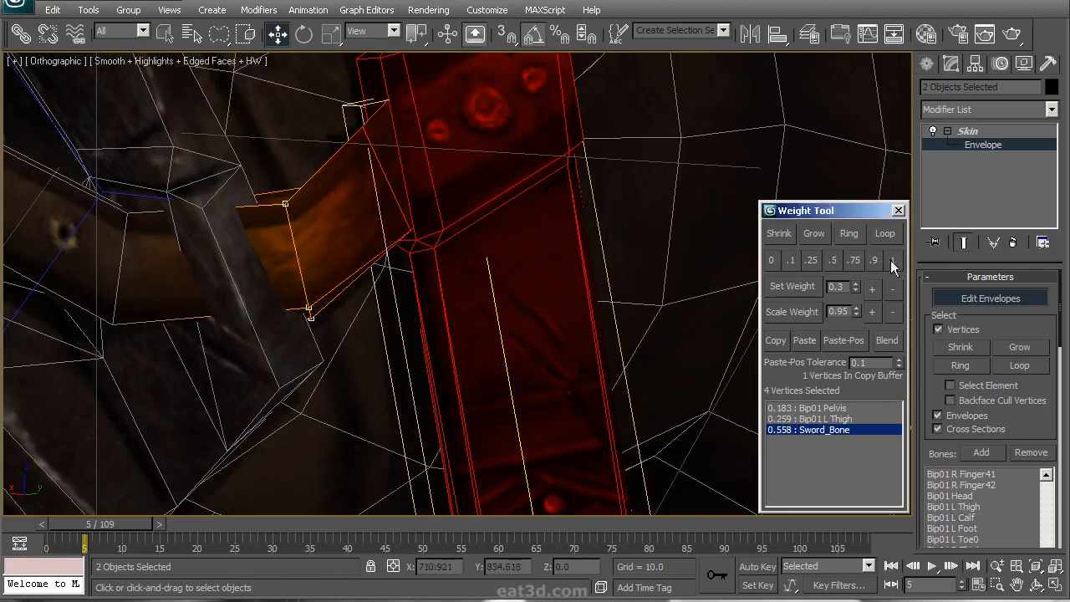
Weight the selected vertex ring on the front strap beside the scabbard 1 to Sword_Bone
left_click(891, 260)
middle_click_drag(433, 317, 442, 333)
scroll(442, 332, "down", 2)
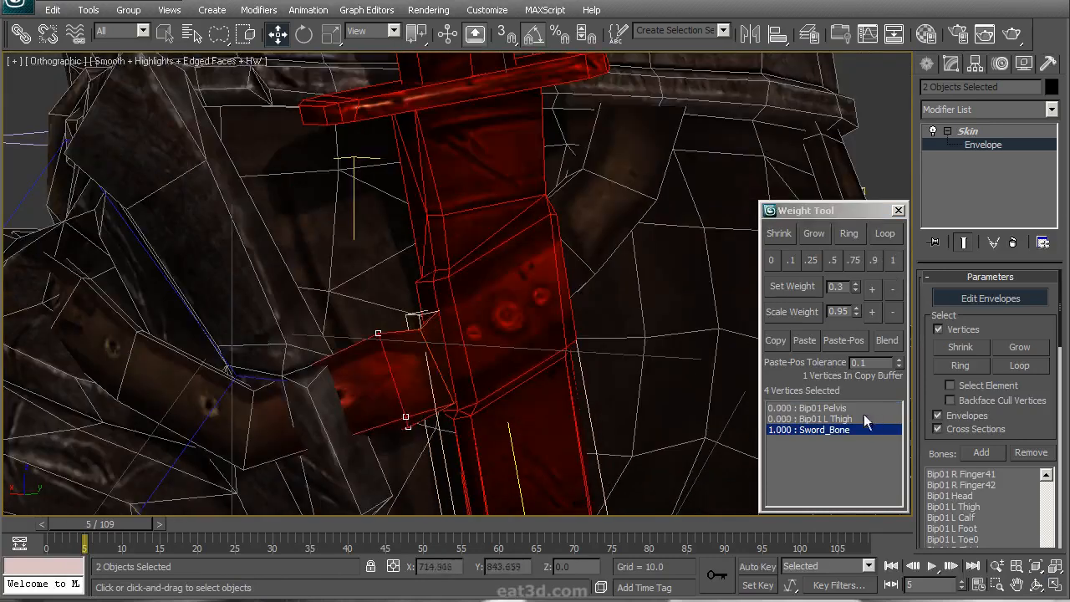
left_click(870, 409)
left_click(872, 287)
left_click(872, 287)
left_click(872, 288)
left_click(772, 260)
Give the same strap ring a 0.15 weight to Bip01 L Thigh
left_click(826, 420)
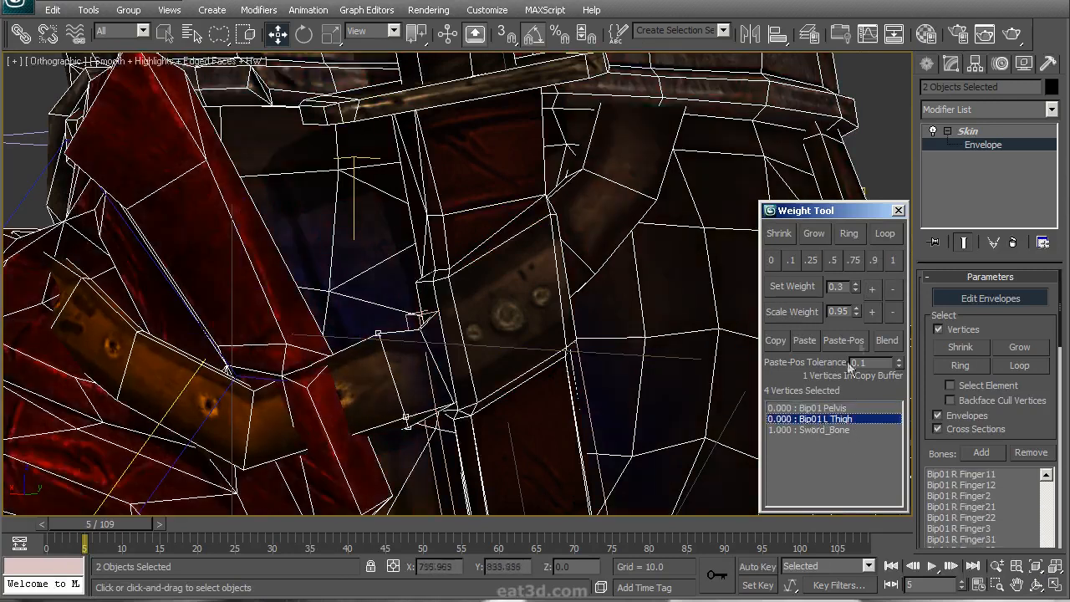
left_click(872, 289)
left_click(871, 289)
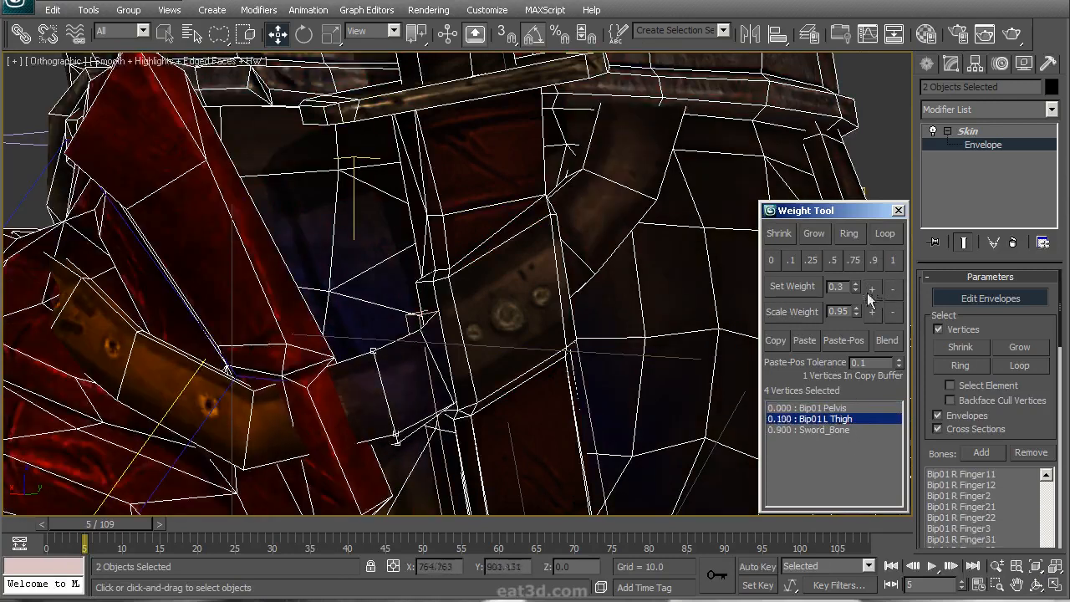
Select the four strap vertices touching the scabbard and weight them 1 to Sword_Bone
scroll(529, 404, "up", 4)
left_click(443, 352)
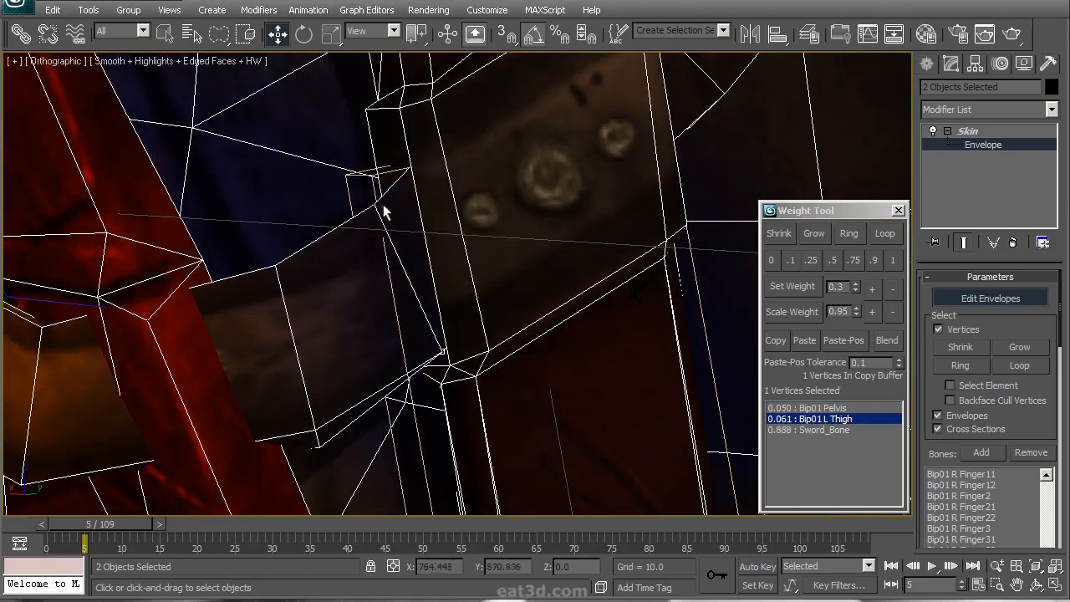
scroll(547, 341, "down", 3)
middle_click_drag(417, 300, 442, 327, "alt")
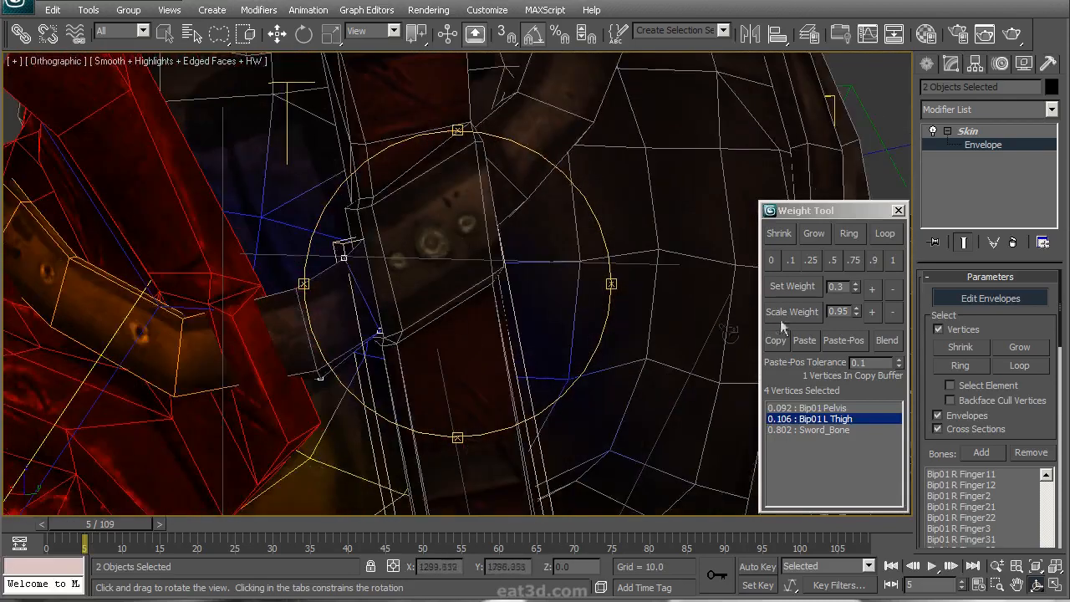
middle_click_drag(689, 293, 688, 313)
scroll(890, 239, "up", 2)
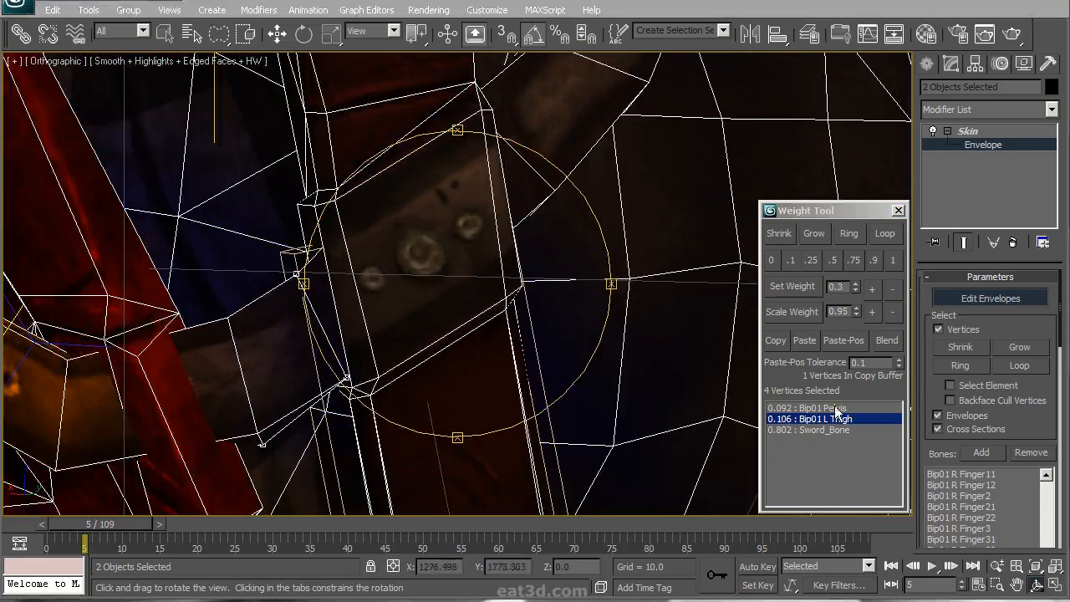
middle_click_drag(505, 346, 700, 392)
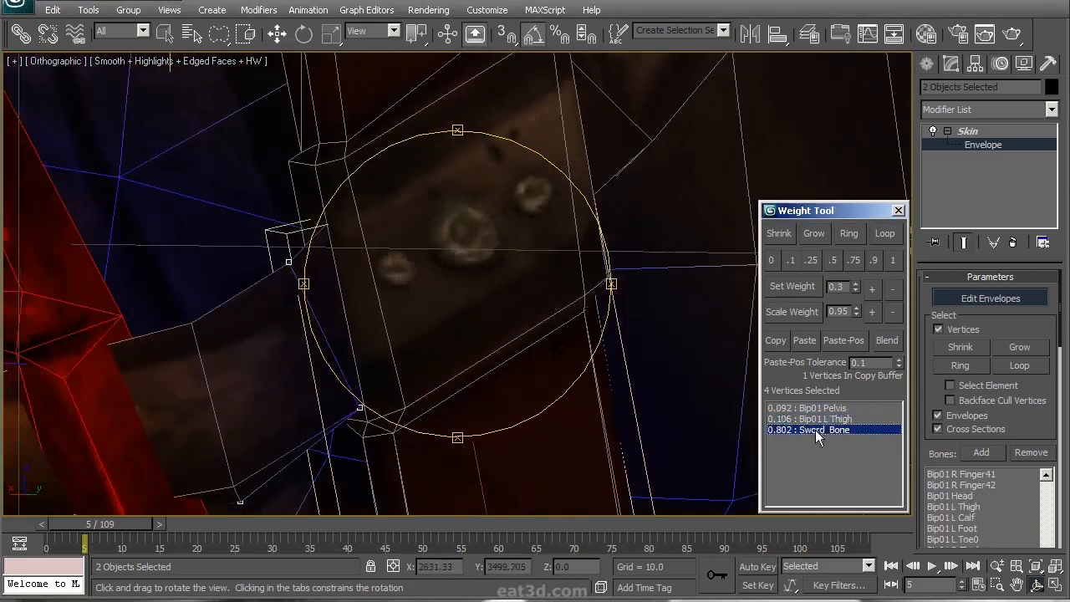
left_click(814, 429)
left_click(836, 418)
left_click(870, 288)
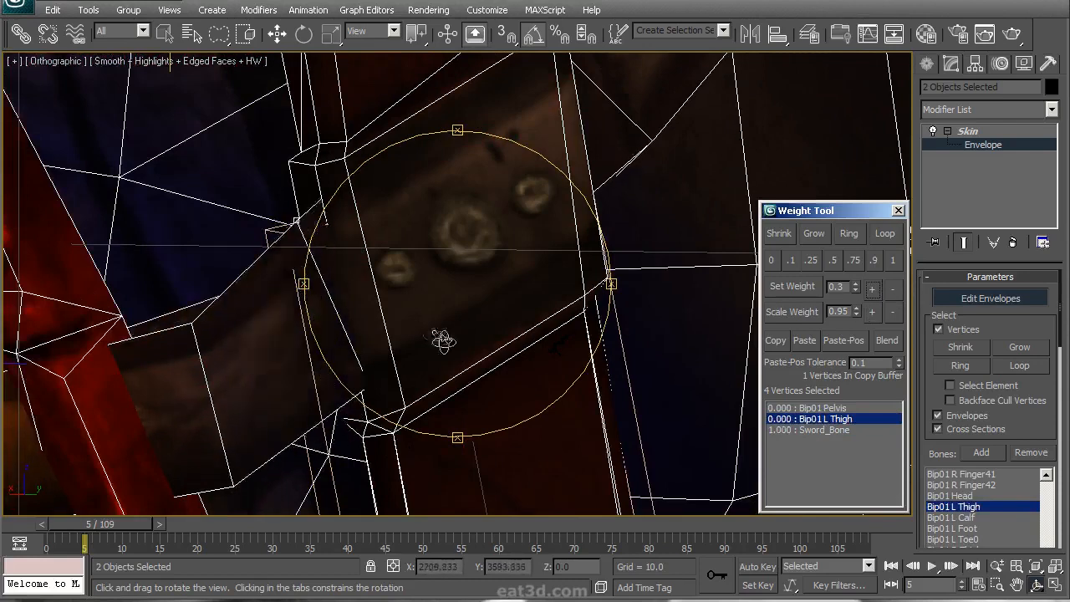
Copy and paste the 0.15 Bip01 L Thigh and 0.85 Sword_Bone weights on the strap ring beside the scabbard
middle_click_drag(415, 328, 452, 276, "alt")
left_click(306, 366)
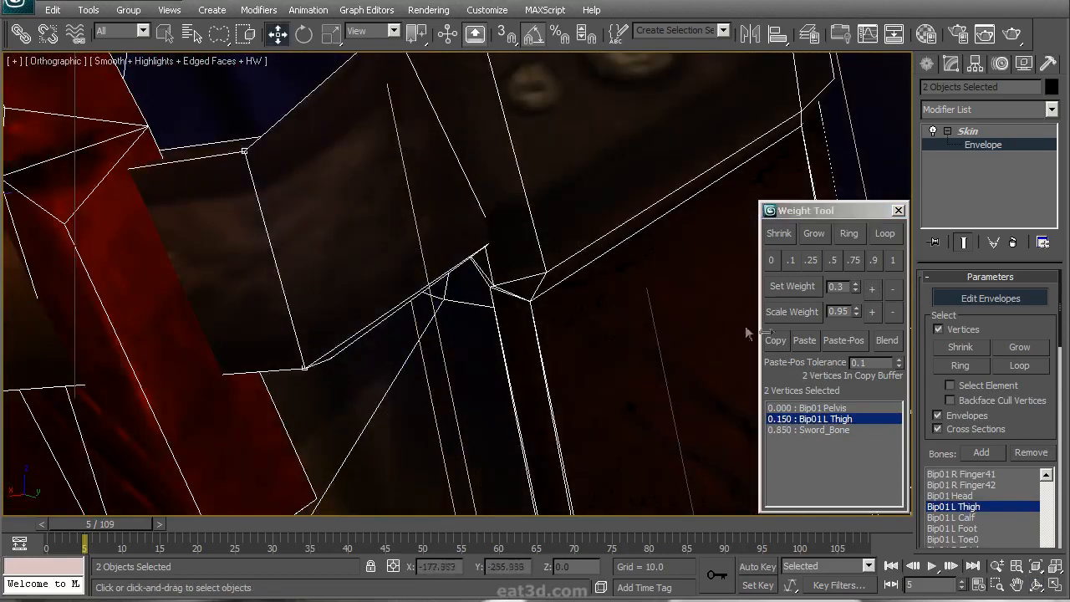
left_click(811, 340)
scroll(451, 320, "down", 5)
middle_click_drag(451, 319, 445, 348, "alt")
mouse_move(123, 526)
left_mouse_down()
mouse_move(93, 529)
mouse_move(134, 527)
mouse_move(121, 525)
left_mouse_up()
middle_click_drag(418, 351, 468, 339, "alt")
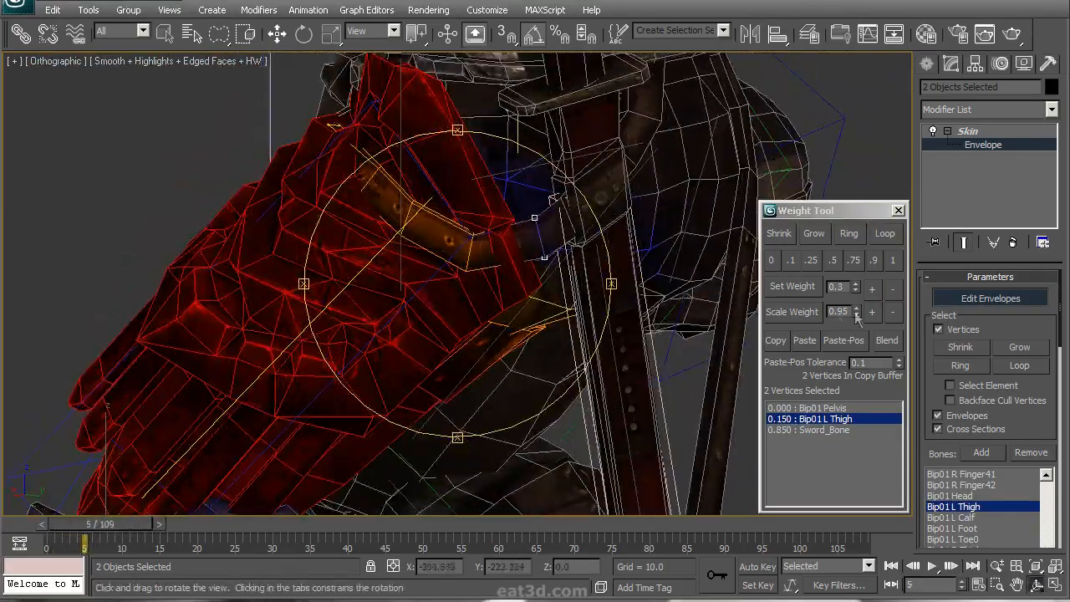
mouse_move(125, 533)
left_mouse_down()
mouse_move(87, 532)
mouse_move(124, 532)
left_mouse_up()
Select the strap vertices at the bend over the thigh plate, including the hidden ones, and weight them 1 to Bip01 L Thigh
scroll(471, 215, "up", 5)
left_click(477, 273)
left_click(457, 375, "ctrl")
scroll(475, 322, "up", 2)
mouse_move(473, 291)
middle_mouse_down()
mouse_move(446, 313)
mouse_move(499, 338)
mouse_move(469, 362)
mouse_move(460, 342)
mouse_move(527, 360)
mouse_move(513, 377)
mouse_move(468, 306)
mouse_move(470, 365)
mouse_move(466, 342)
middle_mouse_up()
scroll(465, 310, "up", 2)
key("F3")
left_click(408, 467, "ctrl")
scroll(468, 314, "down", 2)
key("F3")
left_click(892, 260)
Select the full vertex rings further up the strap over the thigh plate and weight them 1 to Bip01 L Thigh
scroll(525, 382, "up", 2)
scroll(526, 382, "down", 2)
middle_click_drag(377, 392, 444, 364)
middle_click_drag(363, 227, 441, 267, "alt")
scroll(428, 303, "up", 4)
left_click(422, 229)
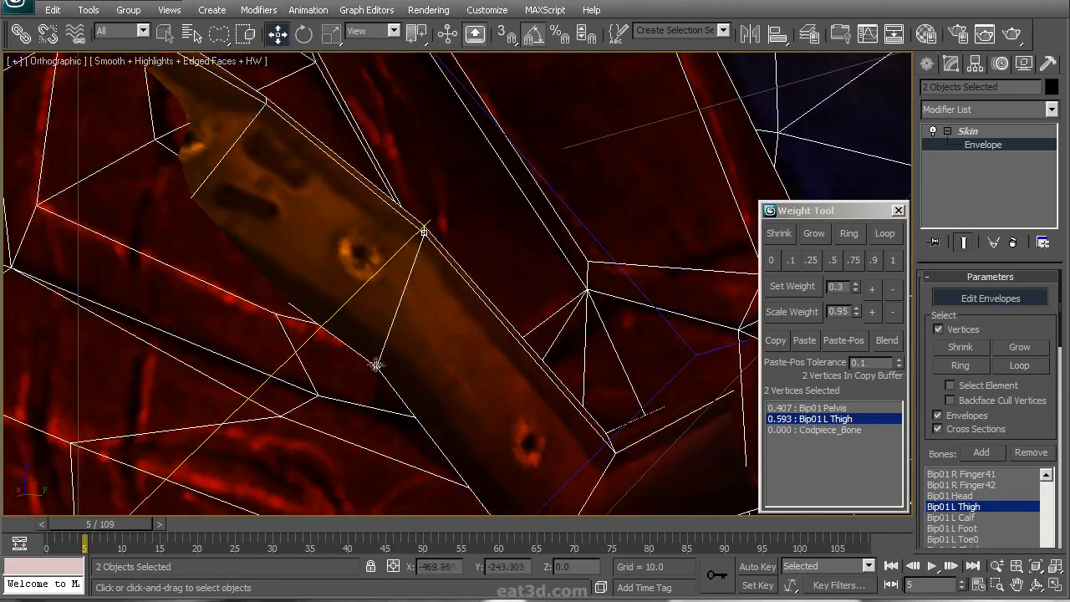
left_click(887, 235)
middle_click_drag(694, 296, 655, 309, "alt")
left_click(893, 260)
middle_click_drag(452, 251, 477, 270, "alt")
left_click(450, 280)
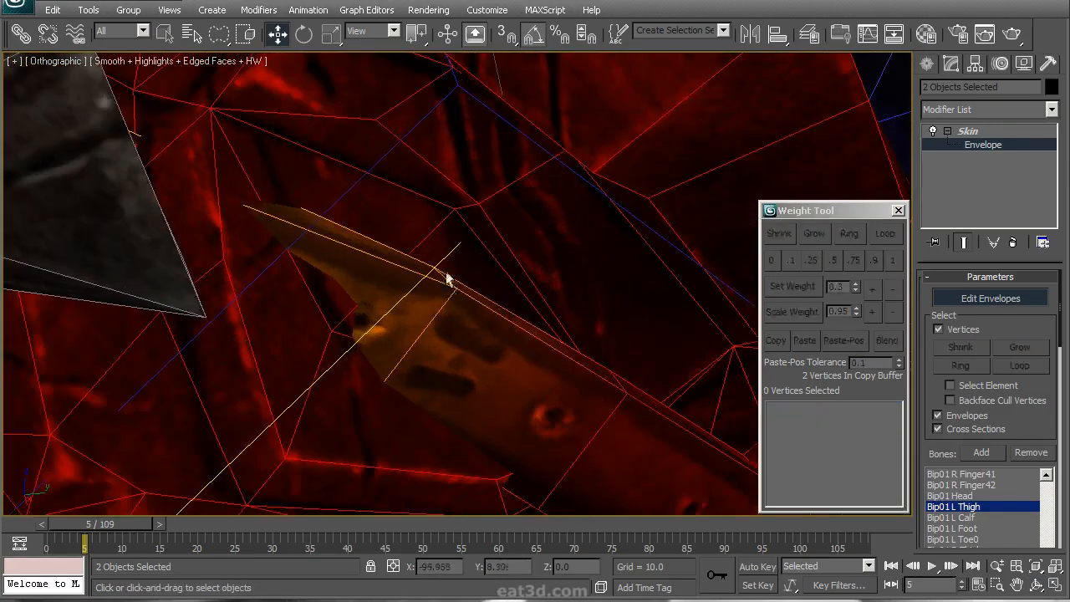
left_click(451, 285)
Set the strap ring between the thigh plate and the scabbard to 0.3 Bip01 L Thigh and 0.7 Sword_Bone
middle_click_drag(693, 276, 679, 284, "alt")
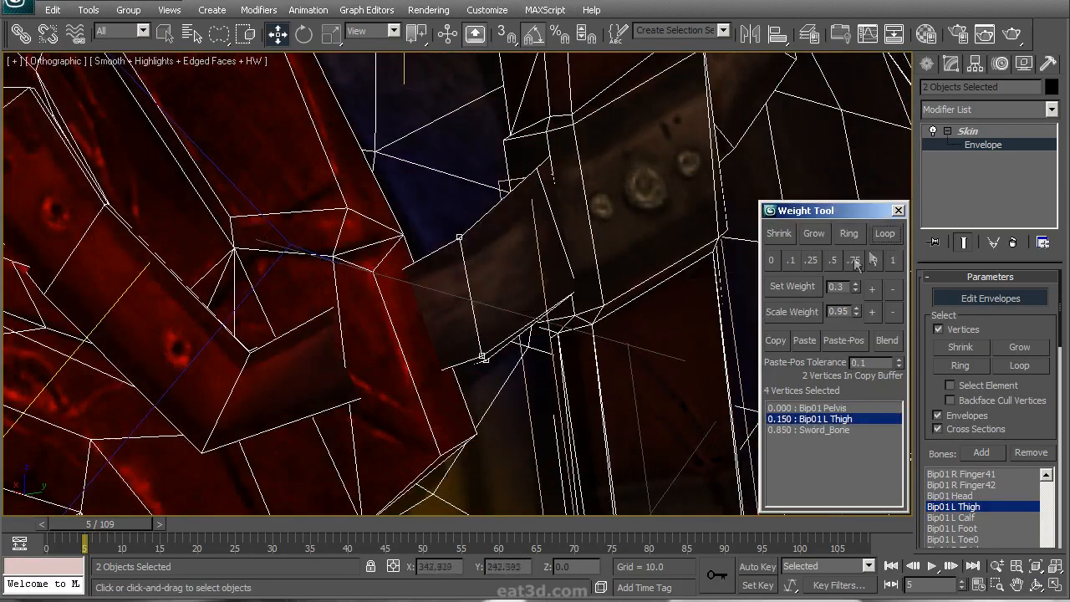
left_click(873, 290)
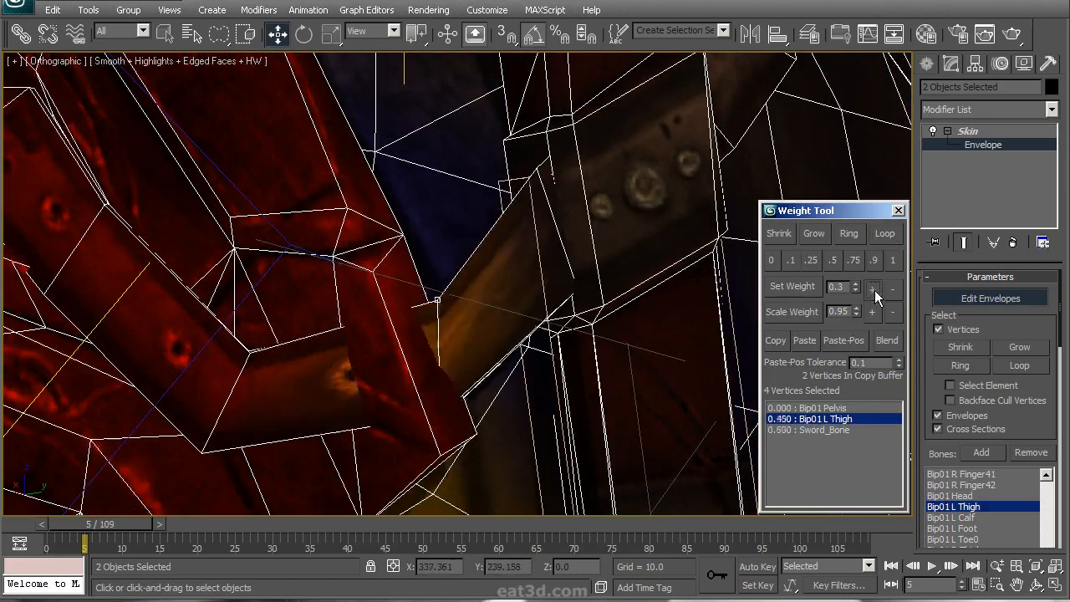
left_click(874, 290)
left_click(898, 290)
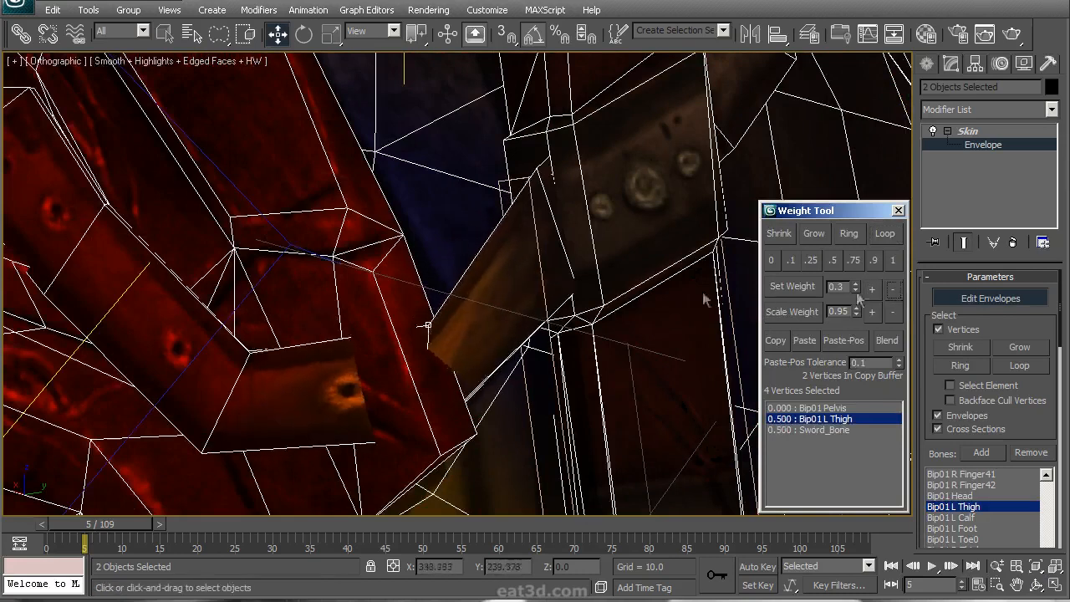
scroll(465, 276, "down", 3)
middle_click_drag(468, 278, 462, 274, "alt")
left_click(898, 291)
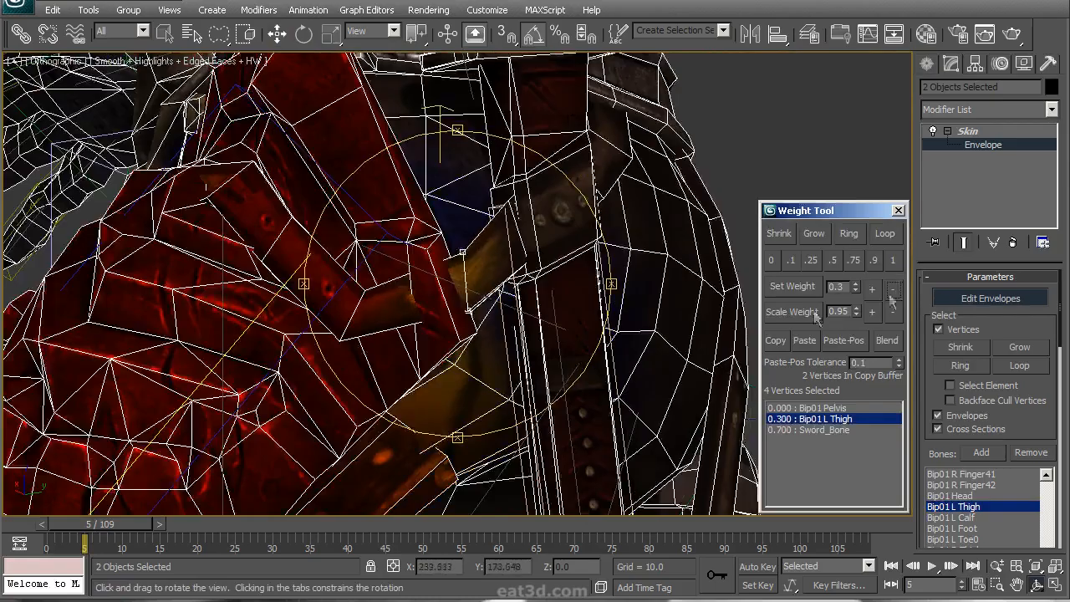
Check the strap's deformation by scrubbing the animation and rebalance the ring near the scabbard to 0.8 Sword_Bone, reducing Bip01 L Thigh
left_click_drag(142, 523, 102, 522)
scroll(451, 284, "up", 3)
left_click_drag(448, 280, 477, 359)
left_click_drag(96, 527, 114, 527)
left_click_drag(381, 251, 463, 269)
mouse_move(121, 526)
left_mouse_down()
mouse_move(105, 527)
mouse_move(134, 527)
left_mouse_up()
key("z")
left_click_drag(409, 266, 375, 269)
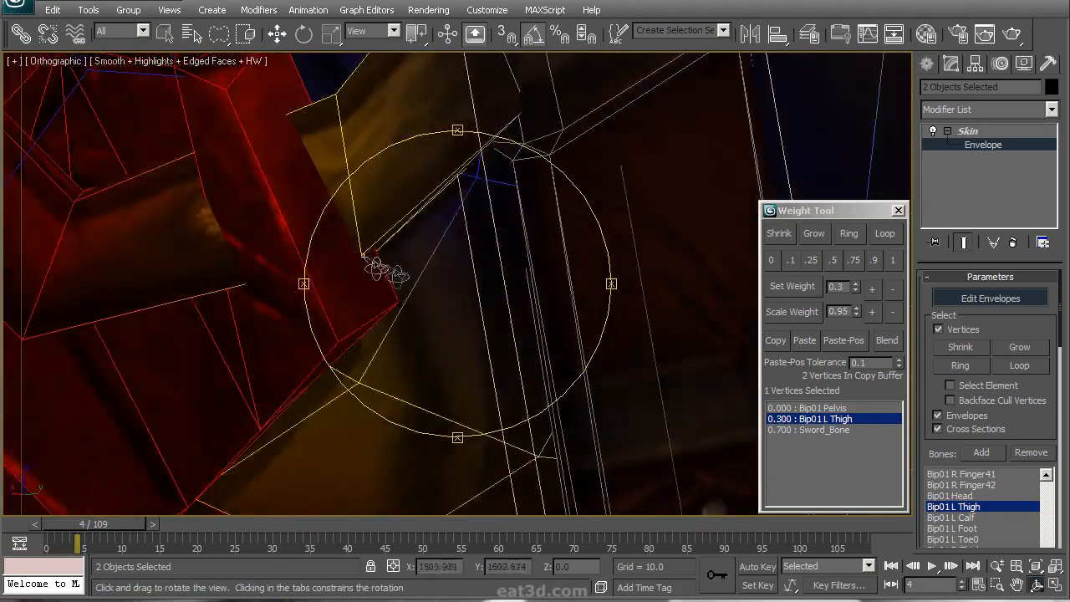
key("F3")
key("w")
key("F3")
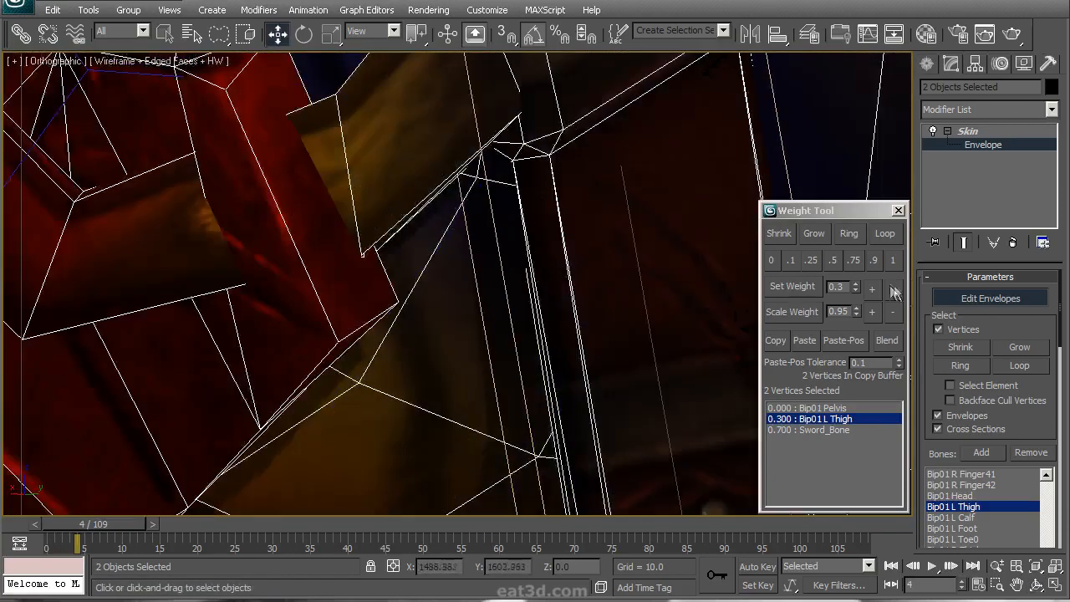
key("F3")
Select the full vertex ring near the strap's inner end and weight it 1 to Bip01 L Thigh
key("ctrl+r")
left_click_drag(425, 239, 390, 296)
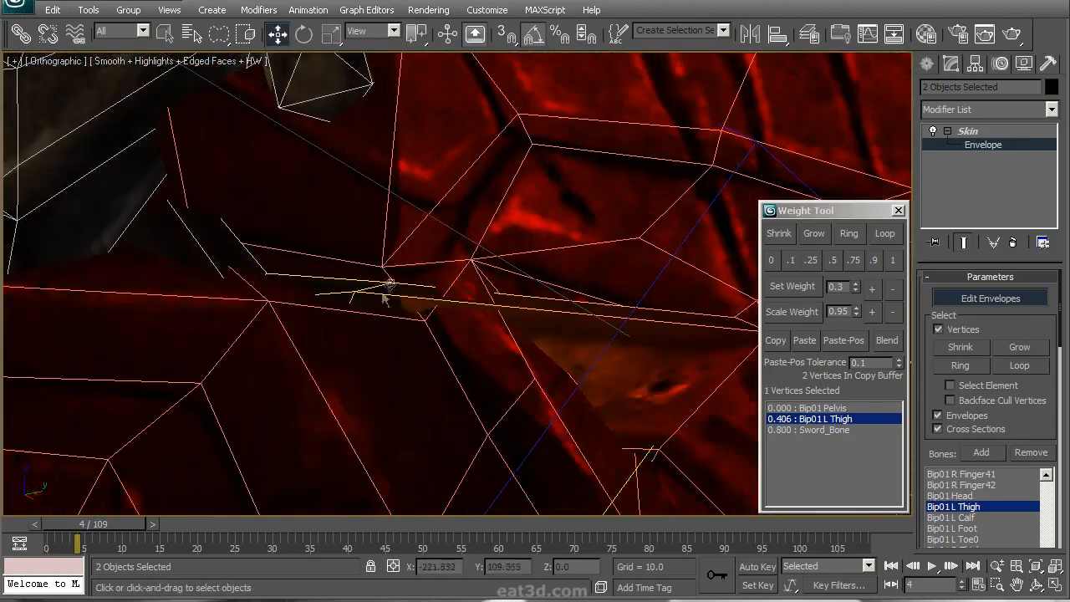
left_click(892, 261)
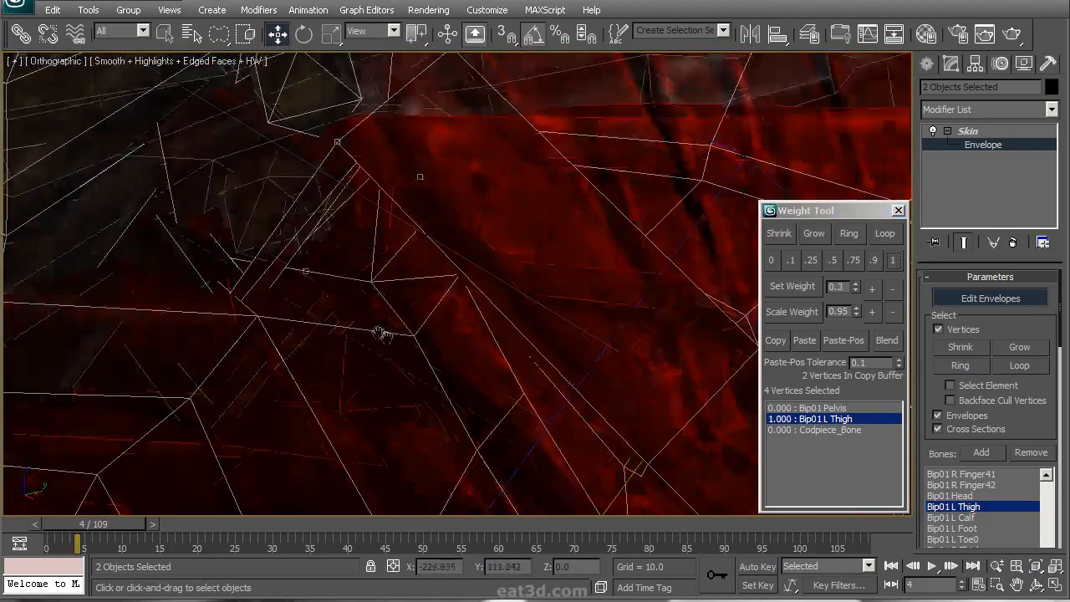
key("ctrl+r")
left_click_drag(441, 365, 449, 531)
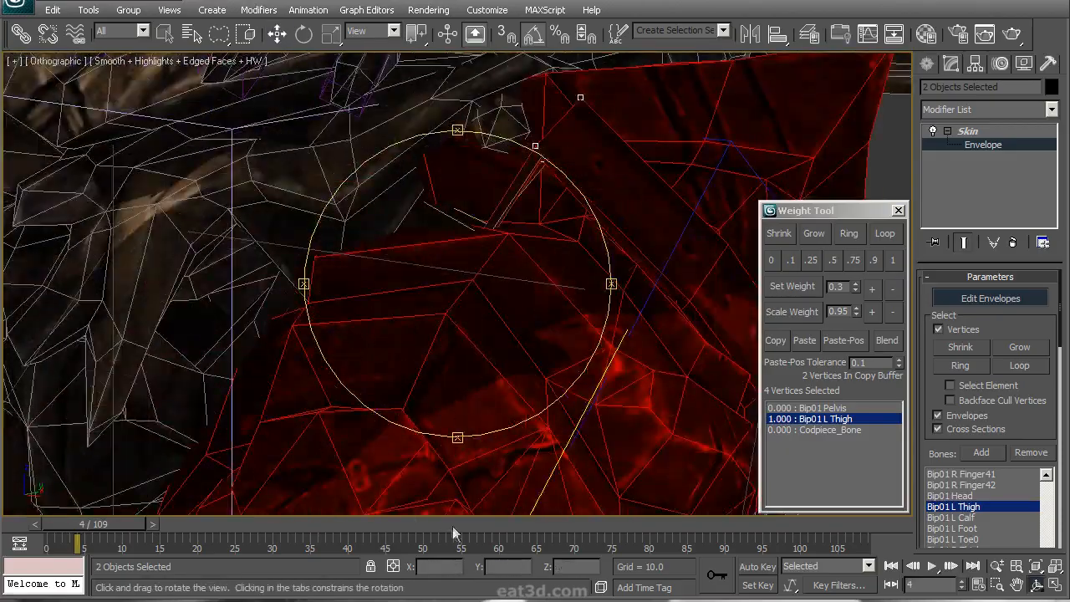
Return to frame 0, select the strap ring at the thigh plate's inner edge and weight it 1 to Codpiece_Bone
left_click_drag(130, 525, 97, 533)
scroll(423, 289, "down", 3)
left_click_drag(423, 289, 504, 270)
scroll(468, 363, "up", 10)
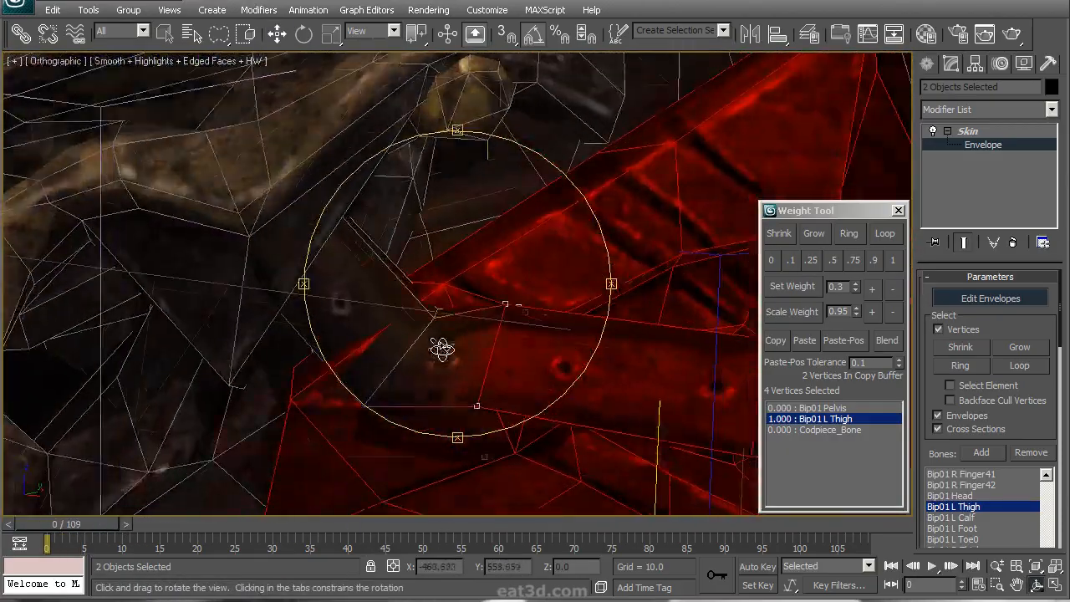
right_click(413, 368)
scroll(506, 362, "down", 5)
middle_click_drag(500, 356, 446, 289)
scroll(446, 288, "down", 2)
middle_click_drag(397, 260, 414, 220)
key("ctrl+r")
left_click_drag(465, 265, 693, 442)
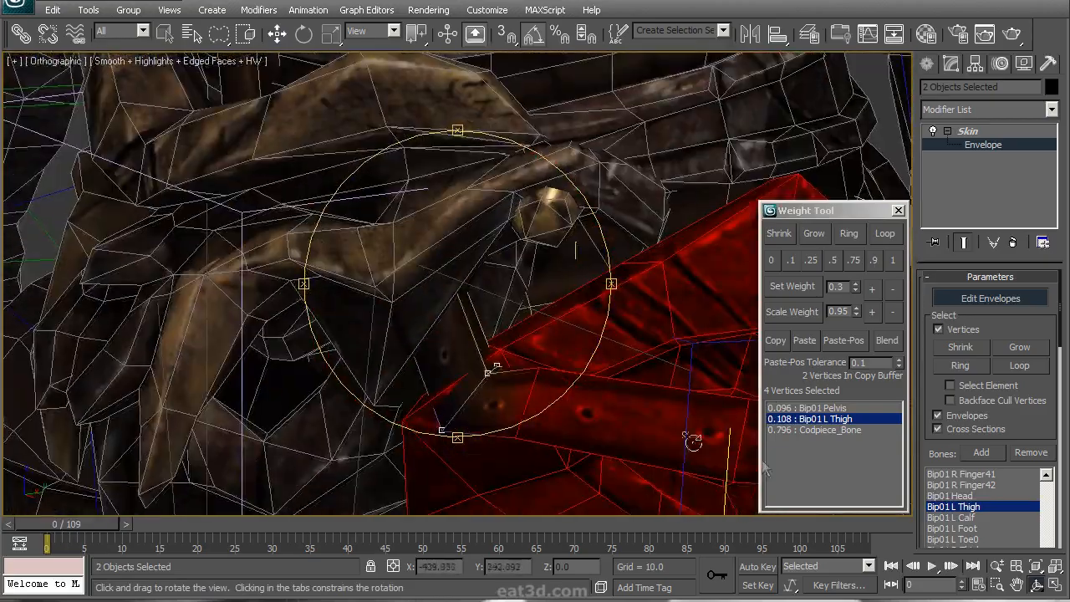
left_click(855, 429)
In wireframe, select the hidden vertex ring at the strap's end behind the codpiece and weight it 1 to Codpiece_Bone
left_click_drag(514, 388, 472, 313)
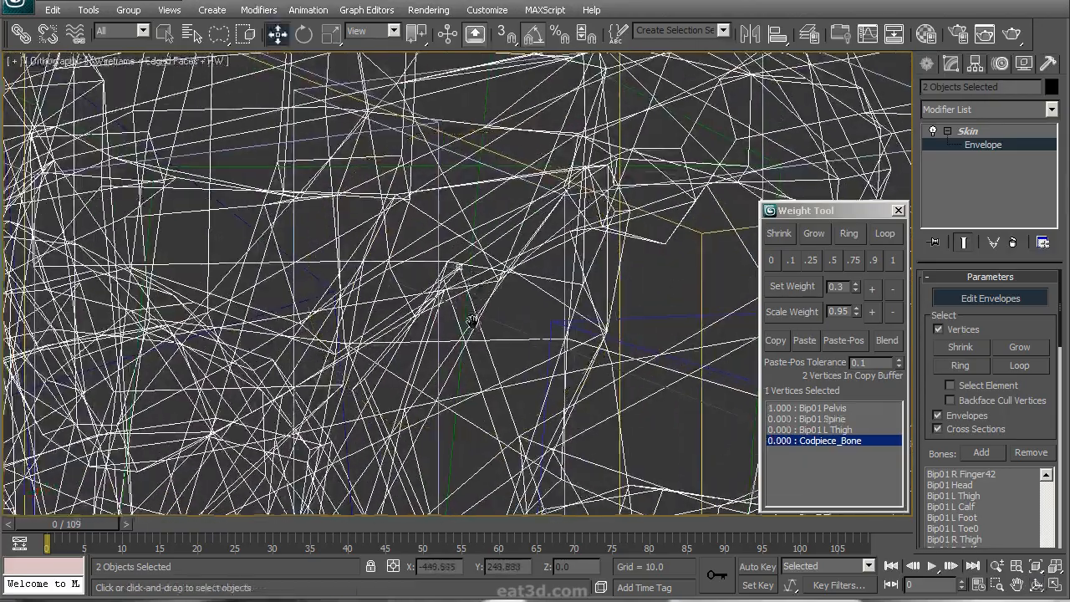
left_click_drag(454, 286, 465, 309)
right_click(350, 323)
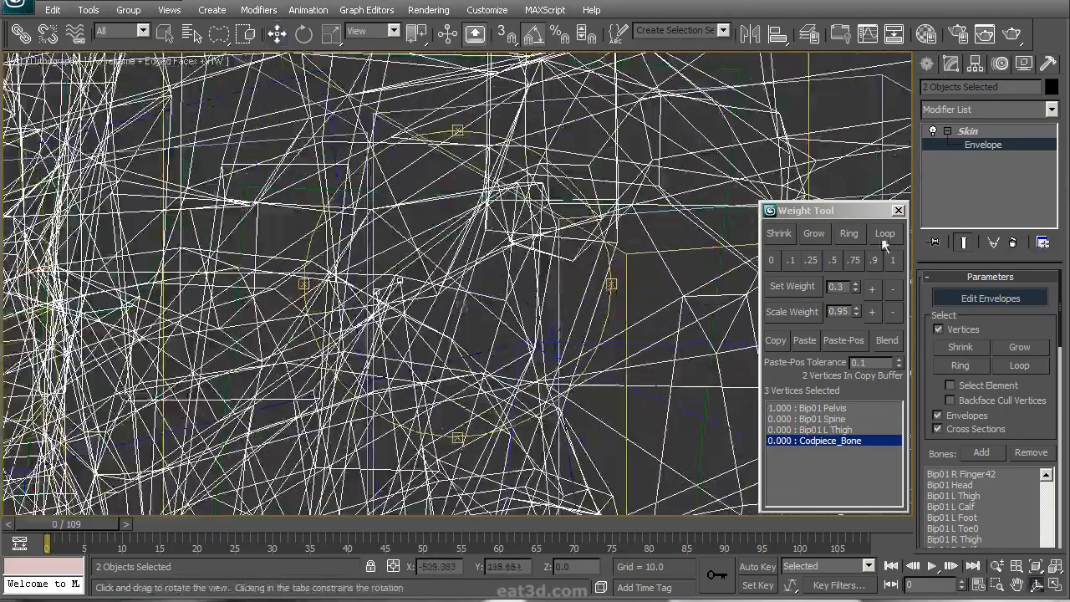
left_click_drag(430, 342, 451, 324)
key("F3")
right_click(450, 325)
Set the strap ring at the thigh plate's inner edge to 0.6 Bip01 L Thigh and 0.4 Codpiece_Bone
left_click(415, 400)
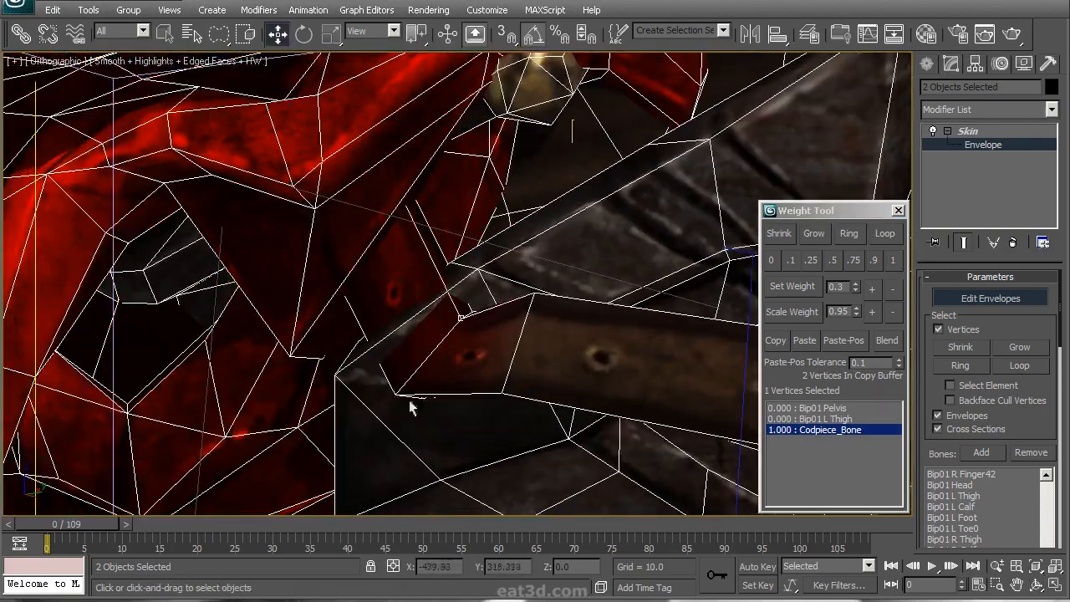
left_click(781, 419)
left_click(874, 290)
left_click(878, 292)
left_click(879, 292)
left_click(879, 292)
left_click(879, 292)
left_click(878, 292)
left_click(893, 290)
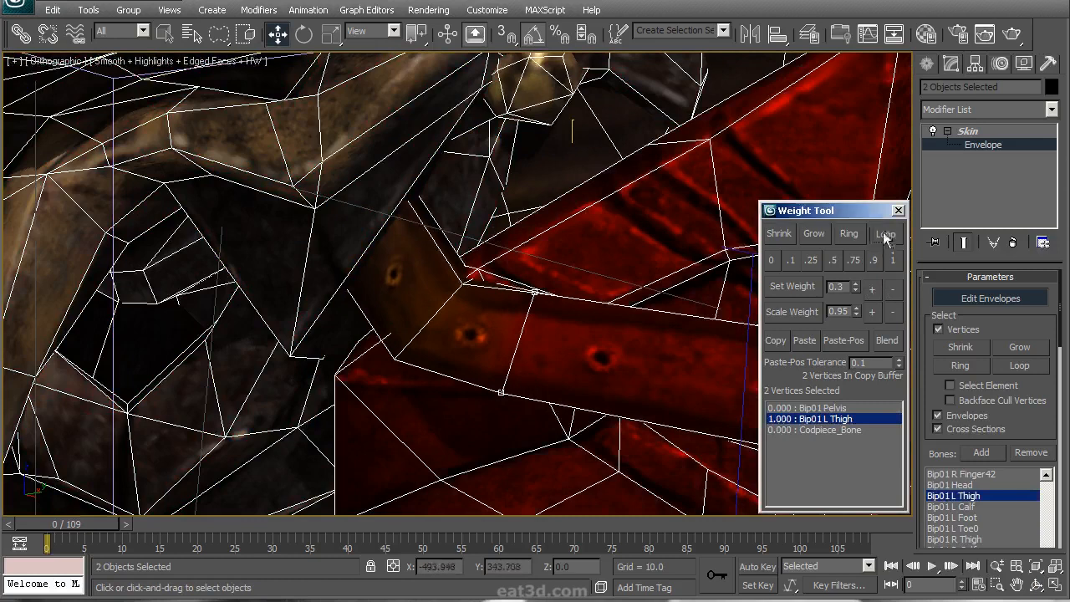
Set the next strap ring over the thigh plate to 0.3 Codpiece_Bone and 0.7 Bip01 L Thigh
left_click(815, 429)
left_click(875, 290)
left_click(876, 290)
left_click(875, 290)
left_click(875, 290)
left_click(875, 290)
left_click(875, 290)
left_click(876, 290)
scroll(368, 376, "down", 4)
left_click_drag(63, 526, 106, 523)
middle_click_drag(343, 325, 635, 334, "alt")
left_click(899, 286)
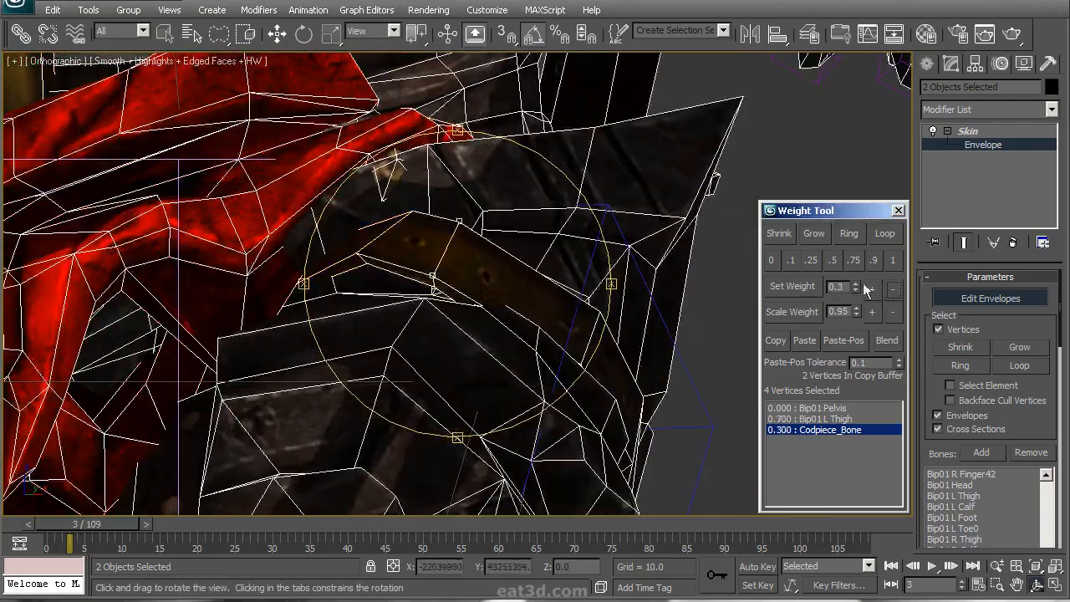
Reselect the strap ring nearest the codpiece and raise its Codpiece_Bone weight to 0.45
left_click_drag(558, 283, 522, 281)
middle_click_drag(521, 281, 459, 246, "alt")
left_click(452, 238)
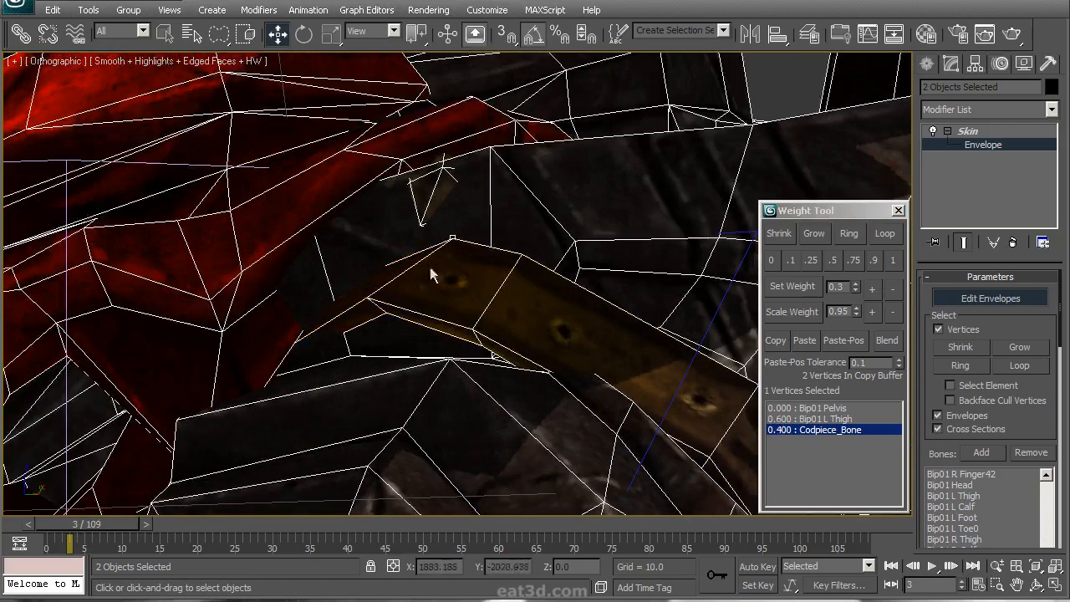
left_click(872, 288)
middle_click_drag(534, 276, 334, 288, "alt")
mouse_move(116, 525)
left_mouse_down()
mouse_move(83, 527)
mouse_move(108, 520)
mouse_move(120, 524)
mouse_move(95, 530)
mouse_move(114, 532)
left_mouse_up()
middle_click_drag(397, 292, 522, 297, "alt")
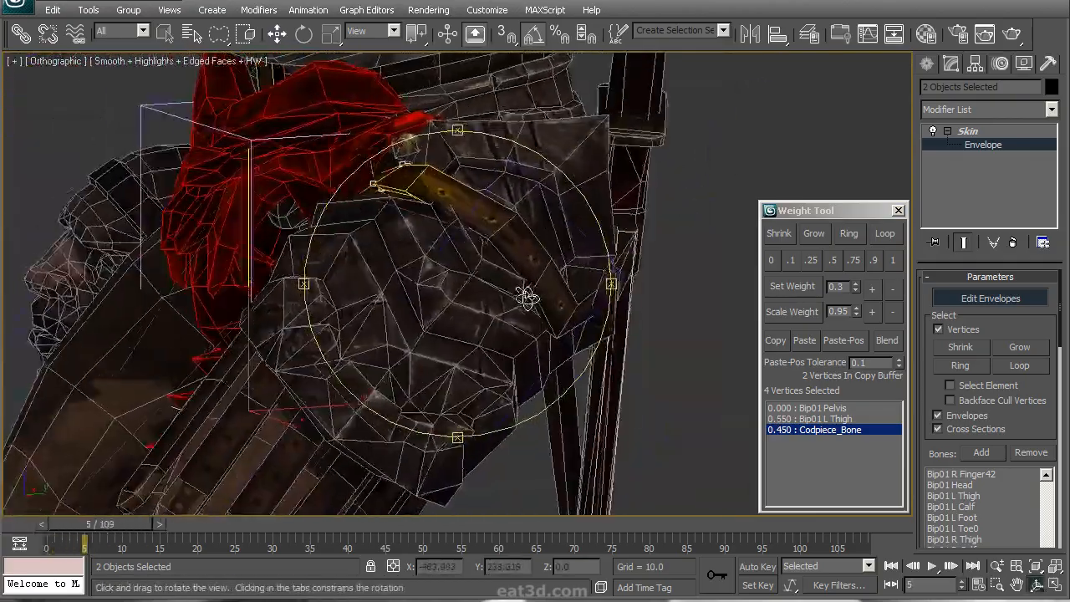
Select the full vertex ring further along the strap and scrub the animation to check how it deforms
scroll(442, 329, "up", 6)
left_click(288, 410)
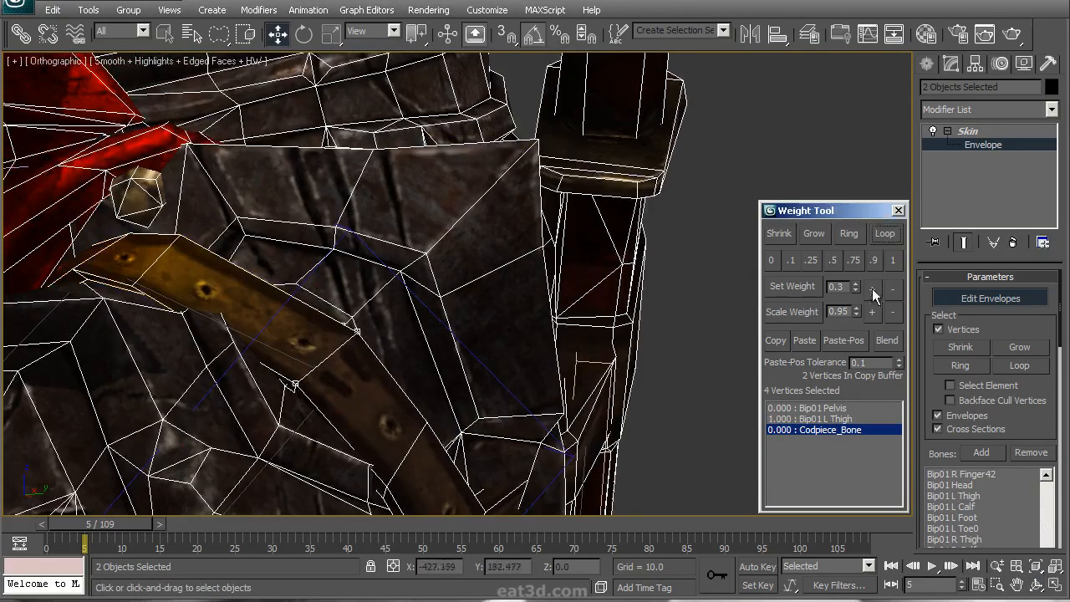
scroll(426, 306, "down", 3)
mouse_move(111, 526)
left_mouse_down()
mouse_move(90, 531)
mouse_move(104, 530)
left_mouse_up()
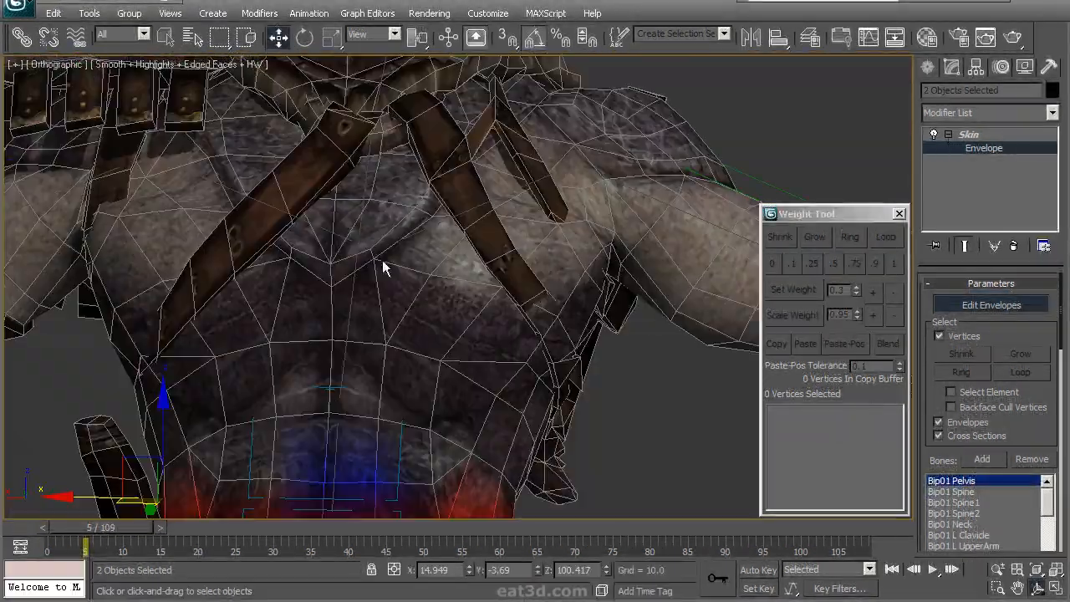
Select the whole small connector piece between the upper back straps as an element and set its Bip01 Spine2 weight to 1
left_click(358, 238)
scroll(370, 250, "up", 2)
middle_click_drag(370, 251, 437, 288, "alt")
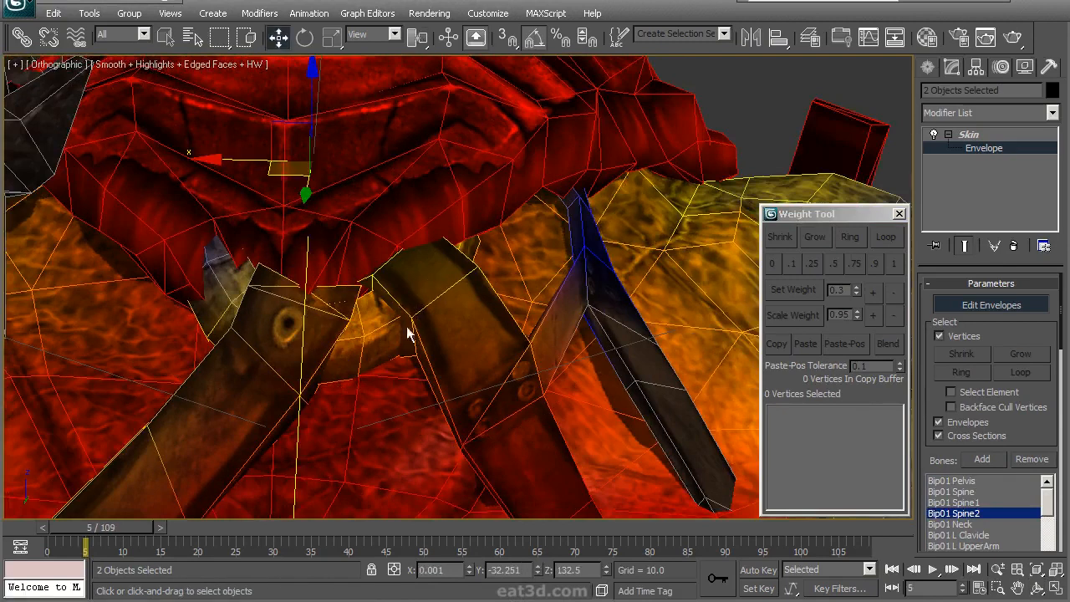
left_click(363, 334)
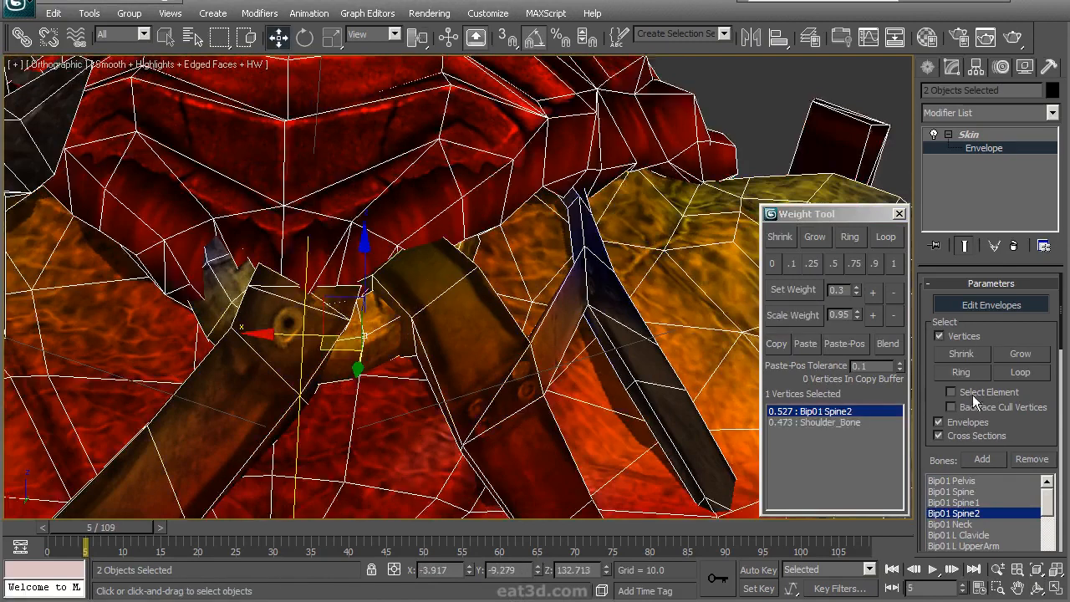
left_click_drag(383, 351, 359, 327)
middle_click_drag(360, 327, 416, 288)
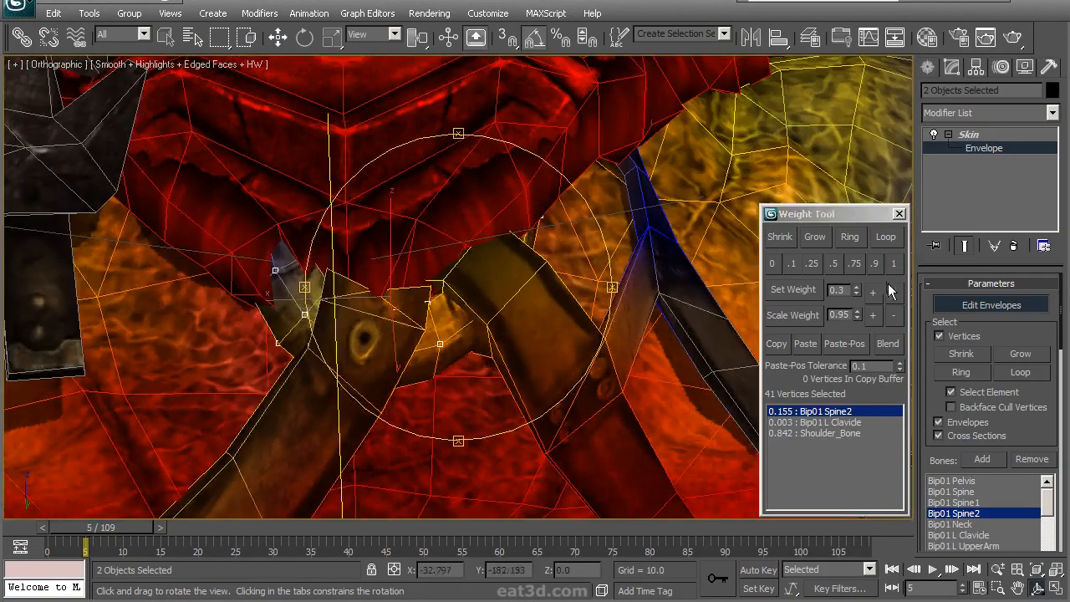
left_click(892, 263)
Select the four-vertex end of the back strap beneath the collar and set its Bip01 Spine2 weight to 1
middle_click_drag(468, 252, 533, 339, "alt")
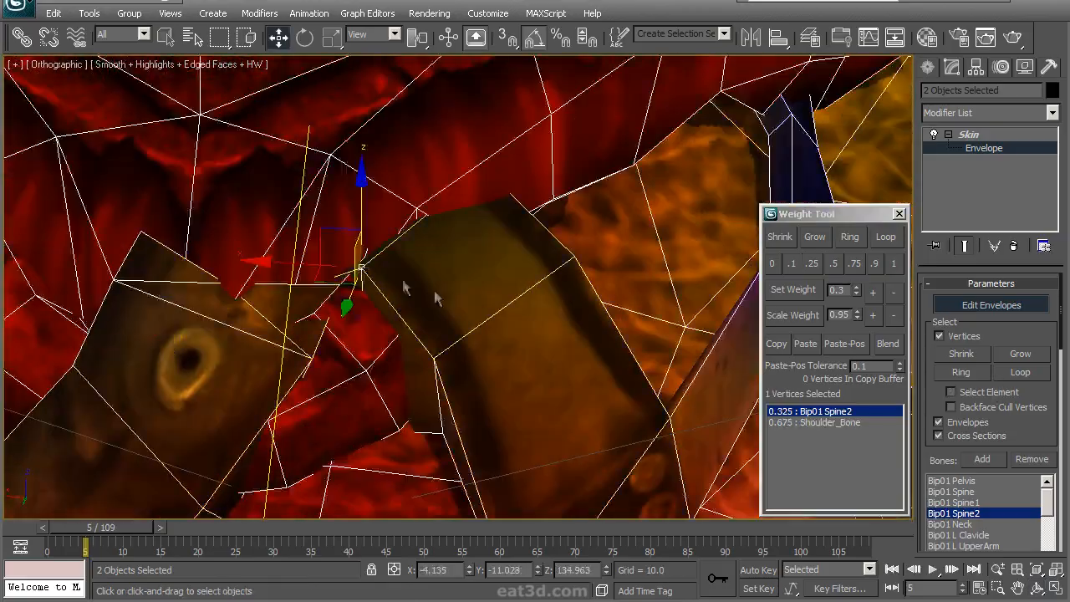
key("F3")
middle_click_drag(454, 281, 501, 261, "alt")
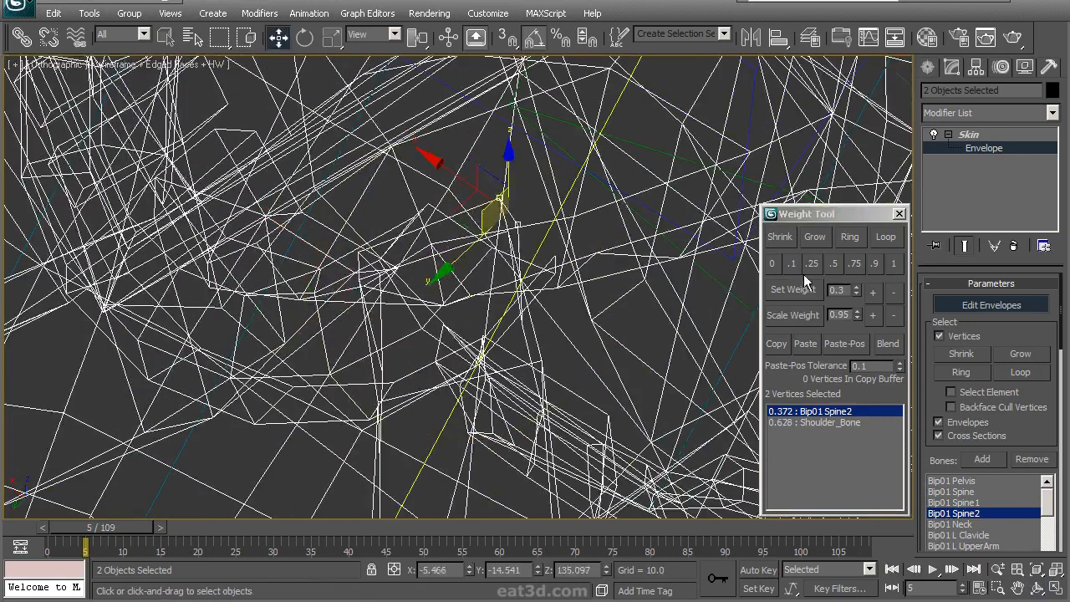
mouse_move(422, 272)
middle_mouse_down("alt")
mouse_move(459, 221)
mouse_move(484, 213)
mouse_move(474, 250)
mouse_move(397, 264)
mouse_move(544, 275)
mouse_move(528, 288)
mouse_move(779, 349)
middle_mouse_up("alt")
key("F3")
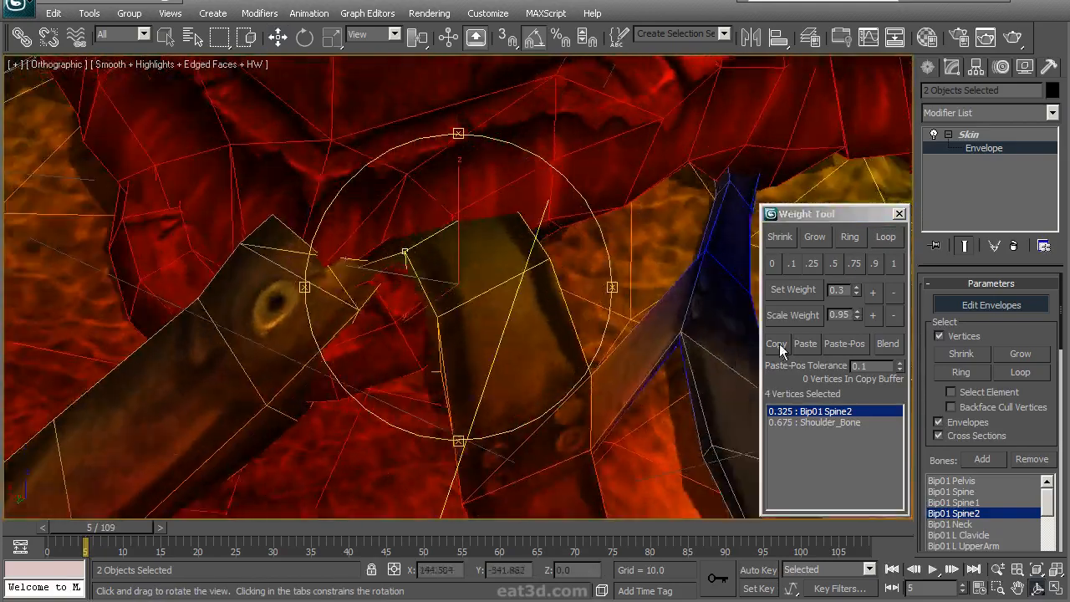
left_click(895, 265)
Set the next vertex loop down the back strap to 1 Bip01 Spine2 and select the loop following it
middle_click_drag(598, 281, 552, 306, "alt")
left_click(424, 349, "ctrl")
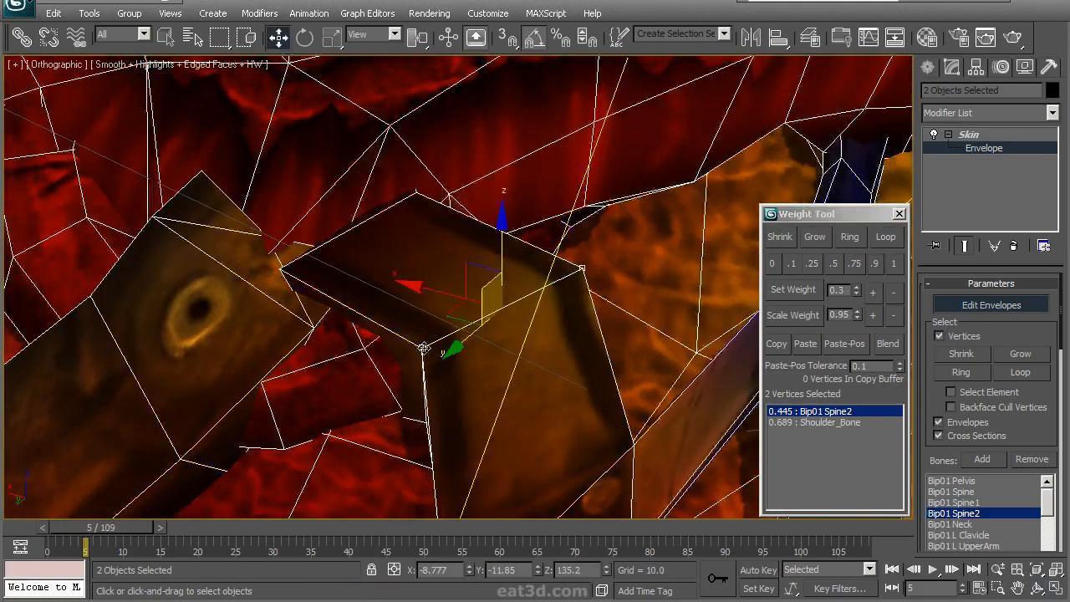
left_click(889, 242)
left_click(894, 265)
middle_click_drag(468, 318, 418, 404, "alt")
left_click(268, 322, "ctrl")
left_click(896, 241)
Select the body skin vertex beside the collar's edge, next to the shoulder strap, and copy its weights
scroll(439, 330, "up", 2)
key("F3")
middle_click_drag(497, 343, 418, 356, "alt")
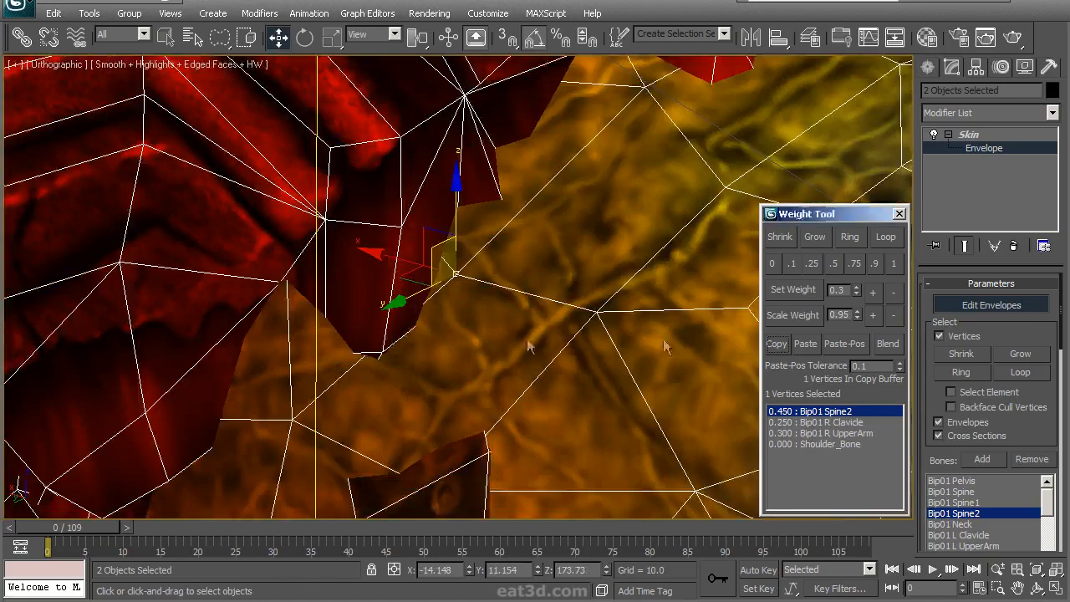
middle_click_drag(419, 378, 402, 289)
scroll(404, 289, "up", 2)
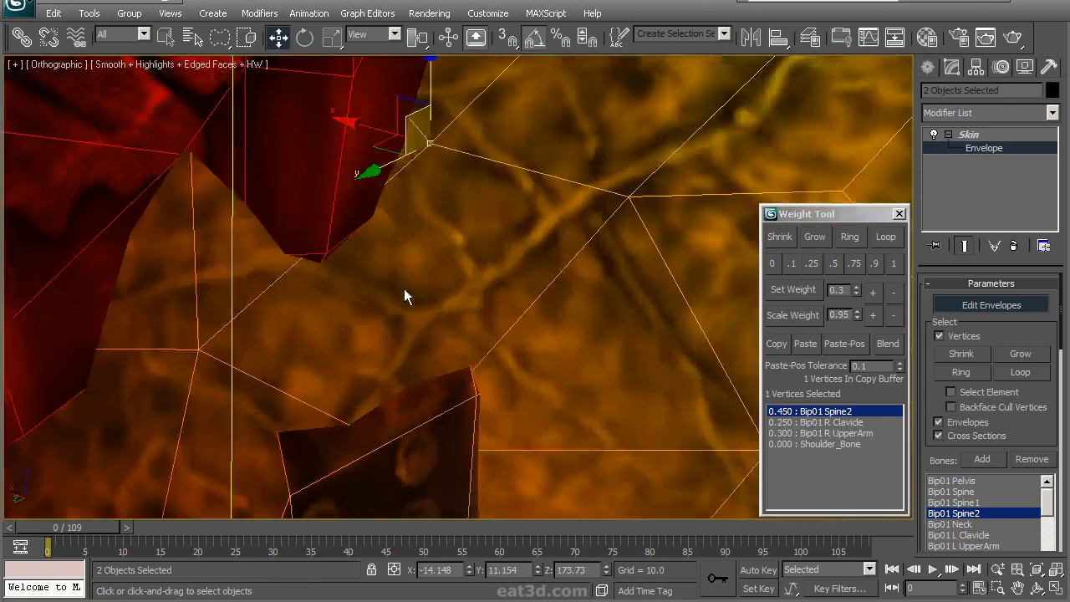
scroll(407, 294, "down", 2)
middle_click_drag(437, 381, 418, 295)
scroll(433, 294, "down", 2)
scroll(467, 294, "up", 2)
key("F3")
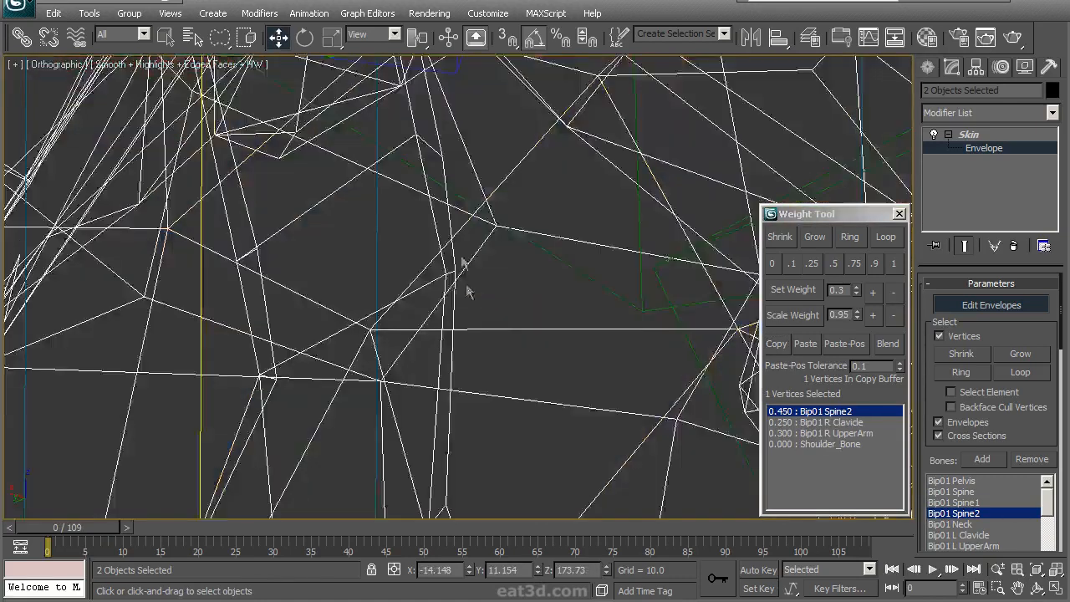
scroll(470, 297, "down", 2)
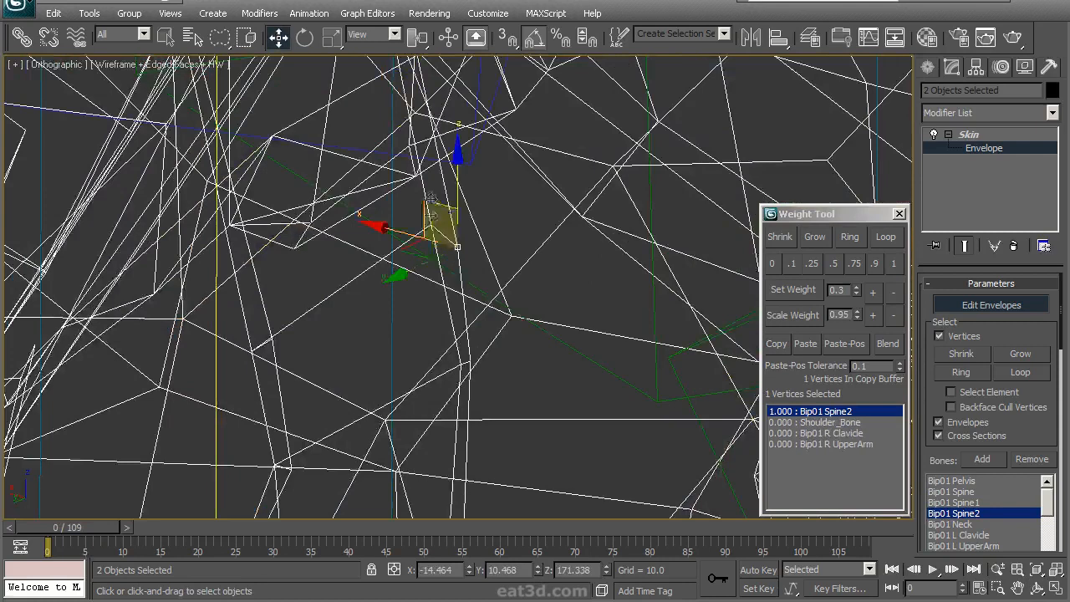
middle_click_drag(430, 227, 431, 285)
key("F3")
middle_click_drag(429, 203, 441, 301)
left_click(430, 268)
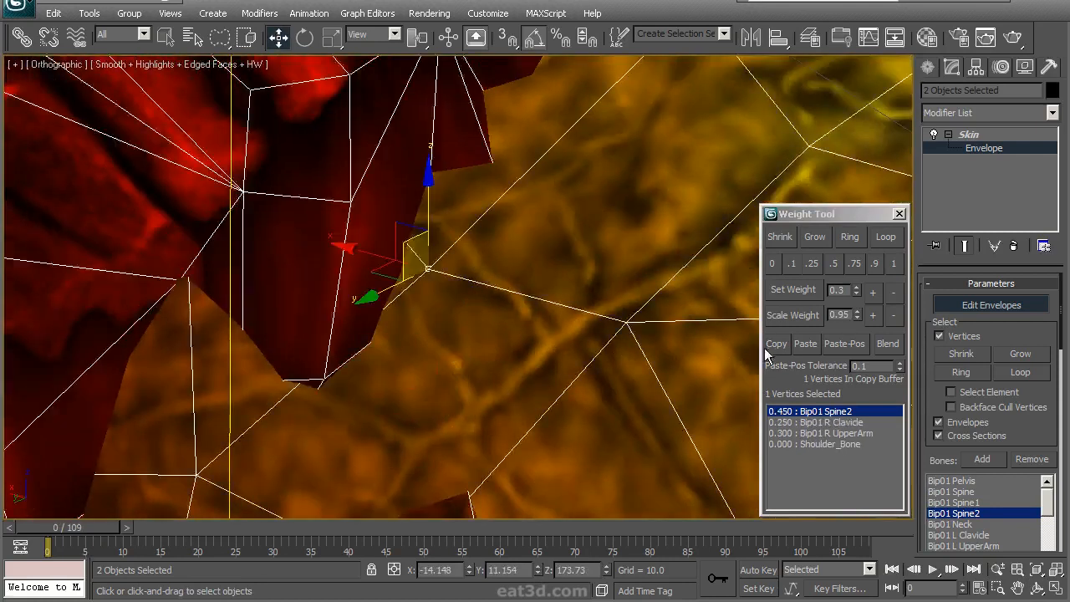
middle_click_drag(712, 416, 699, 356)
scroll(700, 356, "down", 2)
left_click(777, 350)
Select the four-vertex loop at the upper end of the shoulder strap and paste the copied skin weights onto it
scroll(556, 393, "up", 2)
middle_click_drag(553, 394, 521, 296)
key("F3")
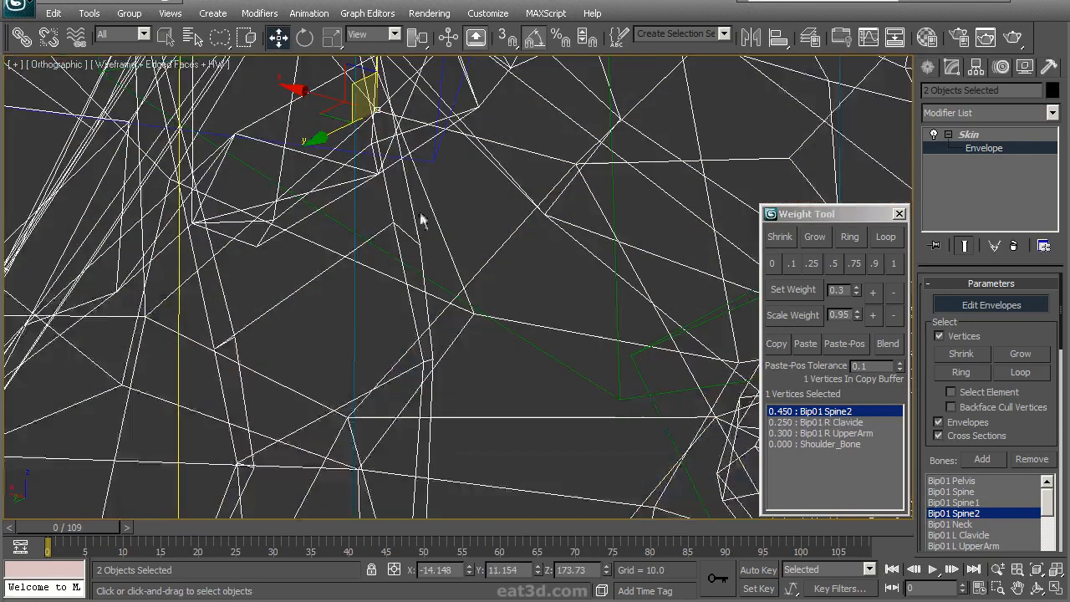
middle_click_drag(420, 218, 423, 254)
left_click(396, 259)
left_click(425, 282, "ctrl")
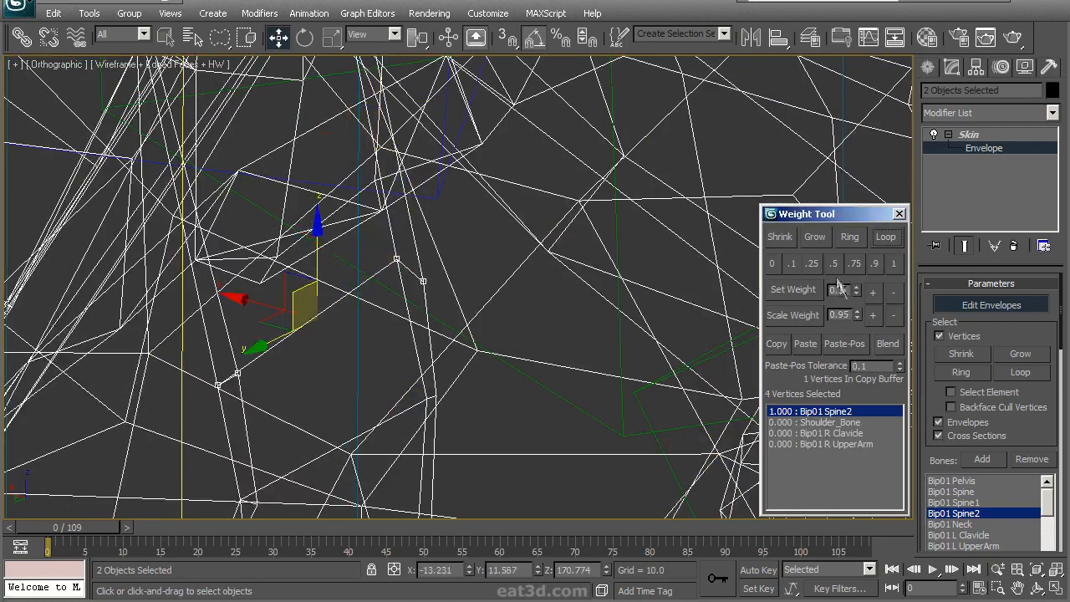
left_click(808, 348)
Select the skin vertex beneath the strap's next section, below the rivets, and copy its weights
scroll(461, 334, "down", 2)
key("F3")
middle_click_drag(475, 281, 584, 248, "alt")
key("F3")
left_click(468, 299)
left_click(331, 351)
mouse_move(387, 306)
middle_mouse_down("alt")
mouse_move(500, 299)
mouse_move(523, 284)
mouse_move(501, 292)
mouse_move(516, 296)
middle_mouse_up("alt")
key("F3")
key("F3")
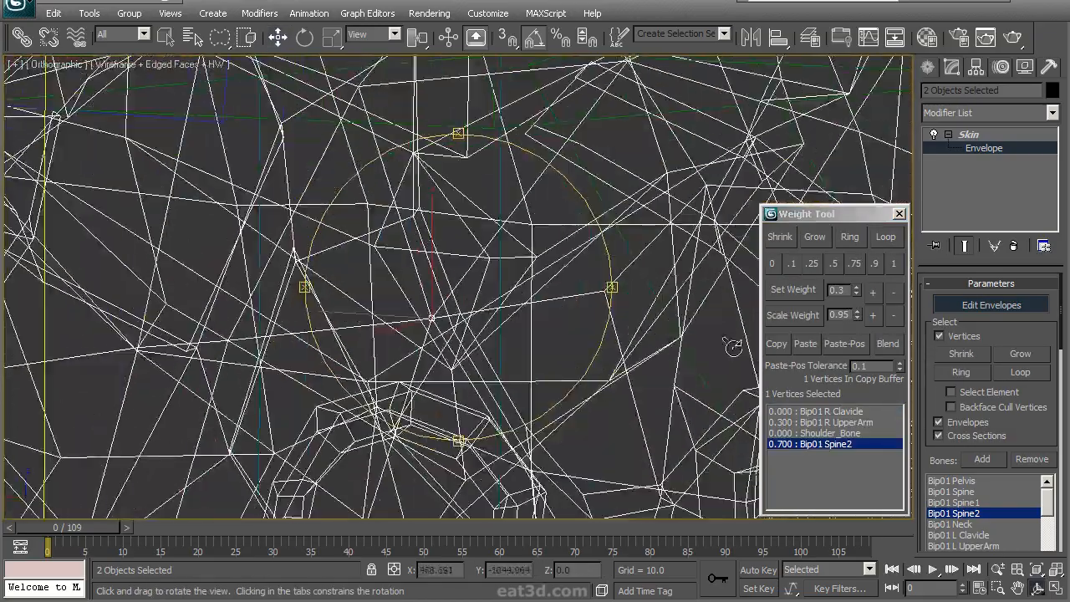
left_click(776, 344)
Select the strap vertex at the bend below the rivets and paste the copied skin weights onto it
middle_click_drag(451, 273, 460, 310)
key("F3")
left_click(425, 252, "ctrl")
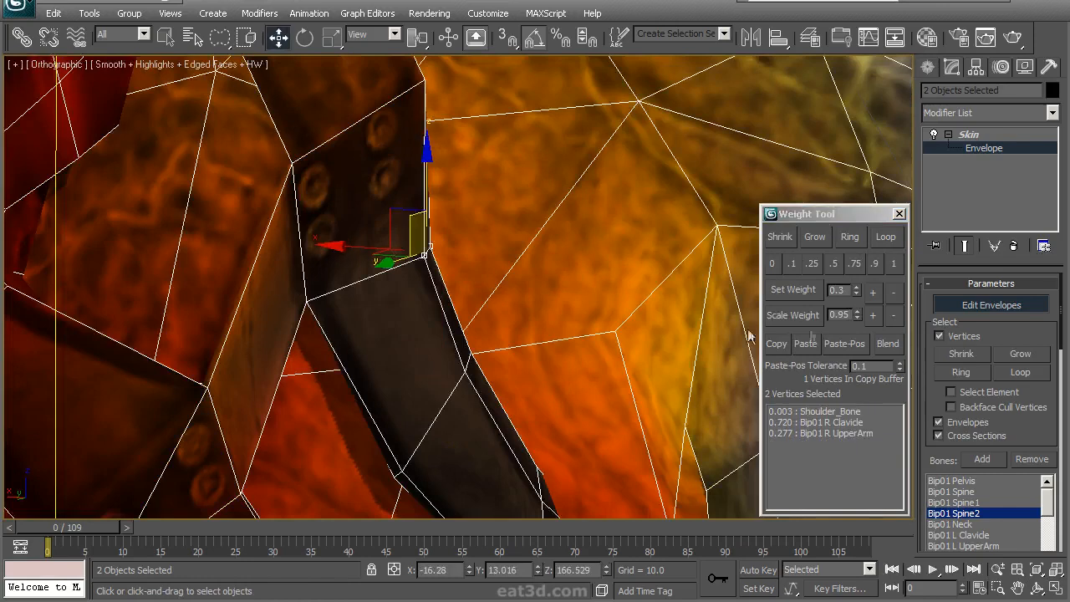
key("F3")
left_click(442, 359)
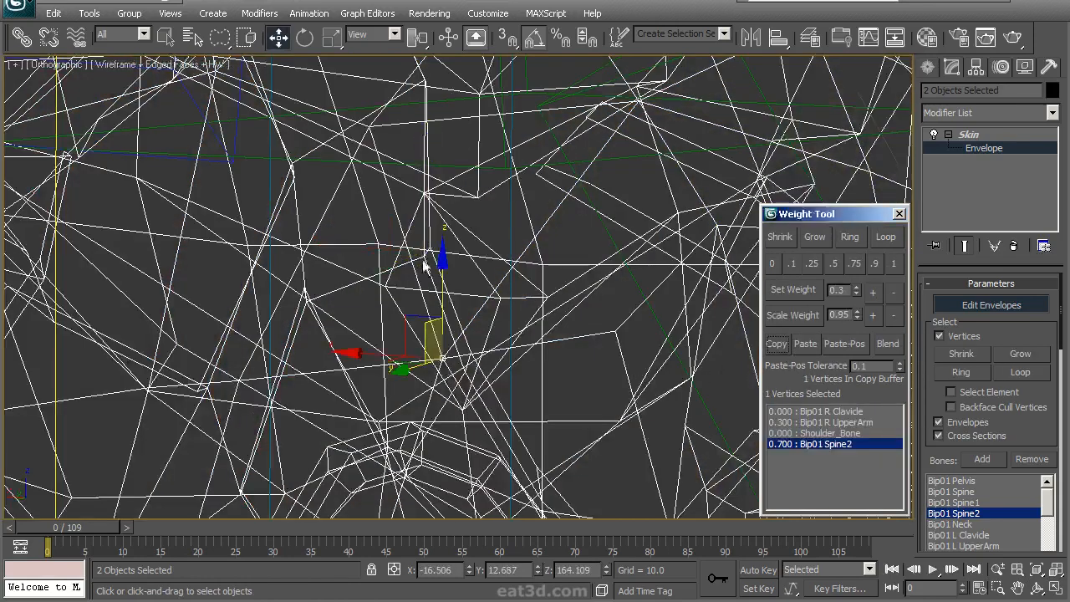
middle_click_drag(421, 261, 436, 309)
left_click(437, 286)
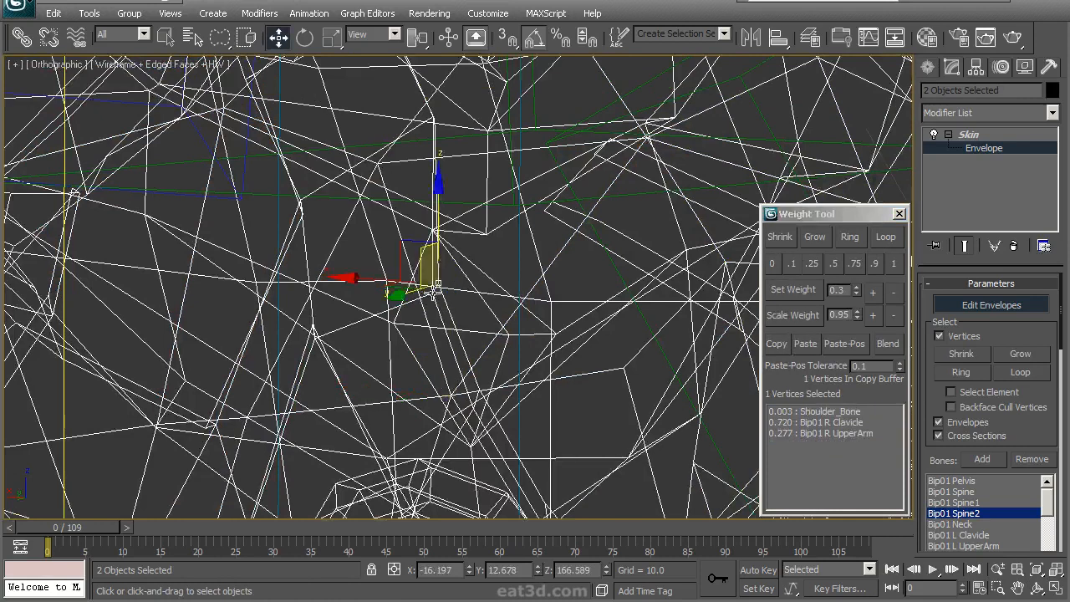
left_click(805, 343)
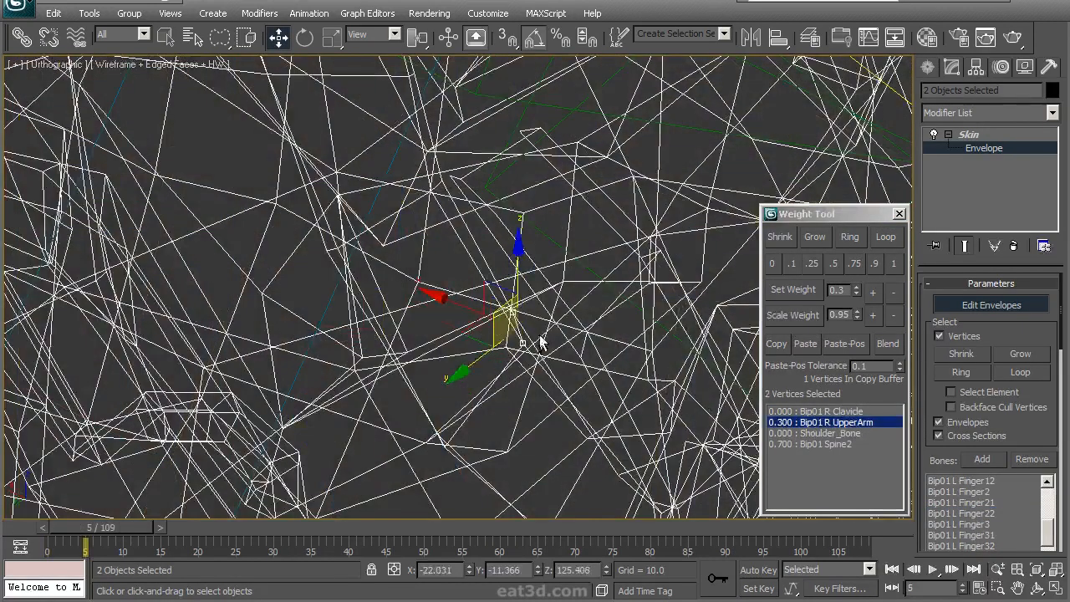
Expand the two selected vertices near the strap's lower end to their full loop and paste the copied weights
mouse_move(531, 335)
middle_mouse_down("alt")
mouse_move(543, 261)
mouse_move(509, 374)
mouse_move(479, 316)
mouse_move(502, 338)
middle_mouse_up("alt")
key("F3")
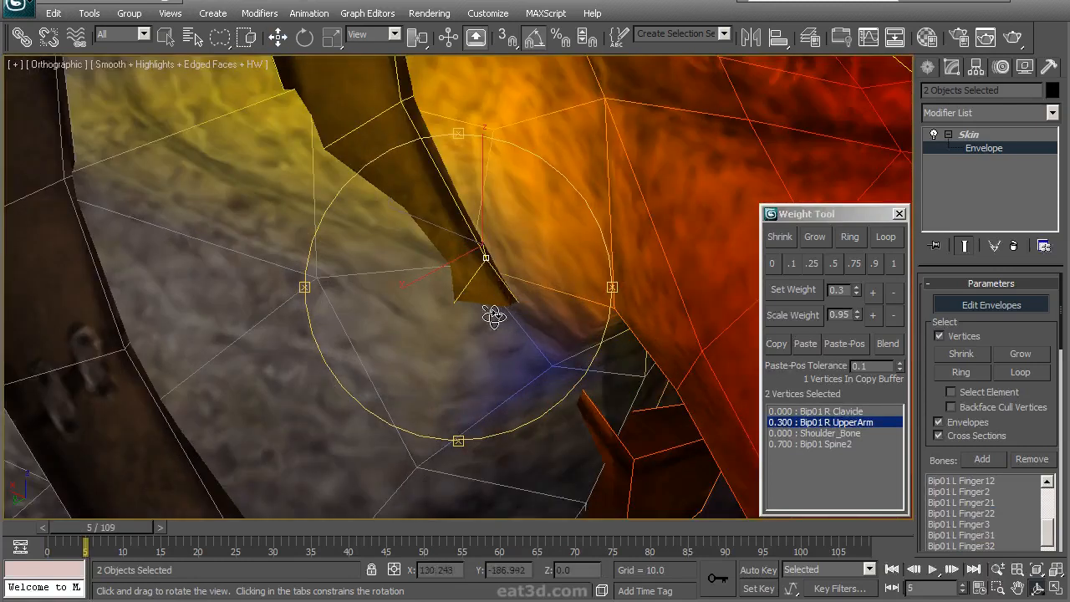
mouse_move(532, 308)
middle_mouse_down("alt")
mouse_move(459, 313)
mouse_move(425, 332)
mouse_move(554, 286)
mouse_move(454, 317)
mouse_move(552, 311)
mouse_move(546, 321)
middle_mouse_up("alt")
key("F3")
middle_click_drag(442, 347, 433, 375, "alt")
key("w")
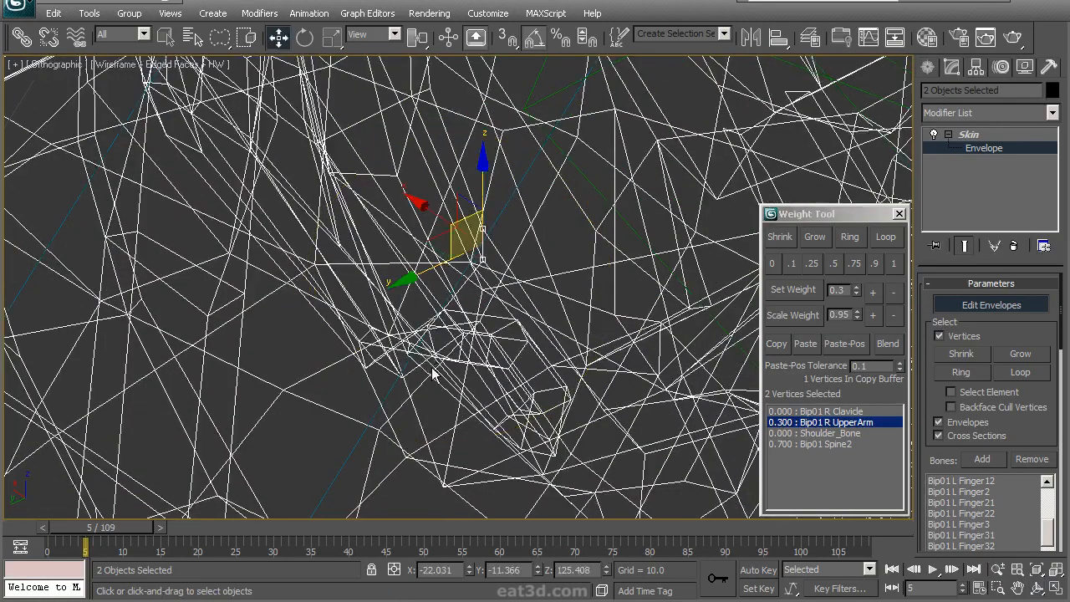
left_click(884, 238)
left_click(804, 351)
Compare the weights of the hidden vertices at the strap's lower end with those of the adjacent skin vertex
mouse_move(499, 320)
middle_mouse_down()
mouse_move(492, 341)
mouse_move(479, 320)
mouse_move(546, 303)
mouse_move(425, 353)
mouse_move(462, 357)
mouse_move(565, 318)
mouse_move(447, 378)
mouse_move(470, 306)
mouse_move(441, 302)
middle_mouse_up()
key("F3")
key("F3")
left_click(439, 303)
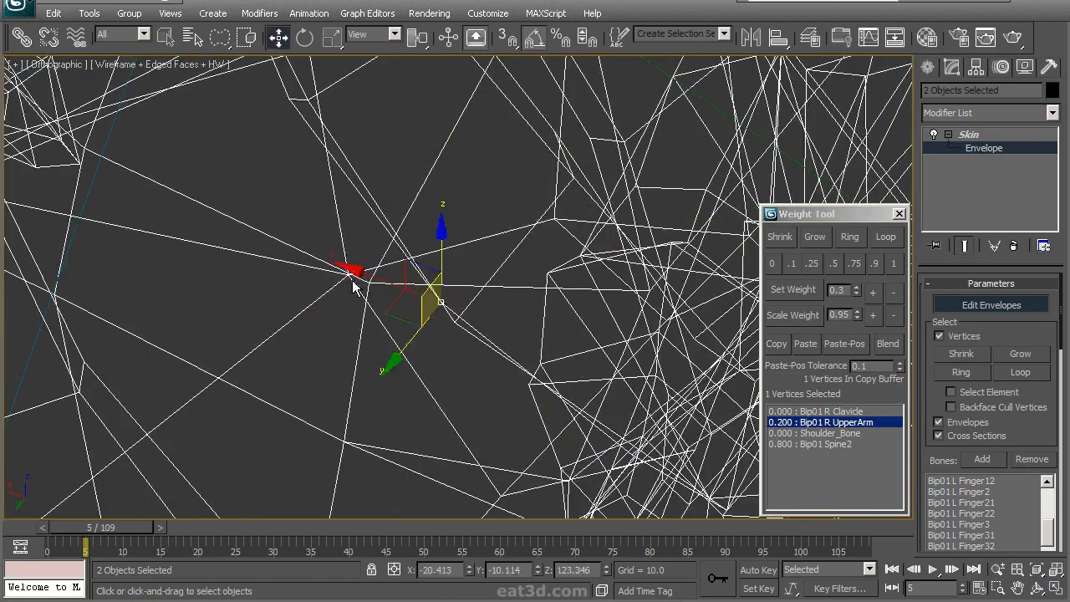
left_click(349, 277)
key("F3")
mouse_move(439, 336)
middle_mouse_down("alt")
mouse_move(406, 293)
mouse_move(353, 334)
middle_mouse_up("alt")
key("F3")
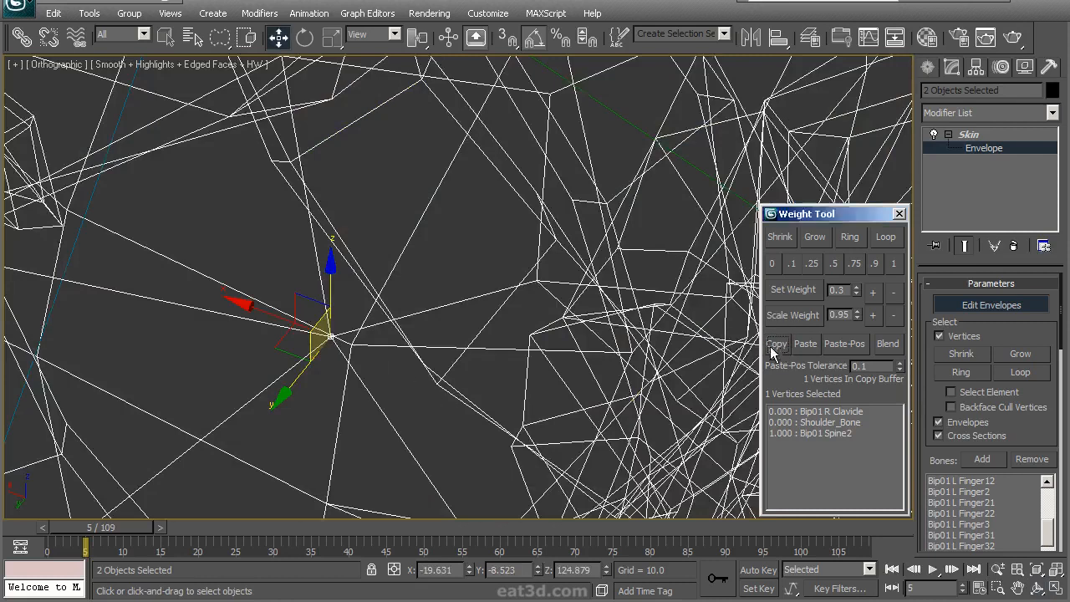
left_click(439, 384, "ctrl")
key("F3")
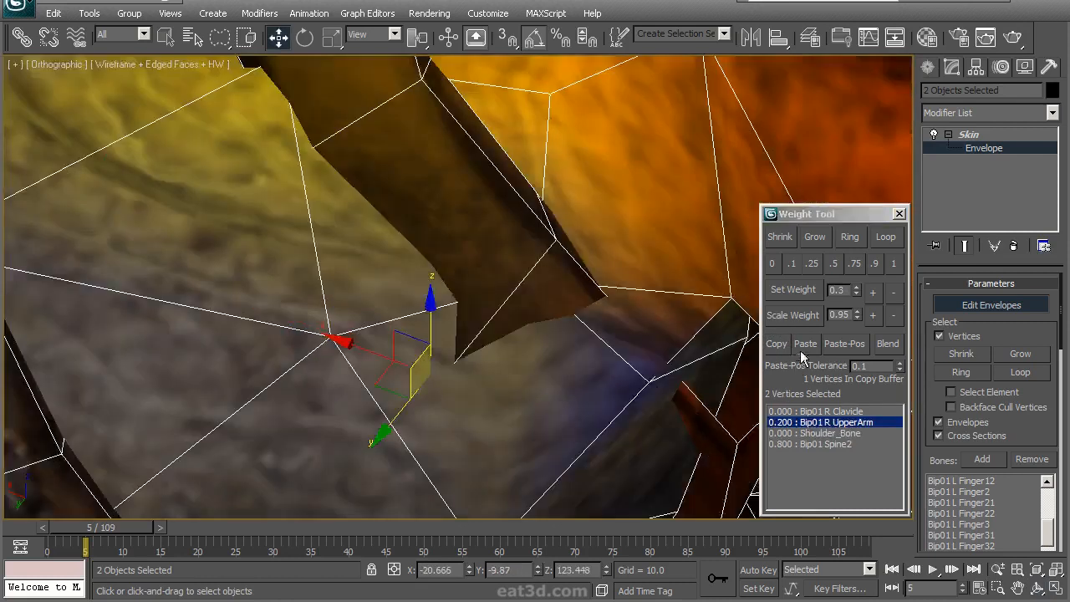
Select two vertices of the strap section where the skin pokes through and make Bip01 Spine2 their active bone
mouse_move(454, 301)
middle_mouse_down("alt")
mouse_move(437, 268)
mouse_move(549, 335)
mouse_move(502, 302)
mouse_move(504, 312)
middle_mouse_up("alt")
key("F3")
left_click_drag(418, 306, 414, 313)
middle_click_drag(422, 333, 546, 357, "alt")
key("F3")
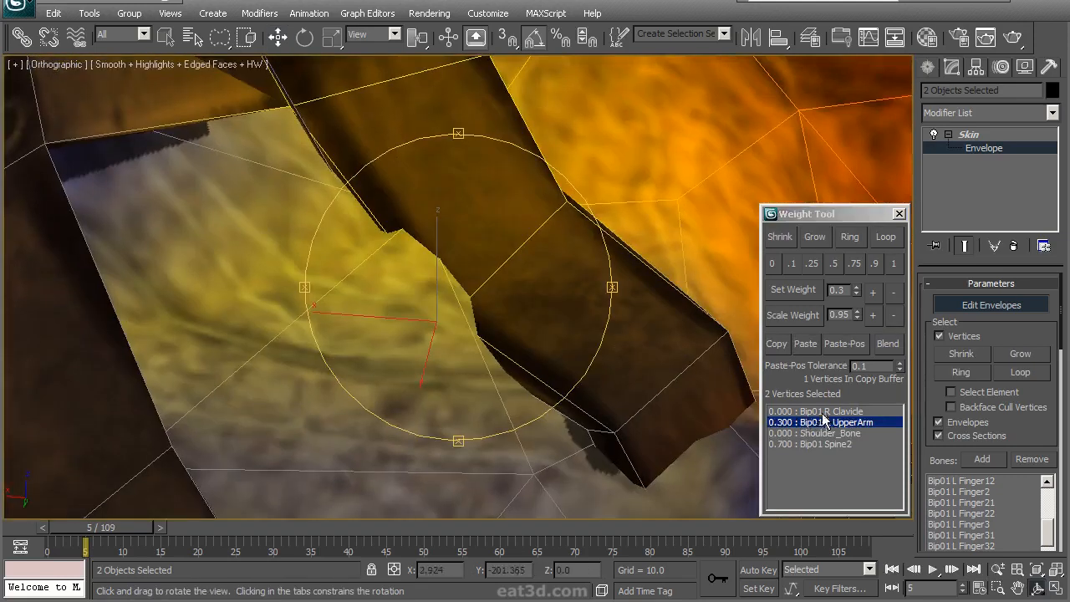
left_click(812, 444)
Raise the Bip01 Spine2 weight of the two selected vertices by two increments
middle_click_drag(557, 286, 487, 298, "alt")
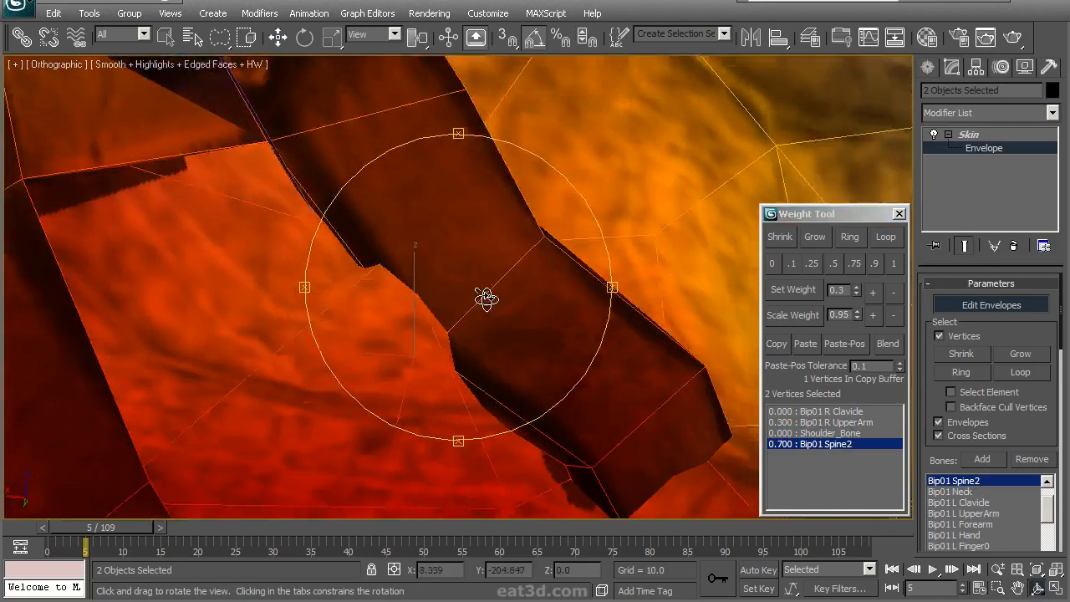
key("F3")
key("w")
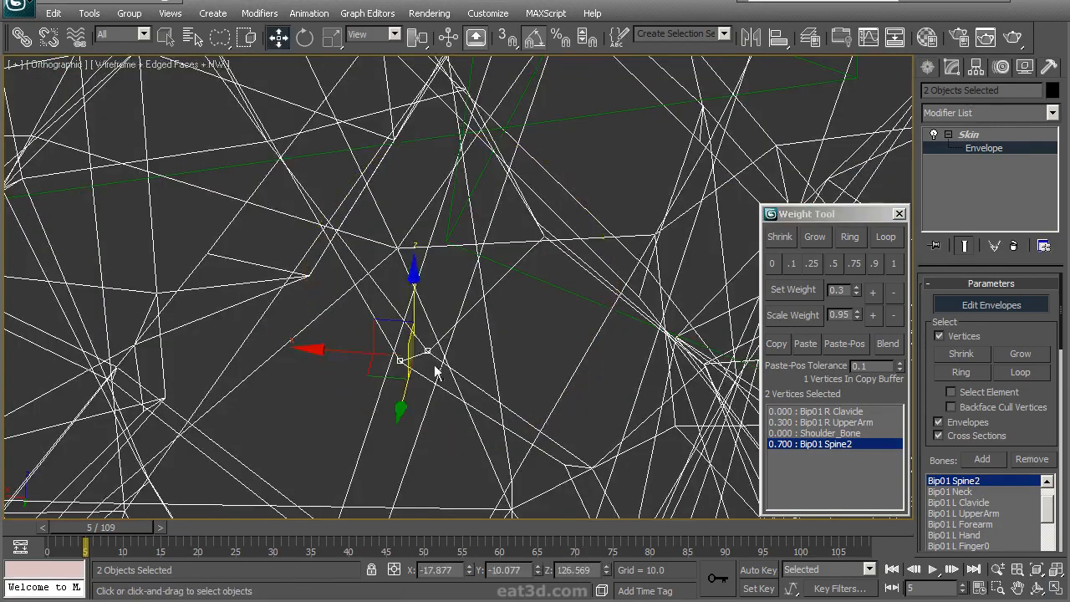
key("F3")
mouse_move(489, 353)
middle_mouse_down("alt")
mouse_move(523, 358)
mouse_move(472, 329)
middle_mouse_up("alt")
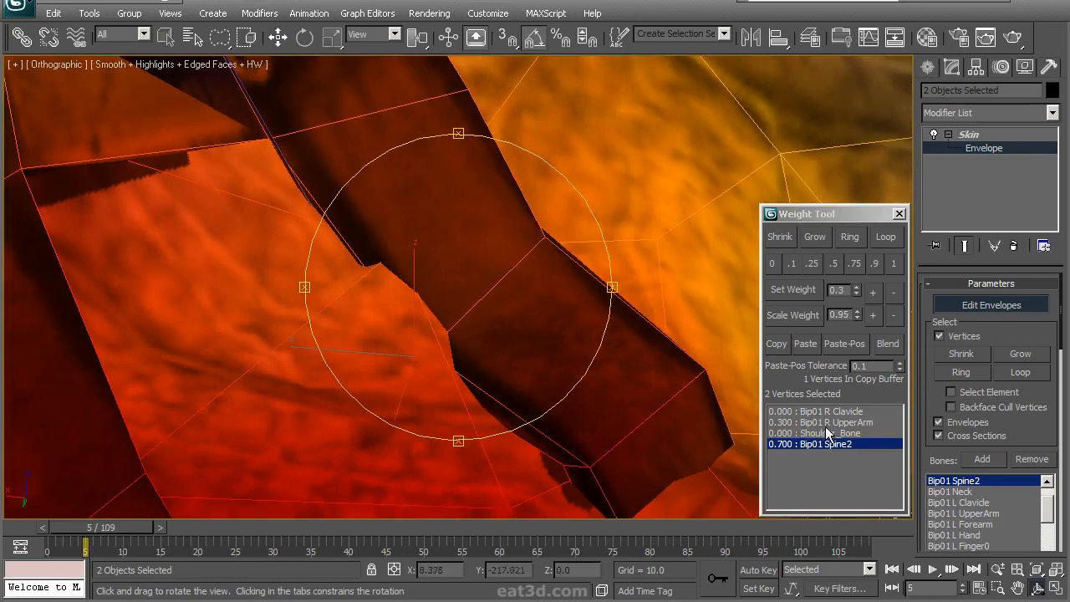
left_click(826, 422)
left_click(834, 444)
left_click(872, 293)
left_click(872, 293)
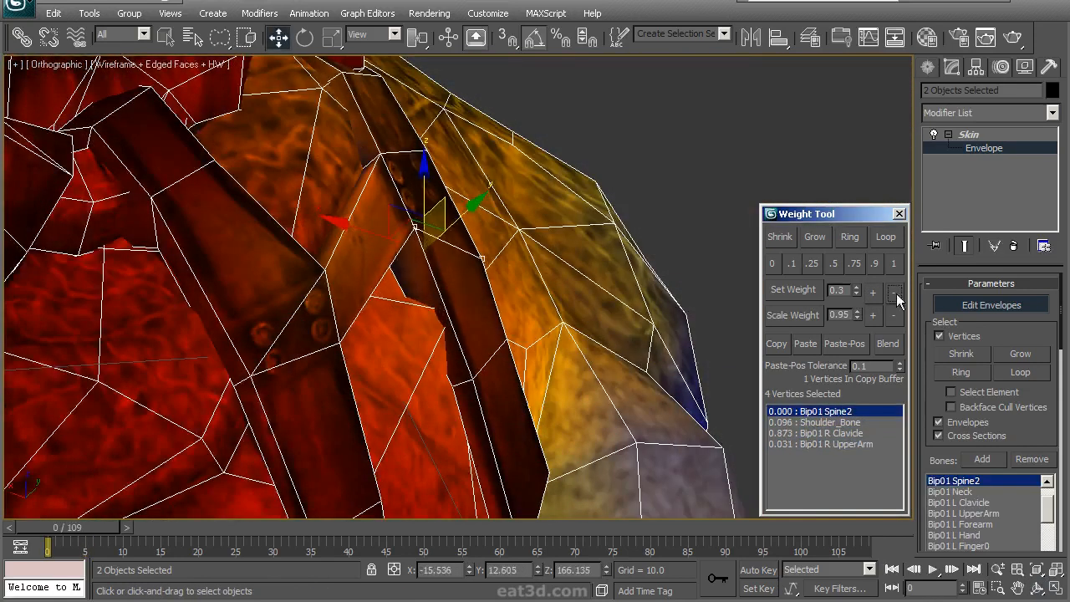
Set the Shoulder_Bone weight to 0 on the strap's upper loop and select the vertices of the unarmoured arm
left_click(844, 422)
left_click(772, 263)
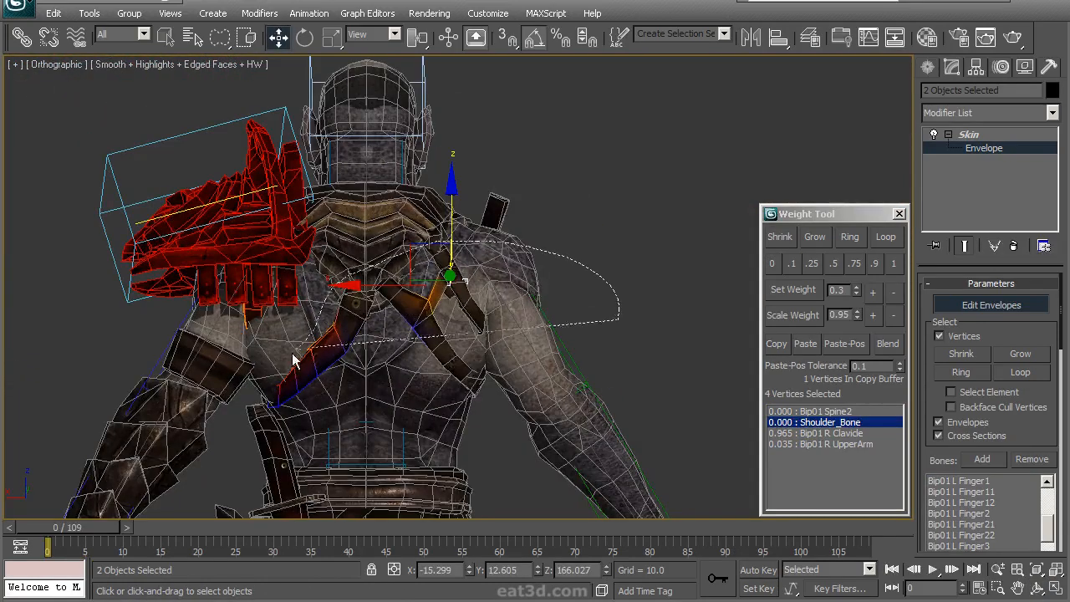
key("ctrl+a")
key("ctrl+r")
left_click_drag(431, 354, 622, 301)
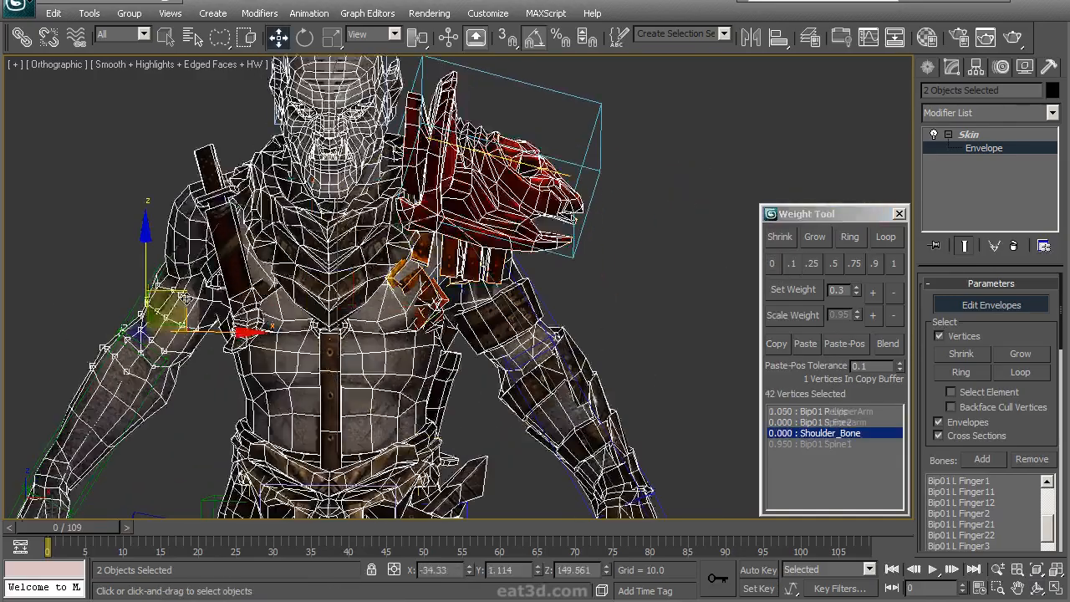
key("ctrl+r")
Select the next vertex loop along the strap under the armpit and set its Bip01 Spine2 weight to 1
left_click_drag(552, 286, 545, 322)
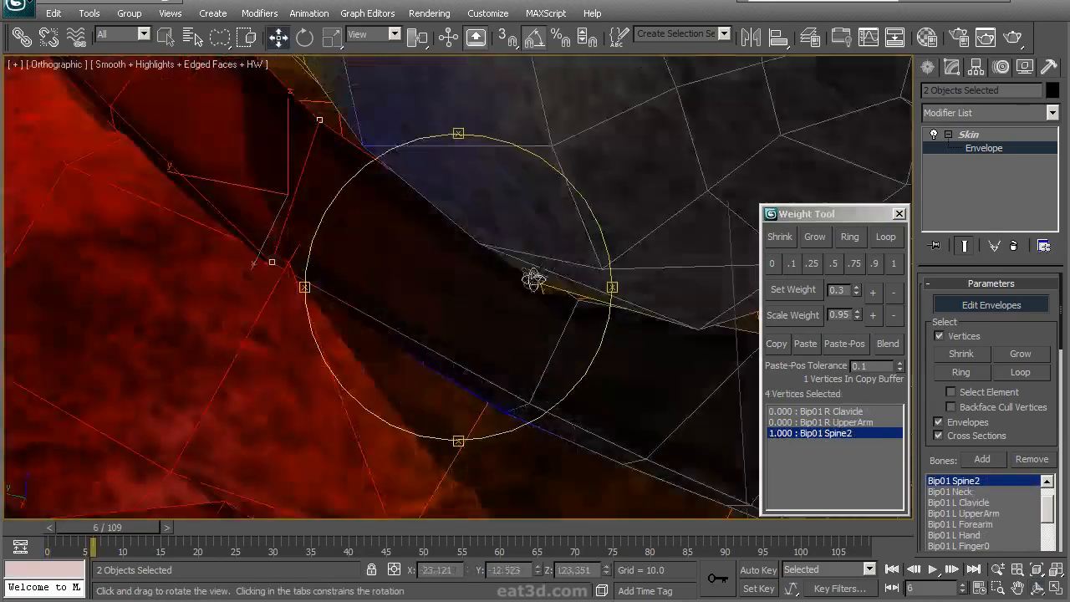
left_click_drag(537, 277, 530, 313)
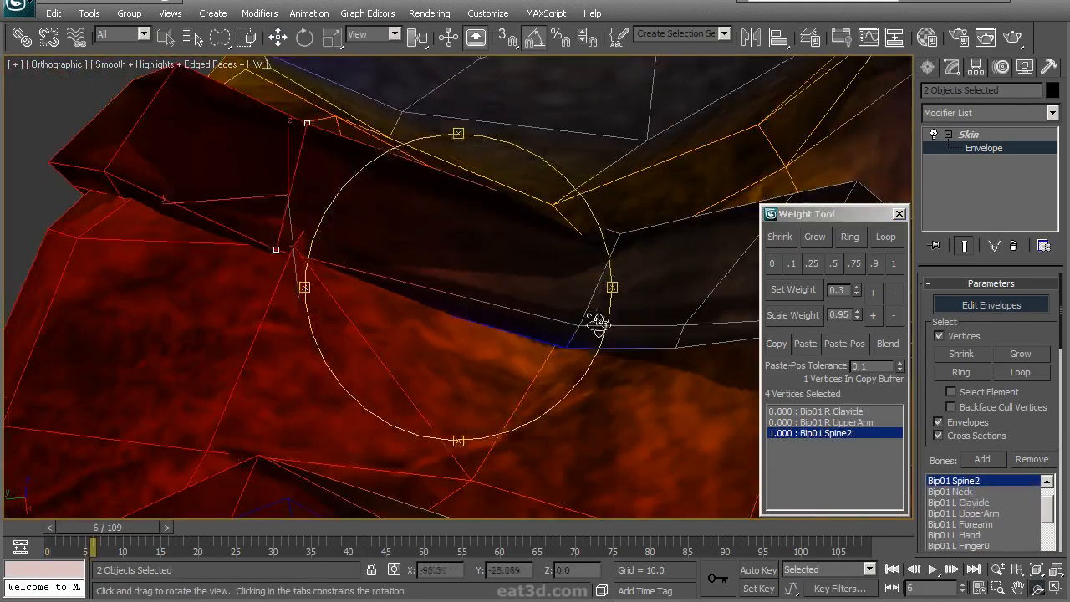
right_click(582, 326)
left_click(582, 326)
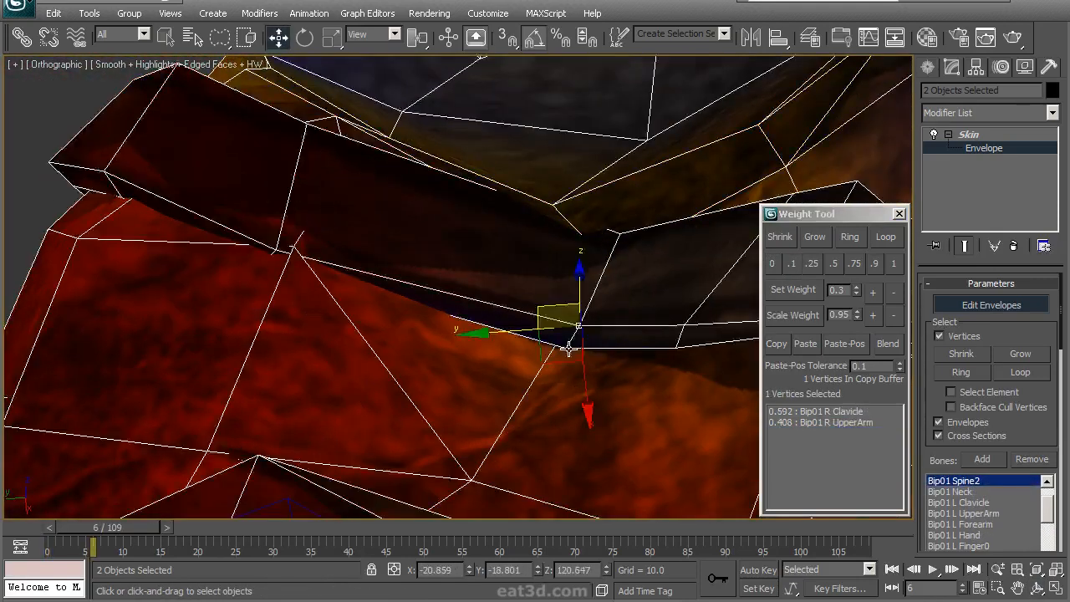
left_click(893, 263)
middle_click_drag(502, 251, 533, 186, "alt")
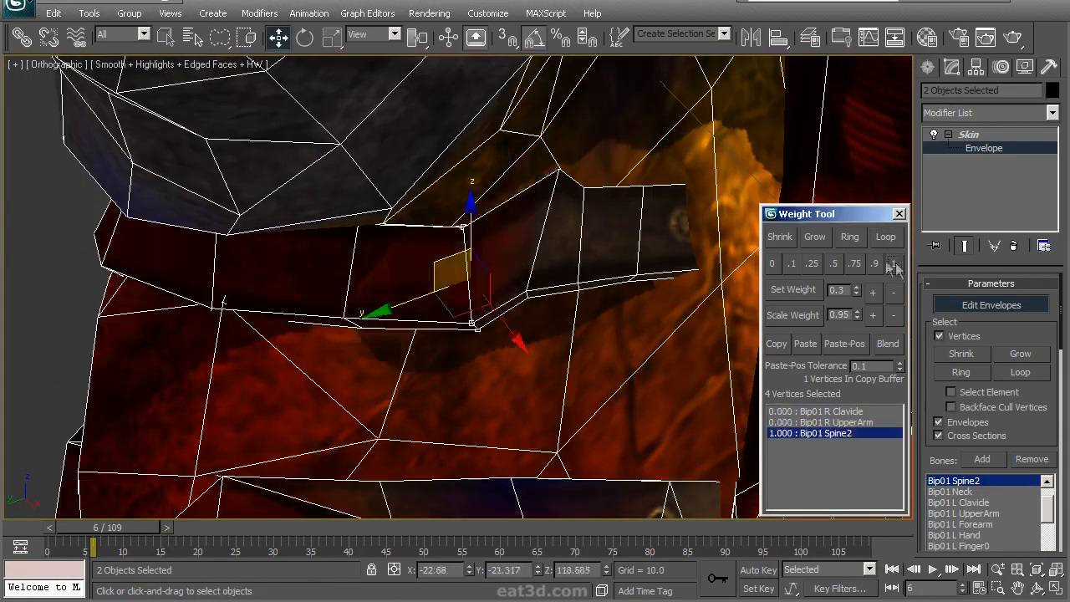
Select the following vertex loops of the armpit strap towards the sword and set their Bip01 Spine2 weight to 1
middle_click_drag(502, 251, 559, 196, "alt")
left_click(575, 182)
left_click_drag(513, 274, 551, 312, "ctrl")
left_click(893, 268)
scroll(602, 259, "down", 2)
middle_click_drag(602, 259, 492, 266, "alt")
left_click(440, 304)
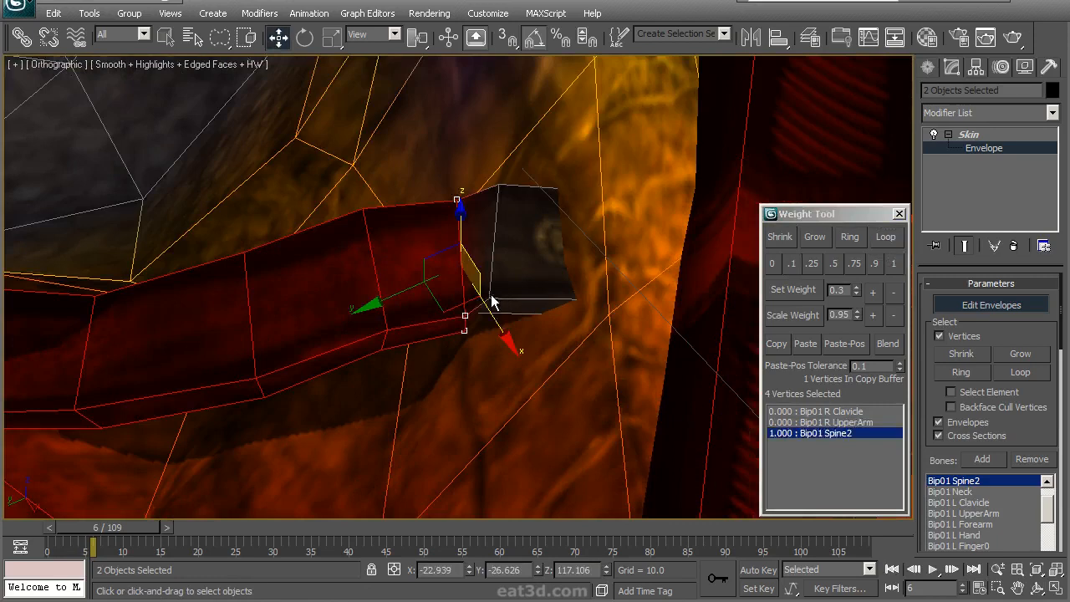
Select the strap's end loop where it passes behind the sword, including hidden vertices, and set its Bip01 Spine2 weight to 1
left_click(504, 308)
left_click_drag(491, 298, 502, 185)
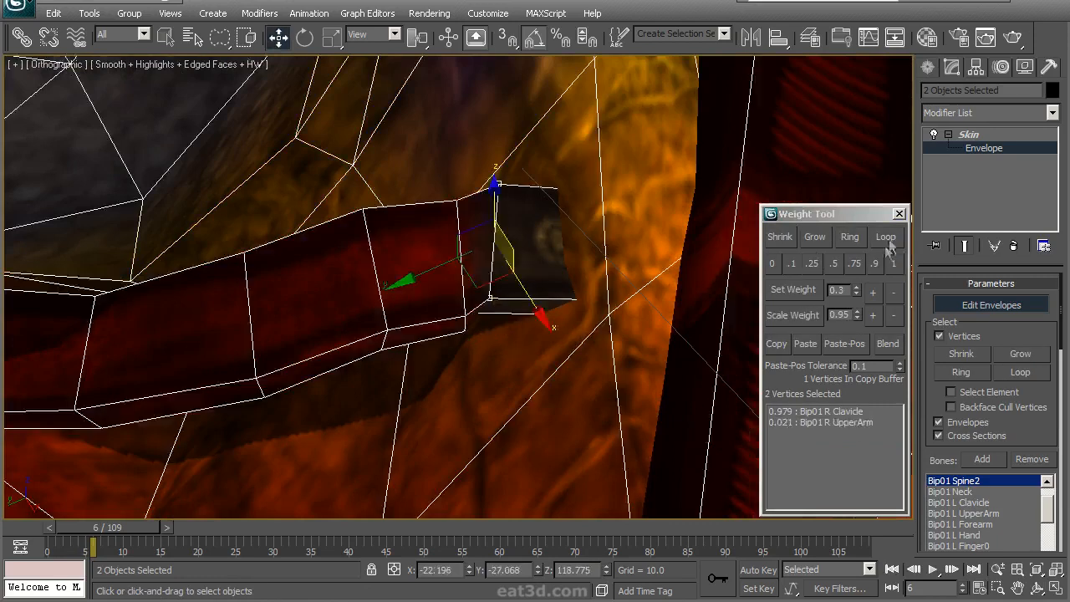
left_click_drag(481, 265, 457, 209)
key("F3")
right_click(458, 206)
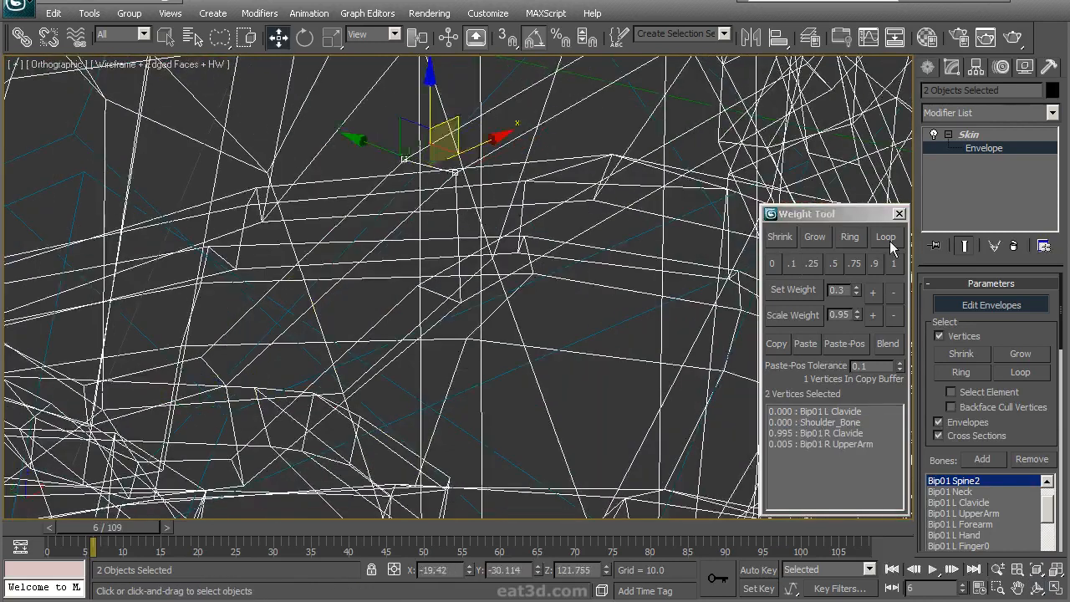
middle_click_drag(561, 288, 400, 306)
key("ctrl+r")
key("F3")
Return to frame 0 and set the Bip01 Spine2 weight to 1 on the vertex pairs along the lower chest strap's upper edge
mouse_move(399, 306)
left_mouse_down()
mouse_move(444, 282)
mouse_move(394, 285)
mouse_move(459, 330)
mouse_move(459, 254)
mouse_move(393, 396)
left_mouse_up()
left_click_drag(409, 359, 106, 535)
middle_click_drag(368, 351, 468, 335, "alt")
scroll(435, 334, "up", 3)
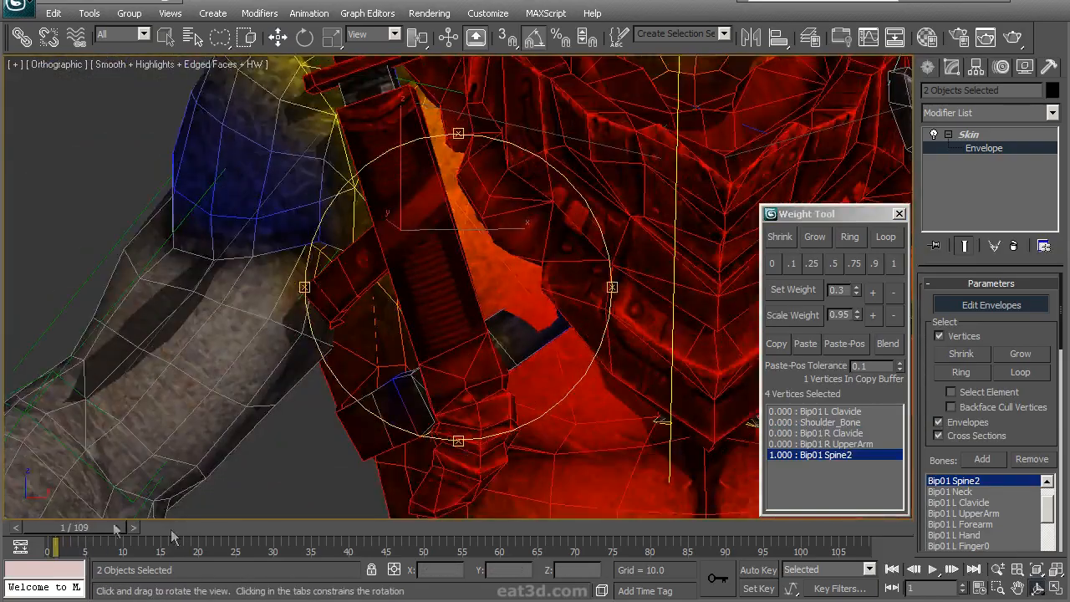
left_click_drag(109, 532, 96, 532)
left_click_drag(397, 351, 542, 279)
scroll(390, 295, "up", 4)
middle_click_drag(390, 295, 426, 316)
key("w")
left_click(400, 270)
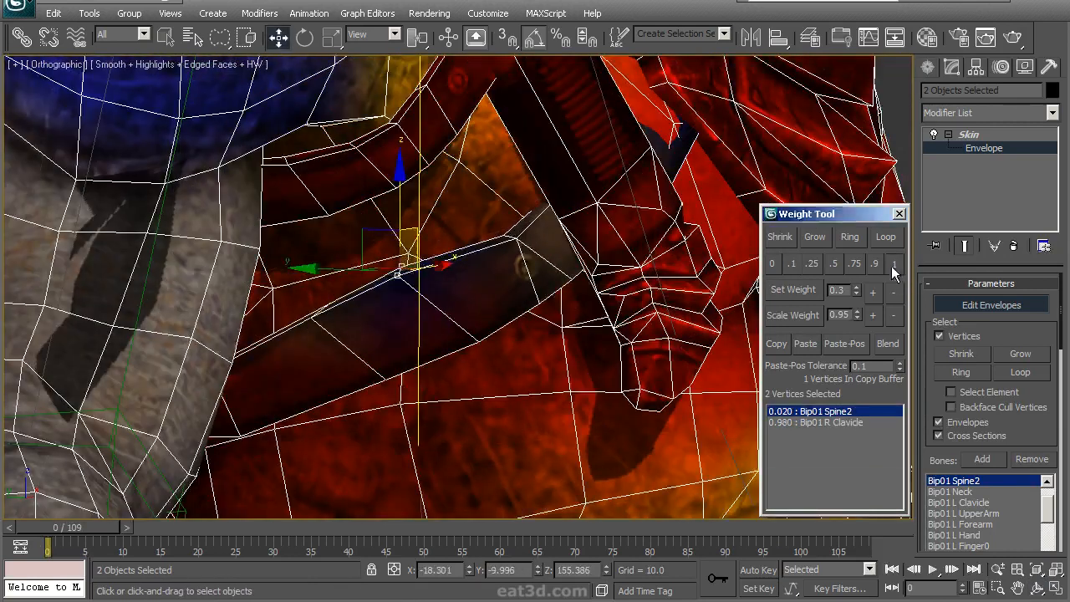
left_click(317, 318)
left_click(331, 307, "ctrl")
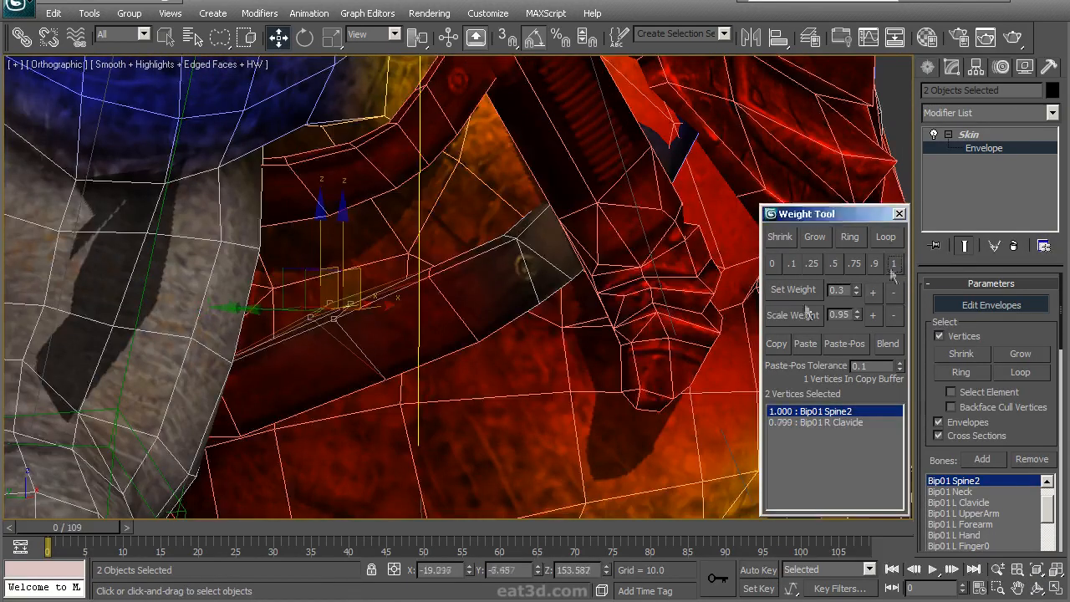
left_click(896, 265)
Set the Bip01 Spine2 weight to 1 on the lower strap's vertices around the rivet, including the stray upper-edge vertex
scroll(460, 325, "down", 2)
middle_click_drag(459, 325, 456, 329)
key("ctrl+r")
left_click_drag(494, 299, 401, 292)
scroll(401, 292, "up", 4)
middle_click_drag(556, 254, 499, 273)
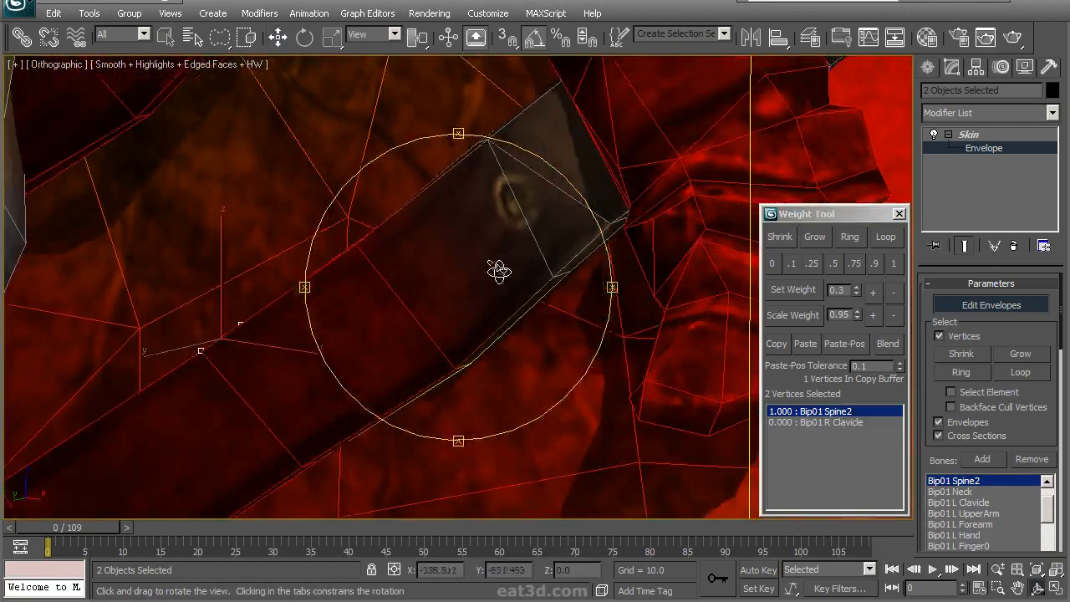
key("w")
left_click(554, 268, "ctrl")
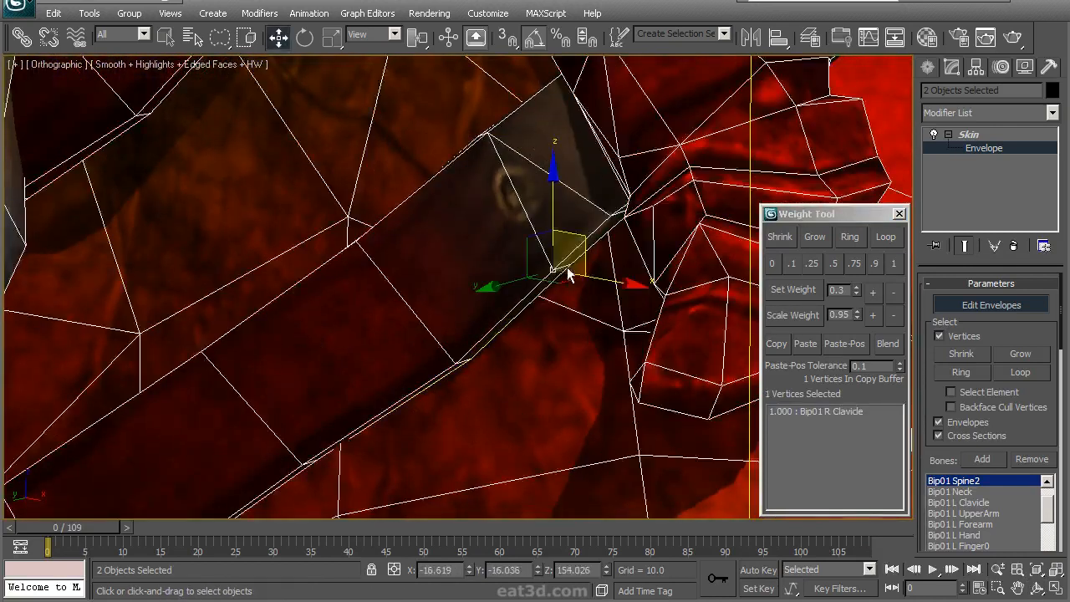
left_click(892, 264)
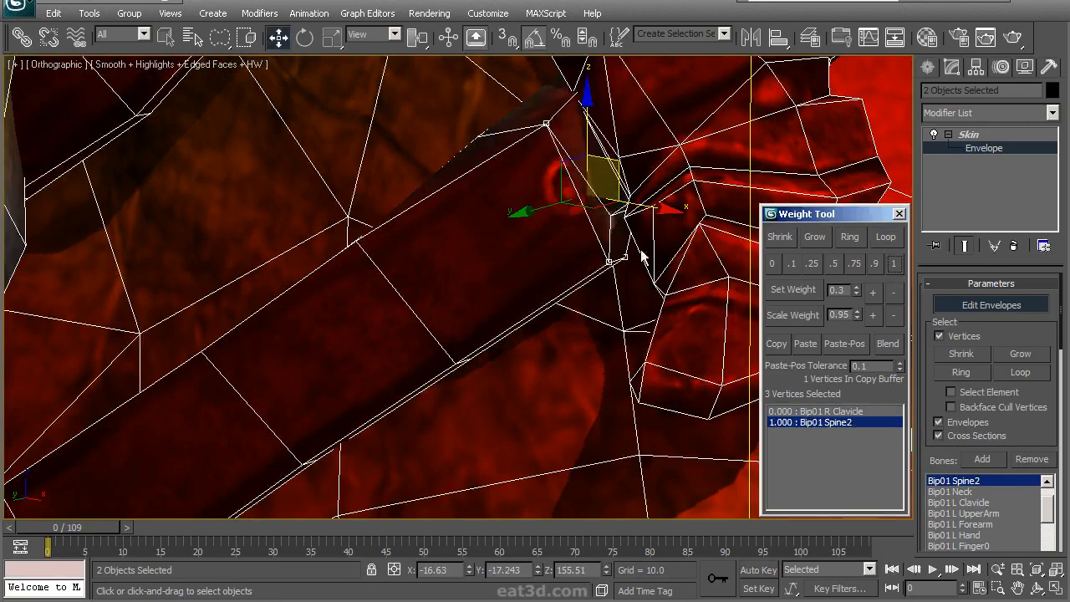
left_click(480, 138)
left_click(892, 264)
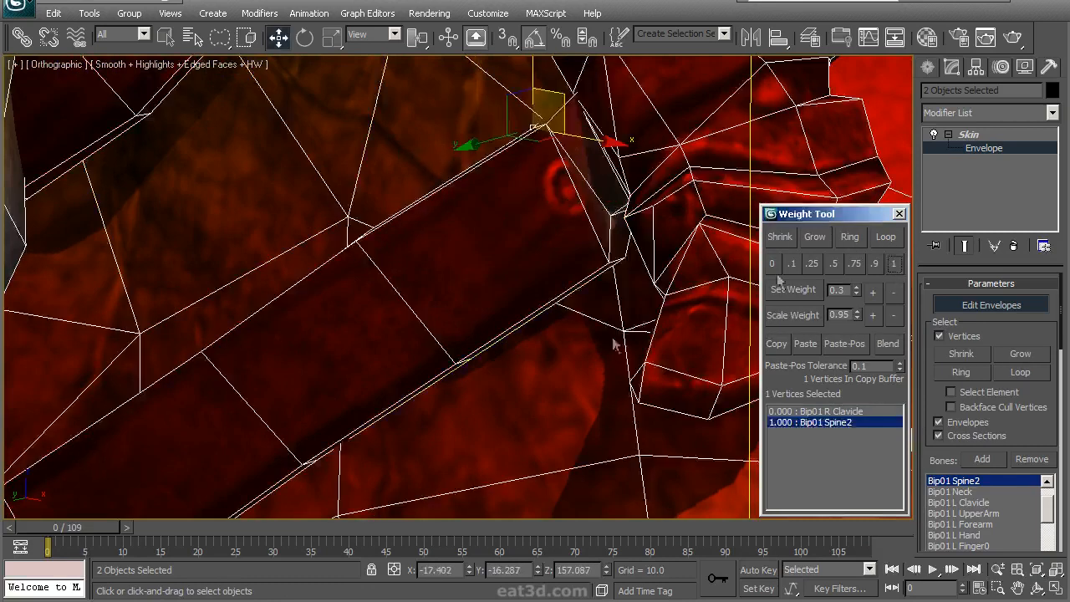
Set the Bip01 Spine2 weight to 1 on the lower strap's bottom-edge pair and its remaining end vertices behind the sword
left_click(454, 364)
left_click(470, 360, "ctrl")
left_click(893, 269)
middle_click_drag(549, 291, 495, 277, "alt")
left_click(555, 224)
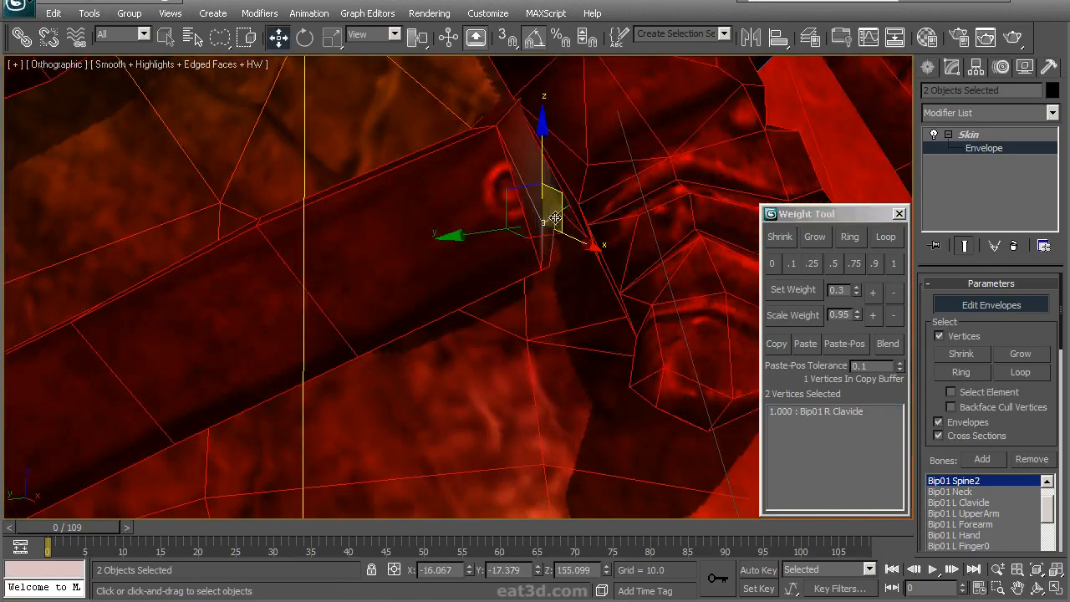
left_click(893, 264)
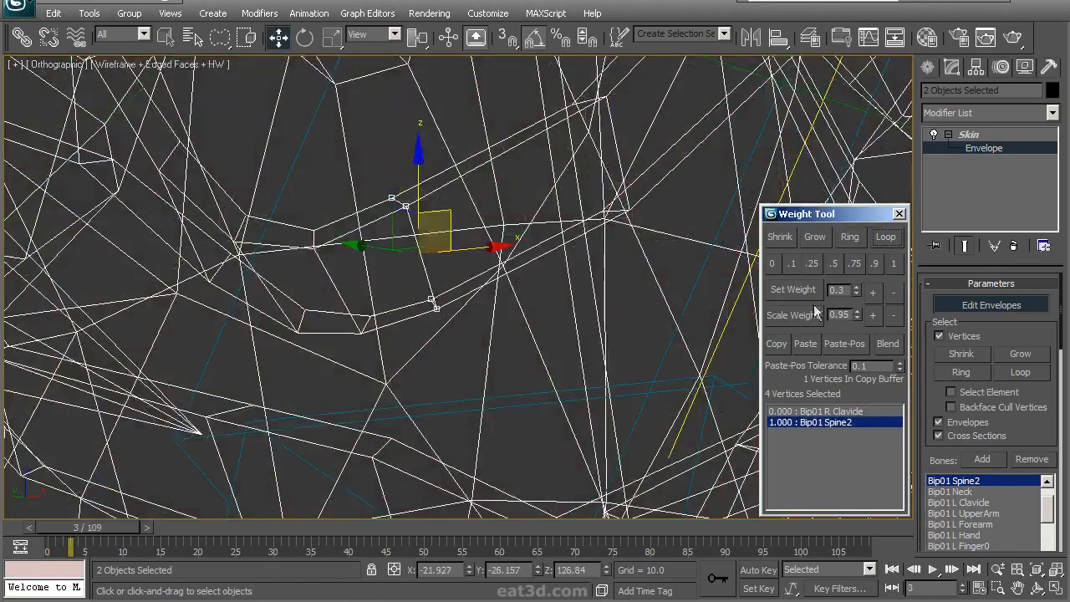
Paste the buffered weights onto the armpit strap's vertex loop and, at frame 5, copy the weights of the skin vertex below the strap
left_click(804, 343)
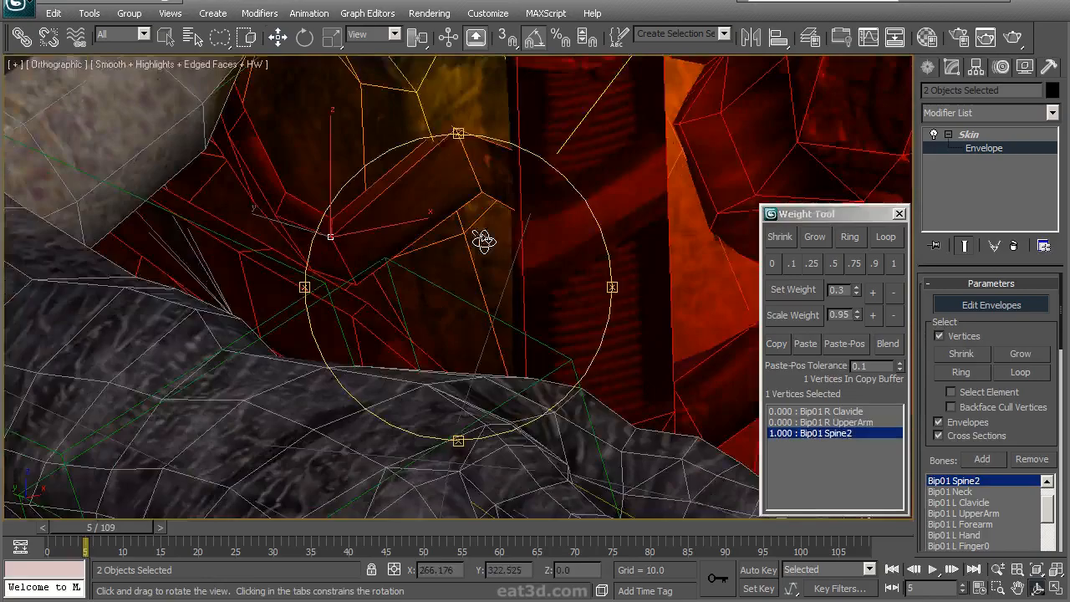
mouse_move(483, 241)
left_mouse_down()
mouse_move(468, 241)
mouse_move(480, 248)
mouse_move(468, 265)
left_mouse_up()
key("F3")
key("w")
left_click(435, 275)
key("F3")
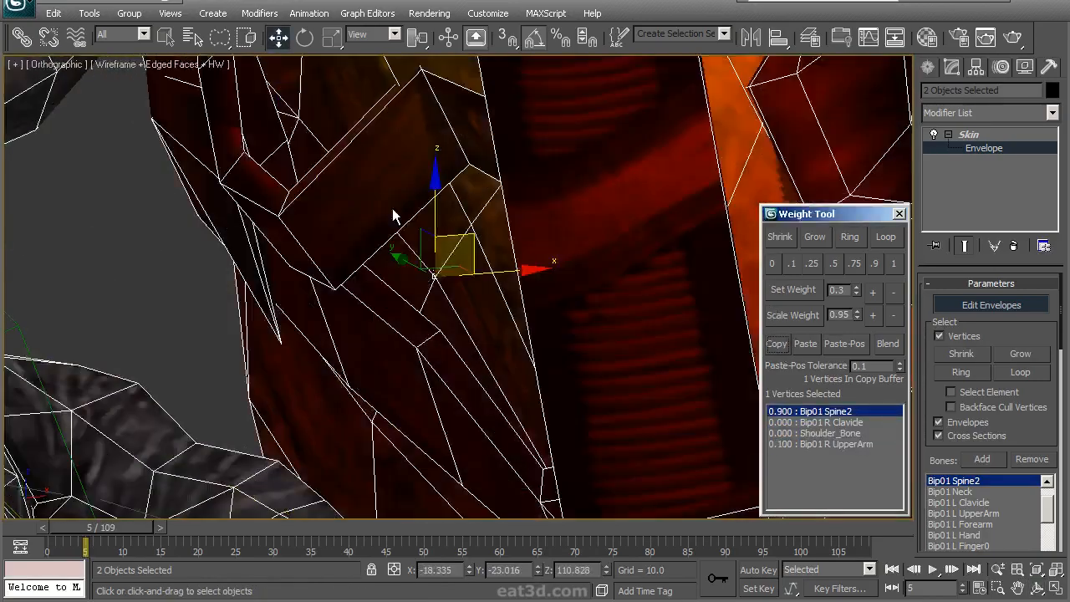
Try pasting the copied skin weights onto the complete vertex loop at the bend of the armpit strap
left_click(335, 289)
left_click(278, 217, "ctrl")
key("ctrl+r")
left_click_drag(354, 240, 426, 242)
key("w")
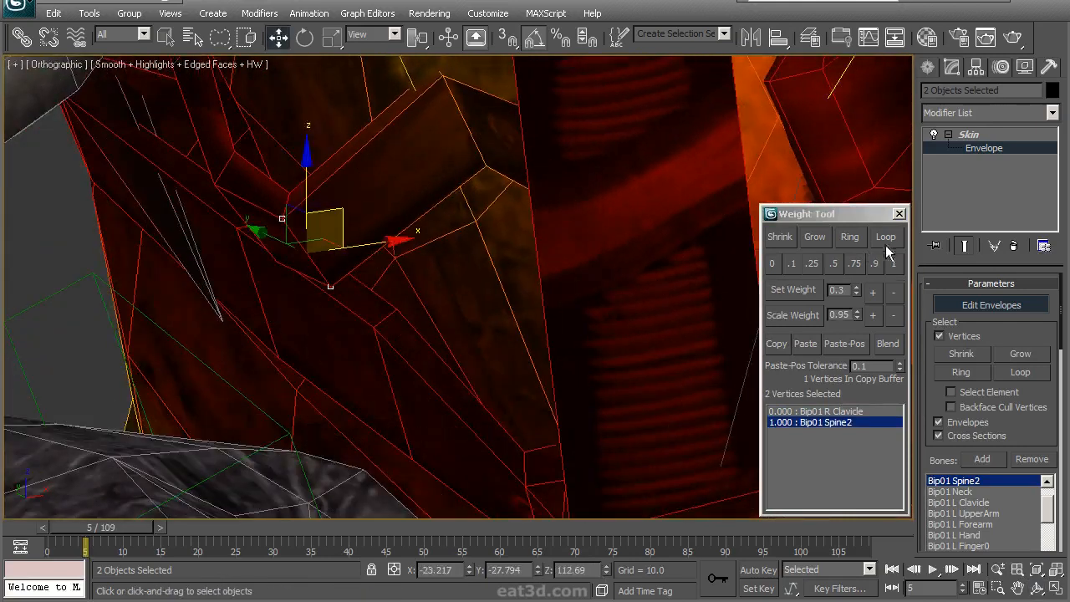
left_click(886, 244)
key("ctrl+r")
left_click_drag(510, 234, 539, 281)
left_click(810, 341)
left_click_drag(472, 251, 533, 311)
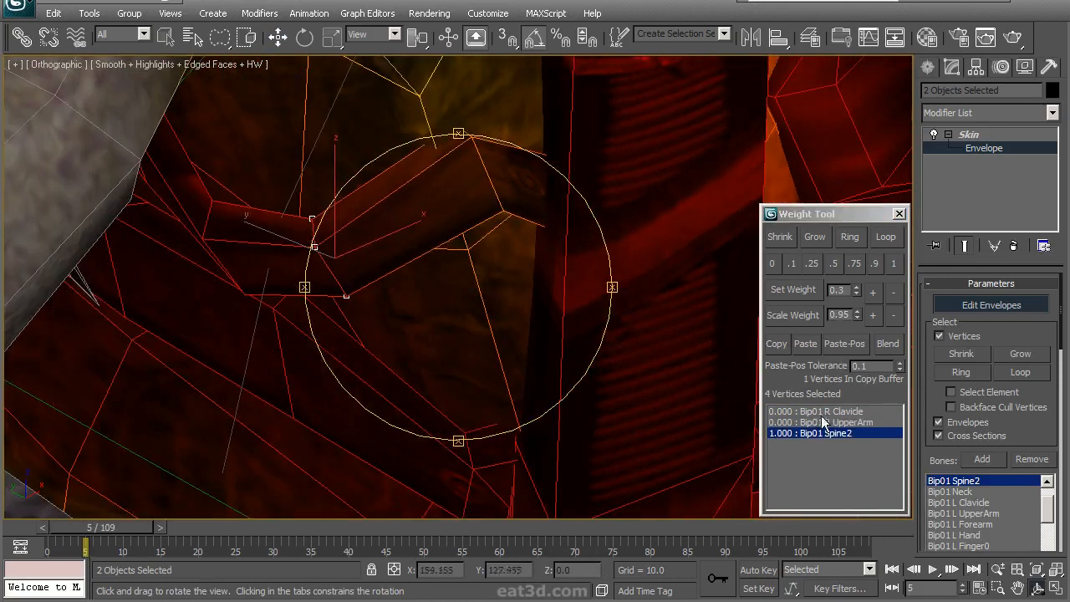
Copy the weights of the skin vertex just under the strap's front section and paste them onto the strap's bend loop
key("w")
left_click(470, 248)
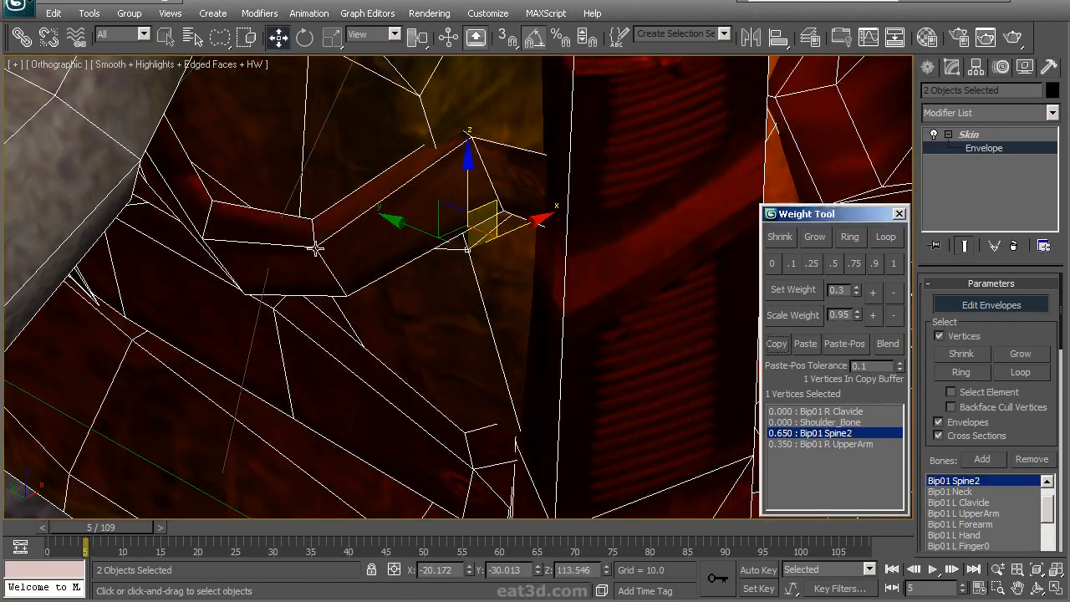
left_click(885, 236)
left_click(806, 344)
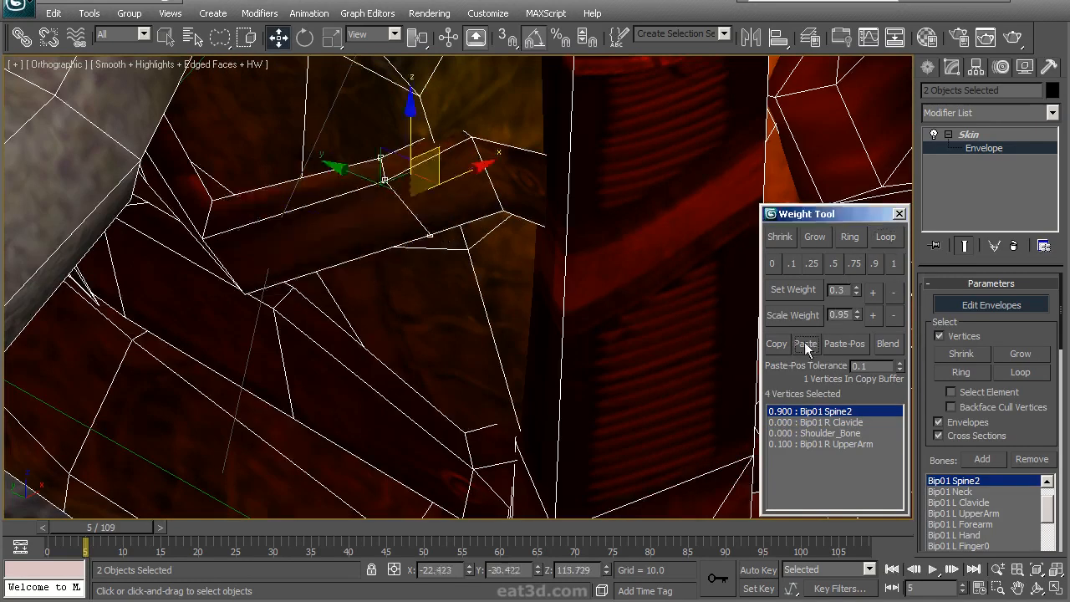
Select the next vertex loop back along the armpit strap and set its Bip01 R UpperArm weight to 0.3
key("ctrl+r")
left_click_drag(457, 199, 354, 222)
key("w")
left_click(251, 209)
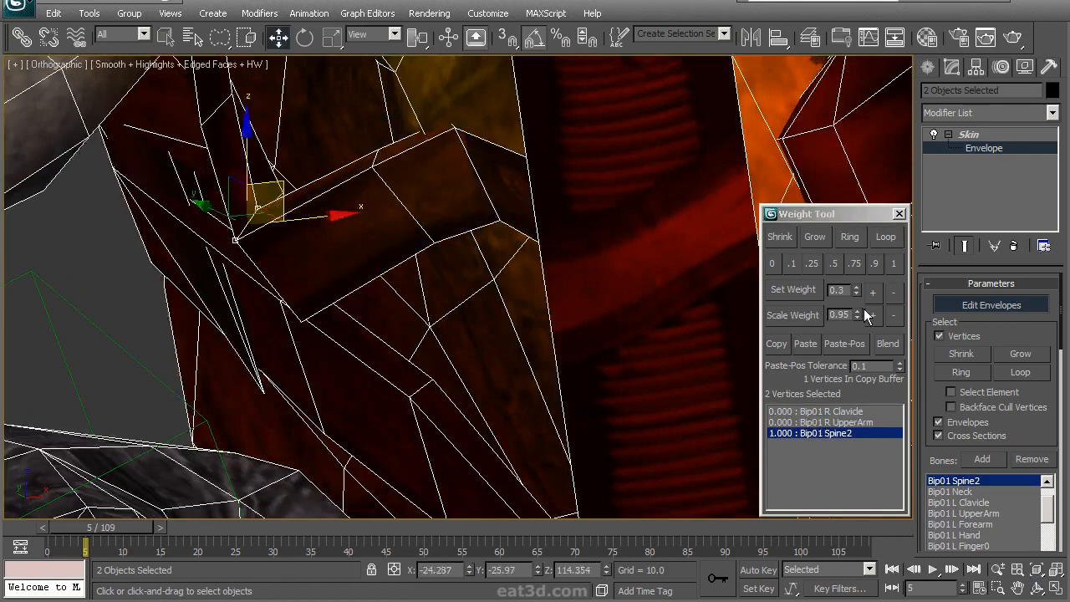
key("ctrl+r")
left_click_drag(530, 239, 757, 387)
left_click(815, 422)
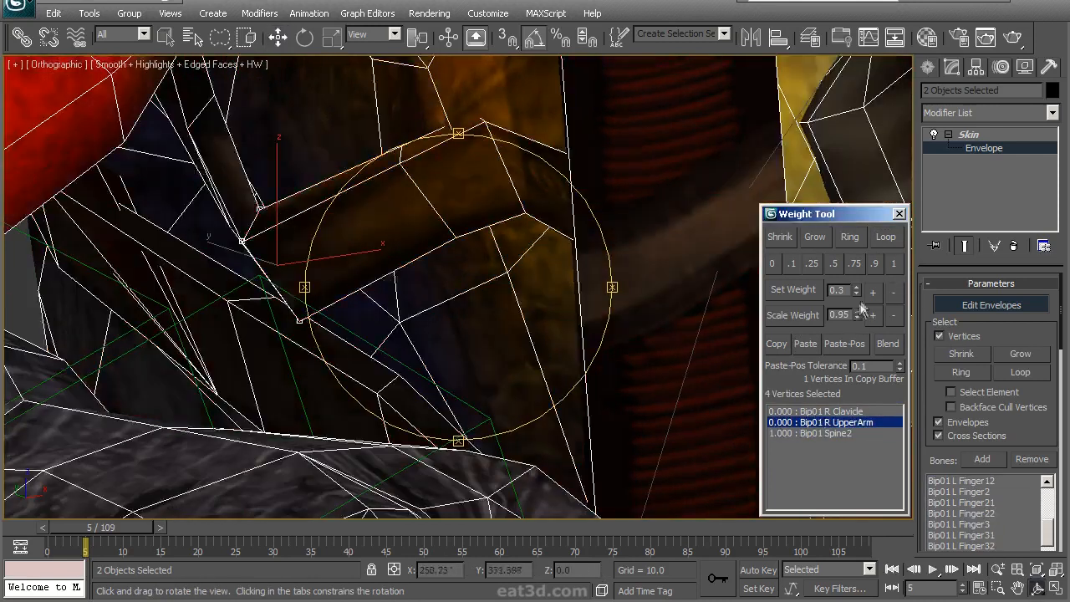
left_click_drag(509, 249, 533, 282)
right_click(535, 282)
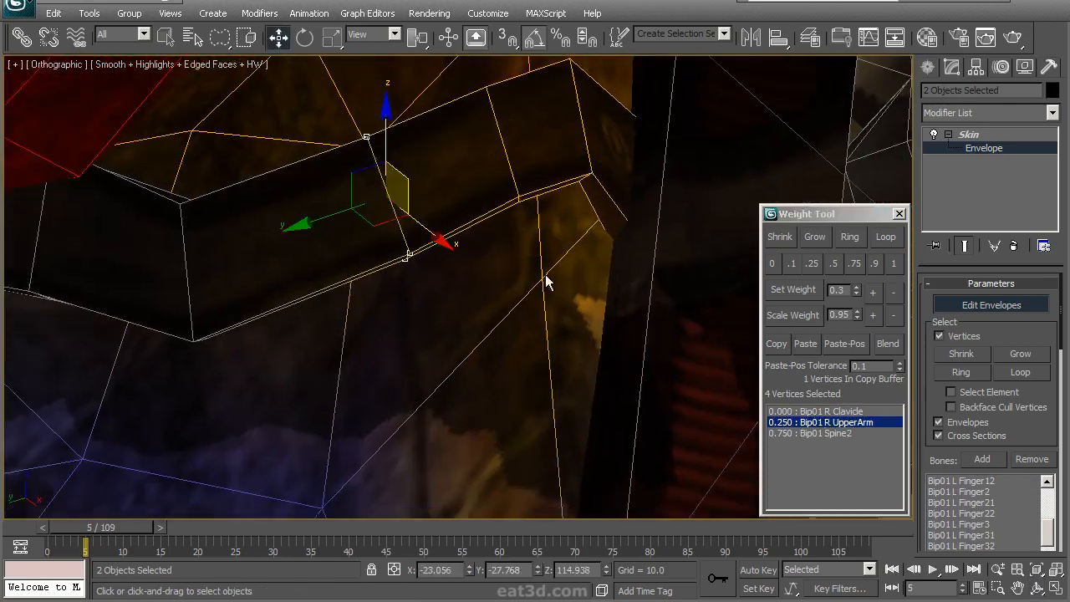
key("ctrl+r")
left_click_drag(468, 243, 500, 274)
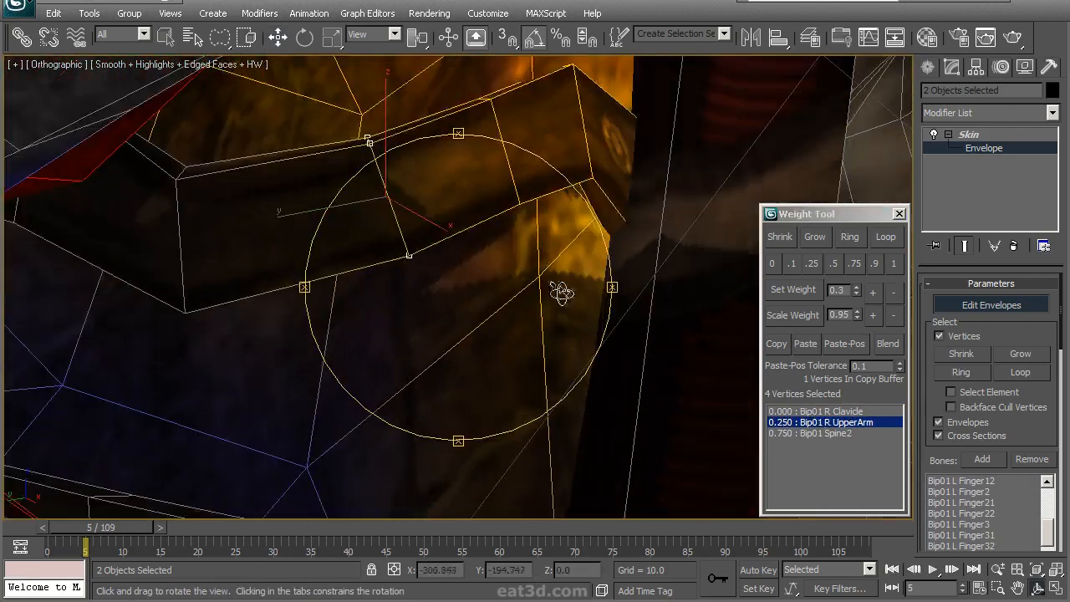
left_click(873, 291)
Play through the arm animation between frames 0 and 32 and examine how the armpit strap deforms around the shoulder
left_click_drag(533, 243, 504, 256)
scroll(511, 194, "up", 2)
scroll(509, 444, "down", 5)
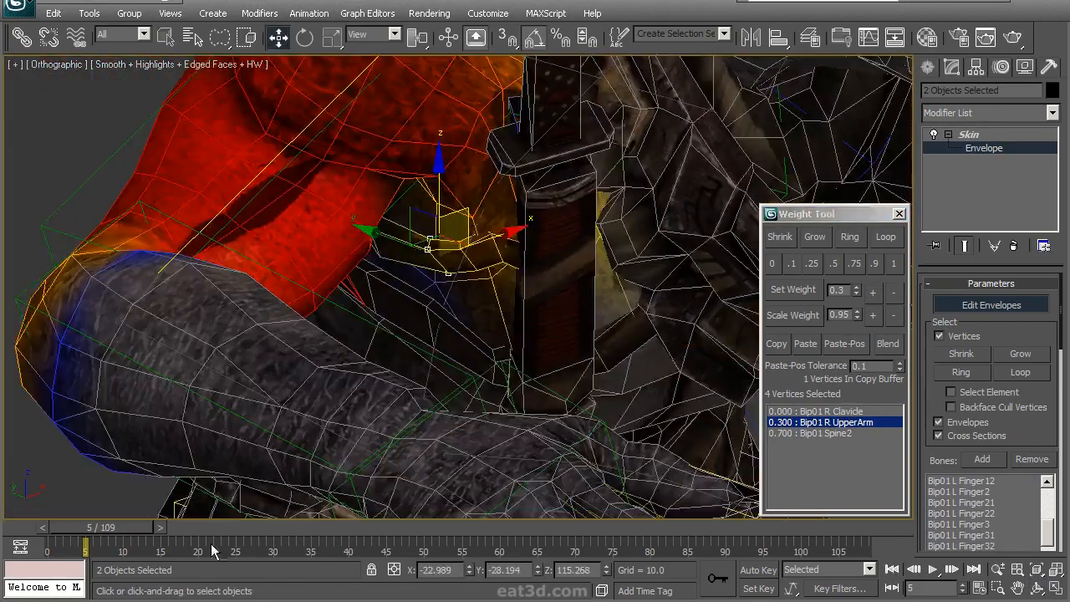
left_click_drag(98, 539, 52, 541)
middle_click_drag(527, 259, 489, 527)
scroll(501, 476, "down", 5)
key("ctrl+r")
left_click_drag(546, 382, 285, 457)
left_click_drag(103, 539, 153, 538)
left_click_drag(402, 446, 470, 332)
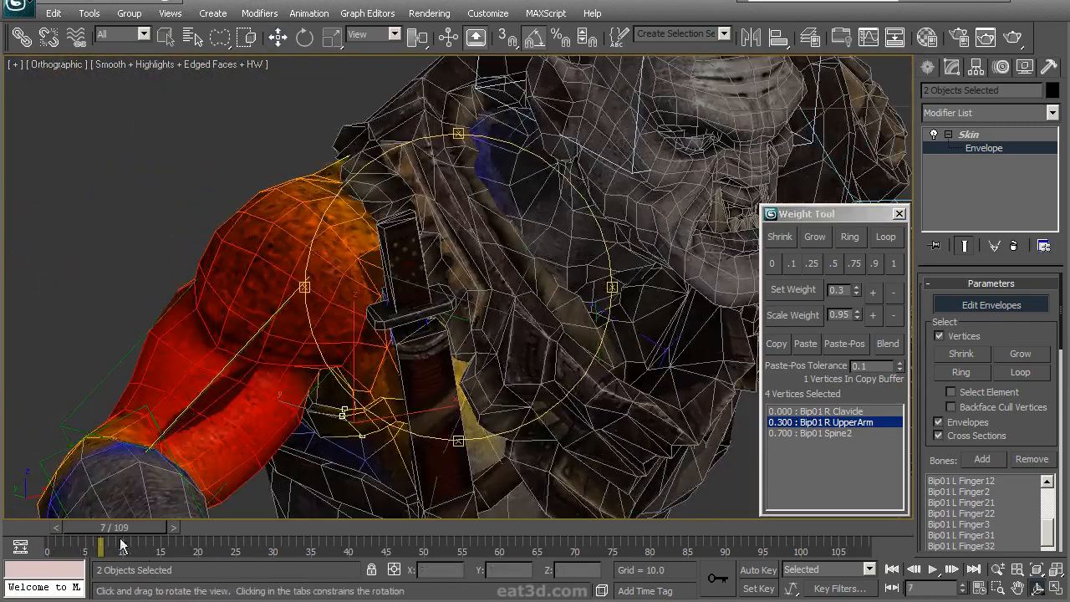
left_click_drag(133, 533, 313, 568)
left_click_drag(397, 360, 393, 467)
scroll(372, 368, "down", 3)
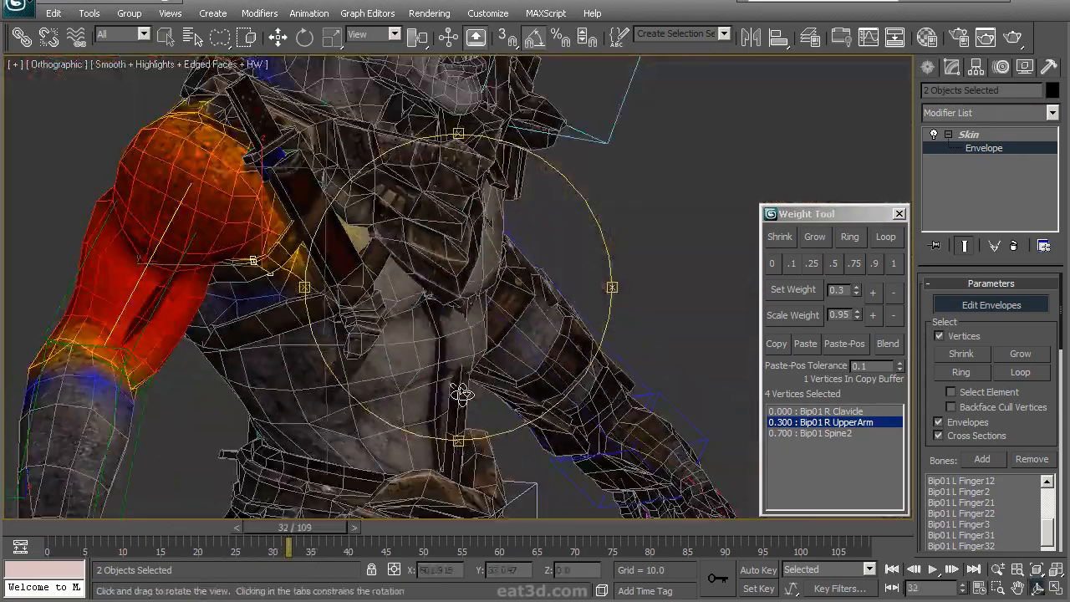
key("comma")
key("comma")
left_click_drag(460, 394, 450, 361)
key("comma")
key("comma")
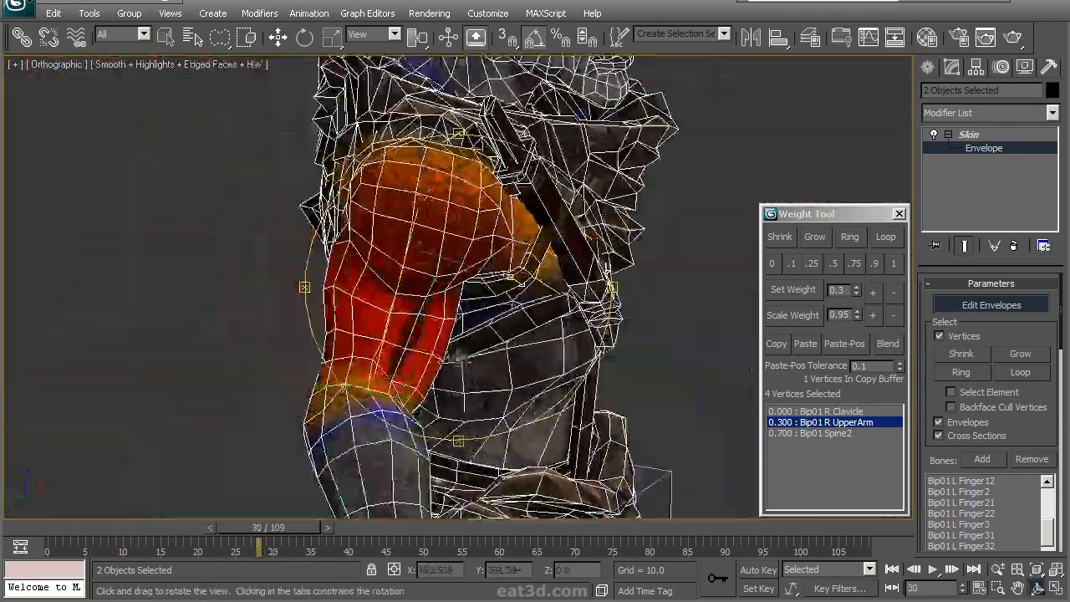
At frame 28, select the armpit strap's vertex loop beside the sword and set its Bip01 Spine2 weight to 1
scroll(531, 327, "up", 4)
middle_click_drag(531, 327, 382, 354)
scroll(382, 354, "up", 6)
key("w")
left_click(304, 324)
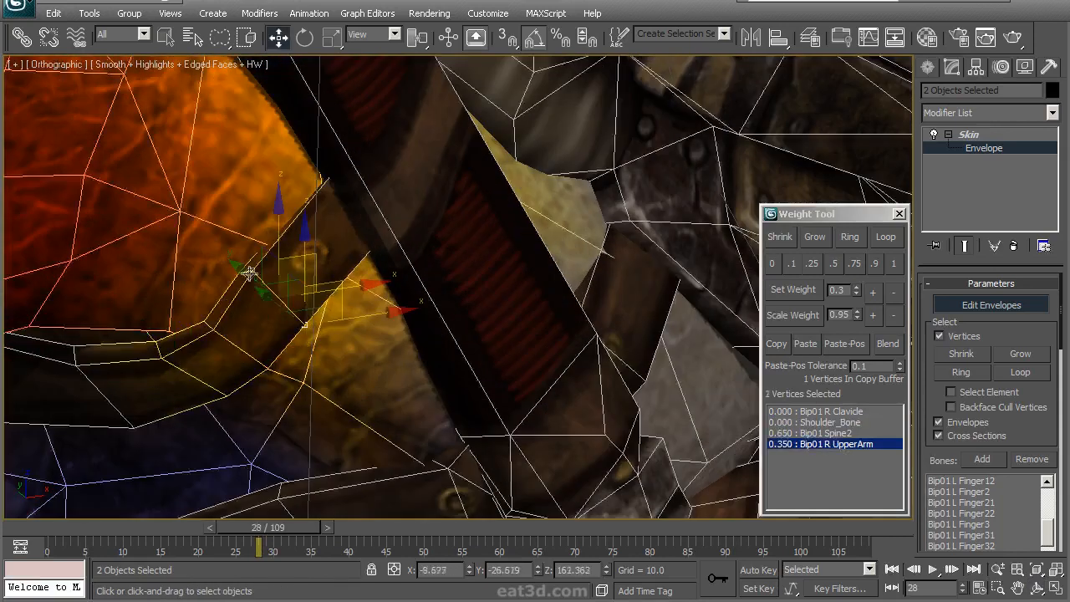
left_click(886, 238)
left_click(873, 291)
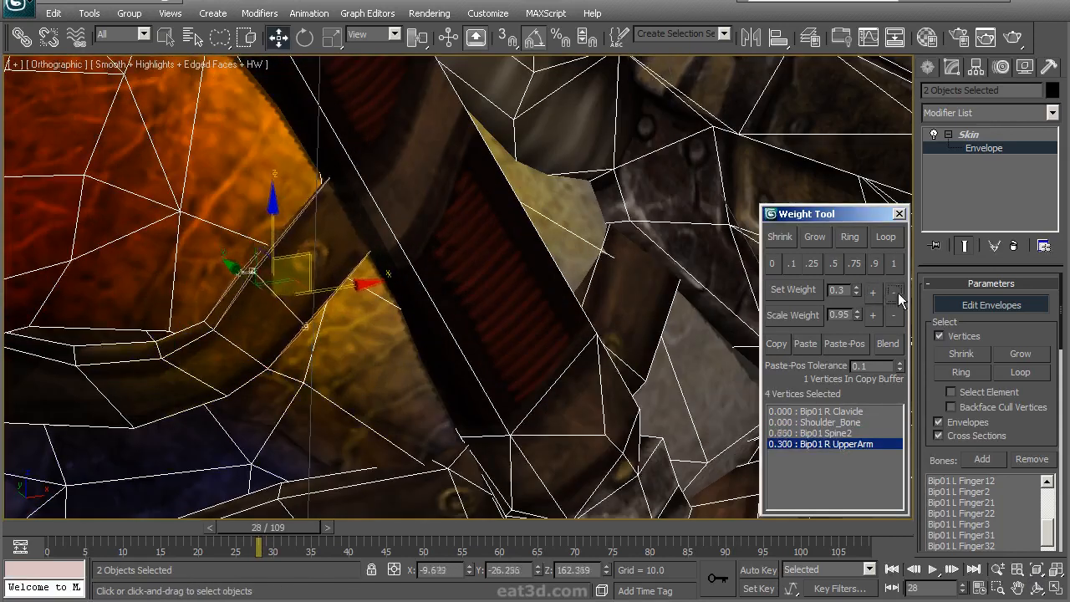
left_click(891, 263)
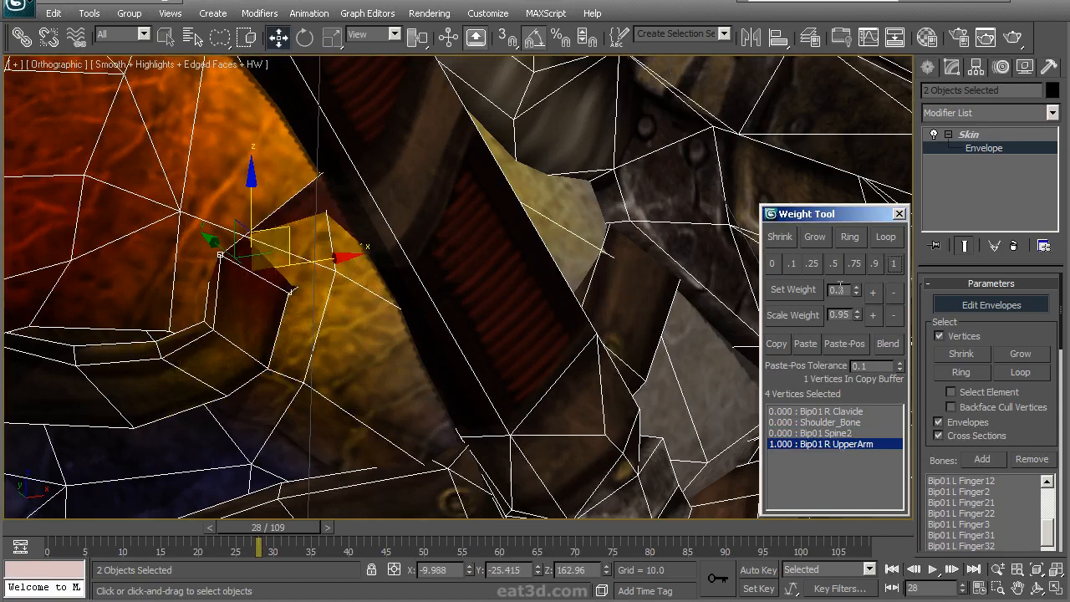
left_click(851, 433)
left_click(892, 264)
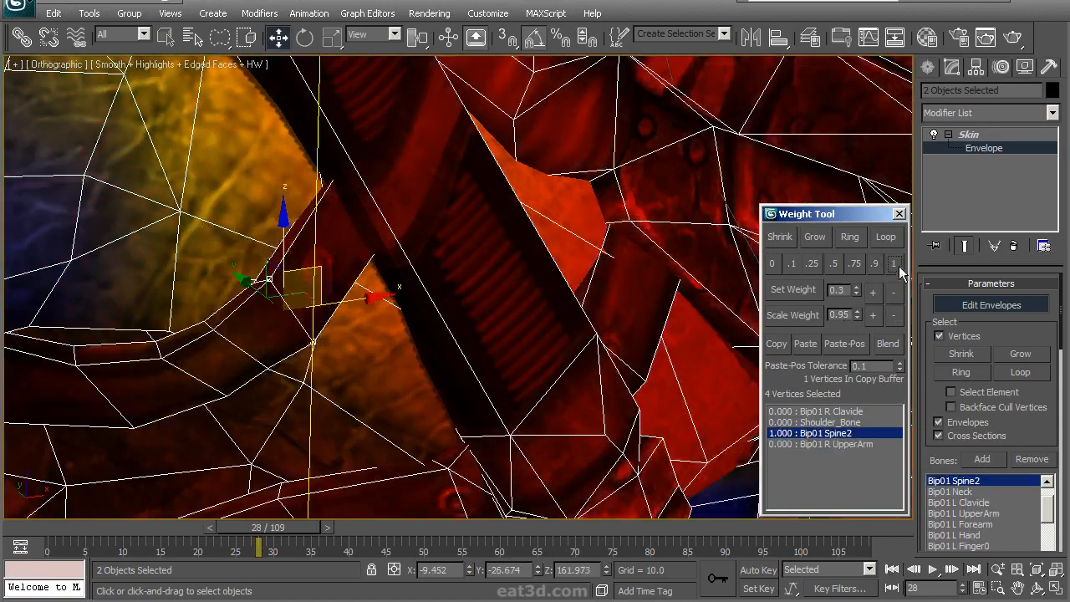
At frame 13, paste the copied vertex weights onto the inner-edge vertices of the armpit strap
middle_click_drag(367, 292, 382, 268)
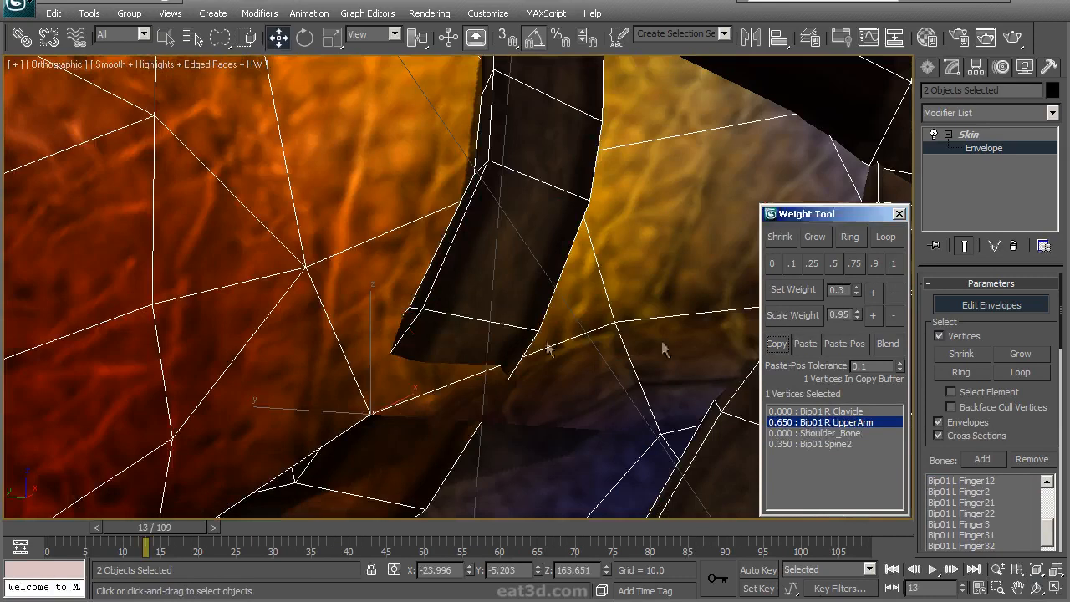
left_click(407, 307)
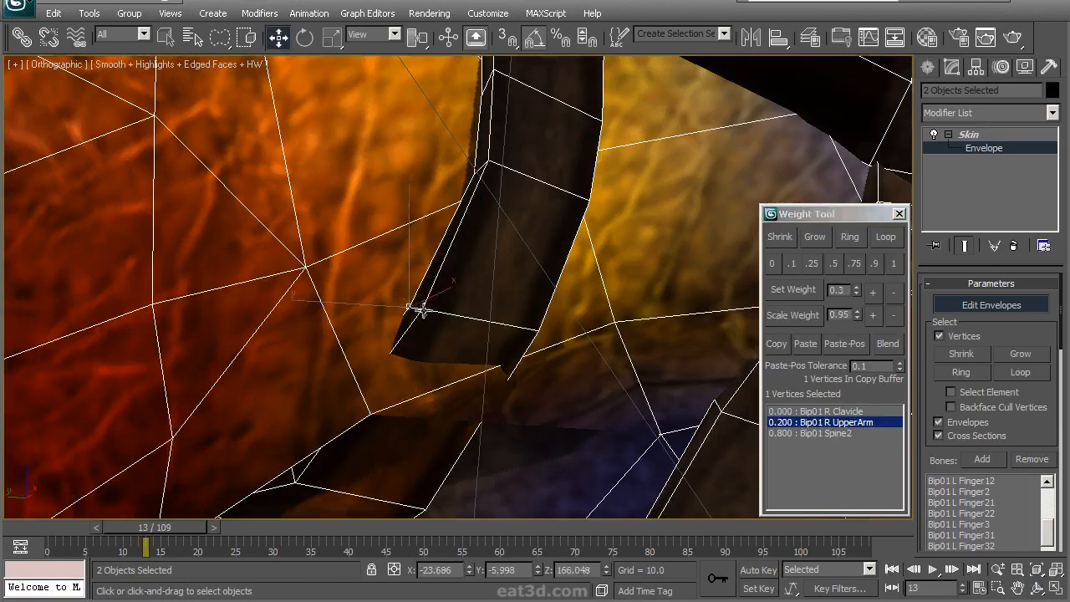
left_click(799, 349)
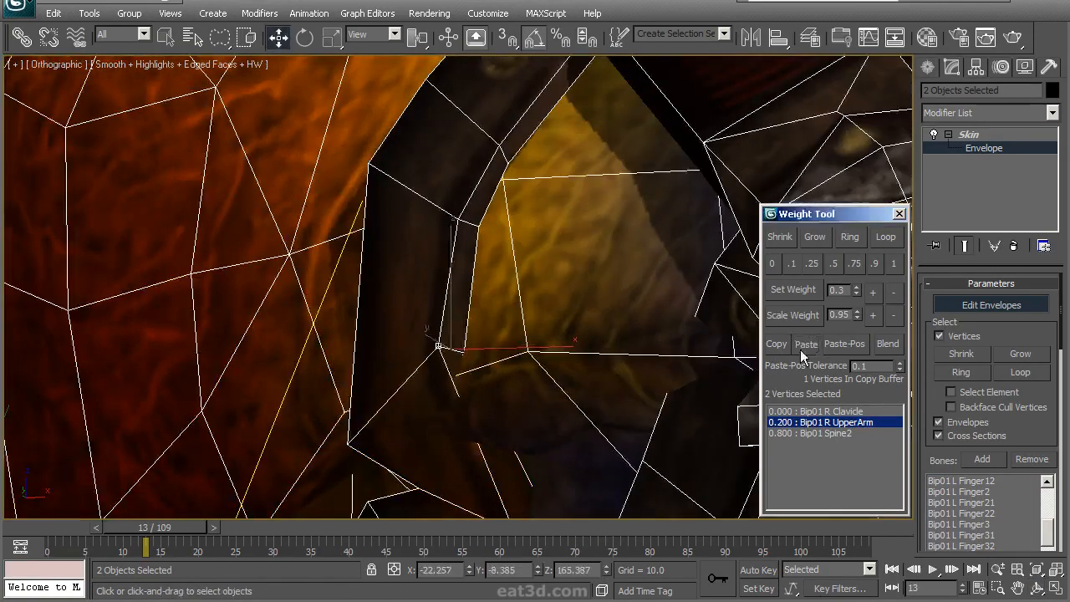
Play through the arm animation between frames 5 and 13 and examine the armpit strap around the shoulder
left_click_drag(457, 343, 407, 320)
left_click_drag(415, 365, 450, 277)
left_click_drag(473, 327, 230, 468)
left_click_drag(143, 530, 105, 531)
middle_click_drag(501, 427, 501, 427, "alt")
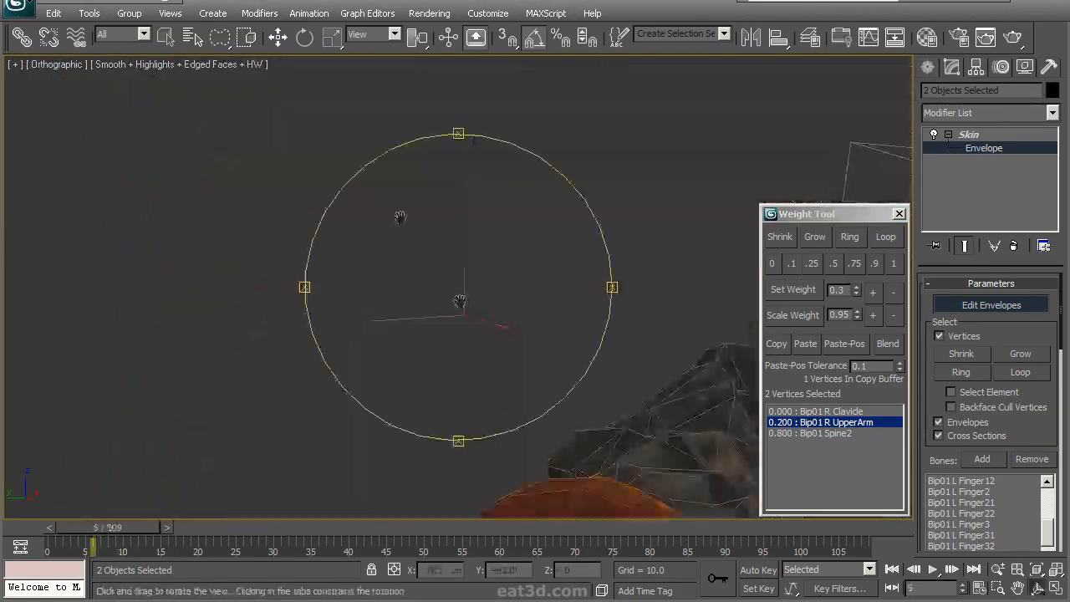
left_click_drag(117, 533, 159, 528)
scroll(452, 251, "up", 4)
At frame 12, select the next vertex loop on the armpit strap and set its Bip01 R UpperArm weight to 0.4
left_click_drag(451, 243, 385, 359)
right_click(385, 360)
left_click(386, 355)
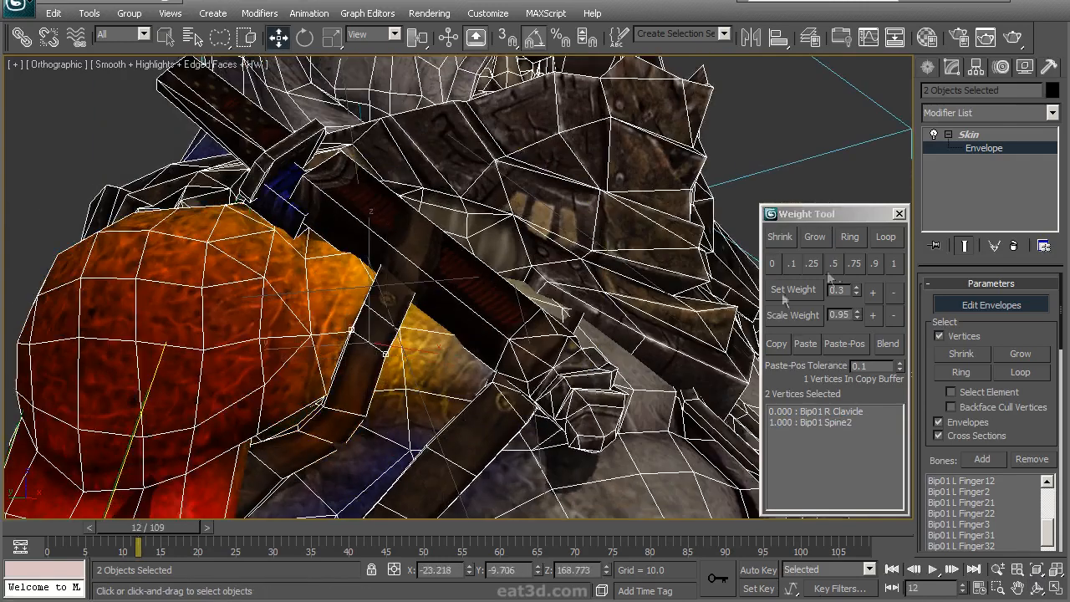
left_click(871, 290)
left_click(871, 290)
left_click(871, 290)
key("ctrl+r")
left_click_drag(451, 307, 382, 328)
left_click(871, 292)
right_click(382, 328)
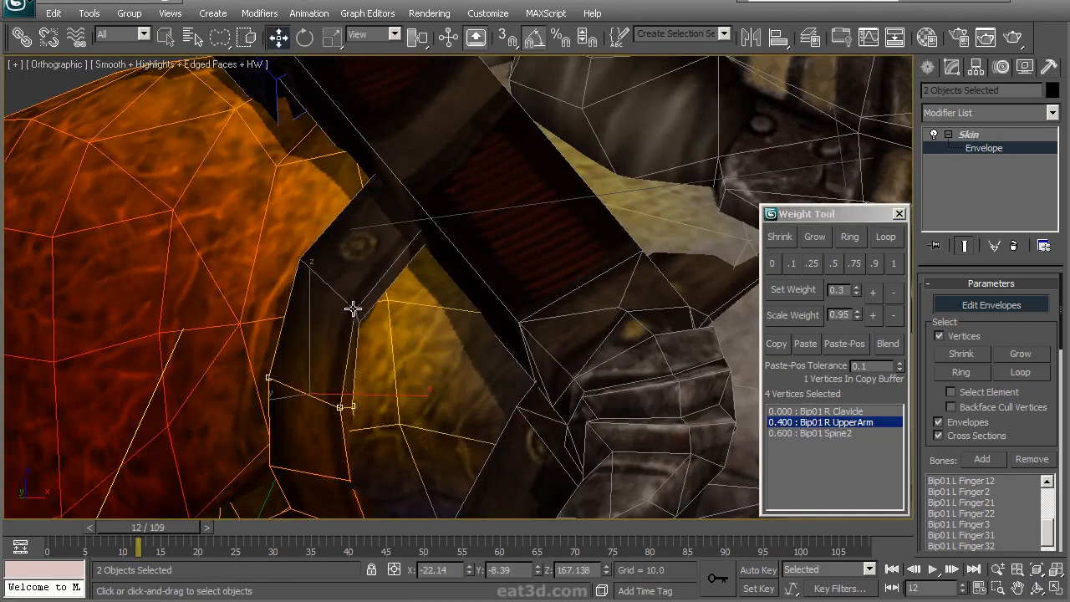
Select the armpit strap's vertex loop below the rivet beside the sword and raise its Bip01 R UpperArm weight
left_click(353, 308)
key("ctrl+r")
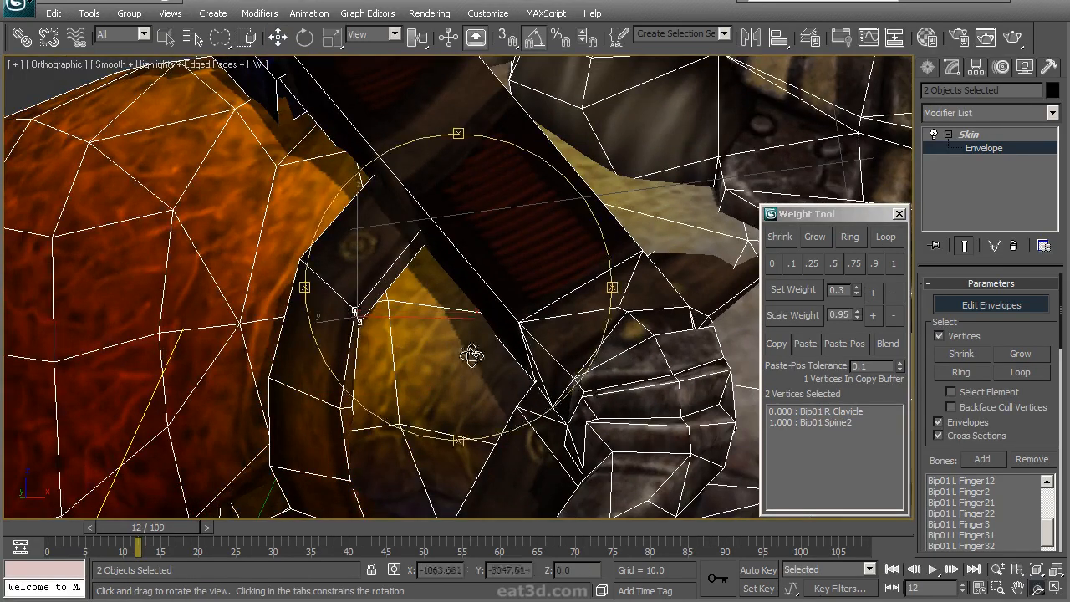
mouse_move(446, 332)
left_mouse_down()
mouse_move(427, 325)
mouse_move(454, 330)
mouse_move(447, 312)
mouse_move(432, 328)
left_mouse_up()
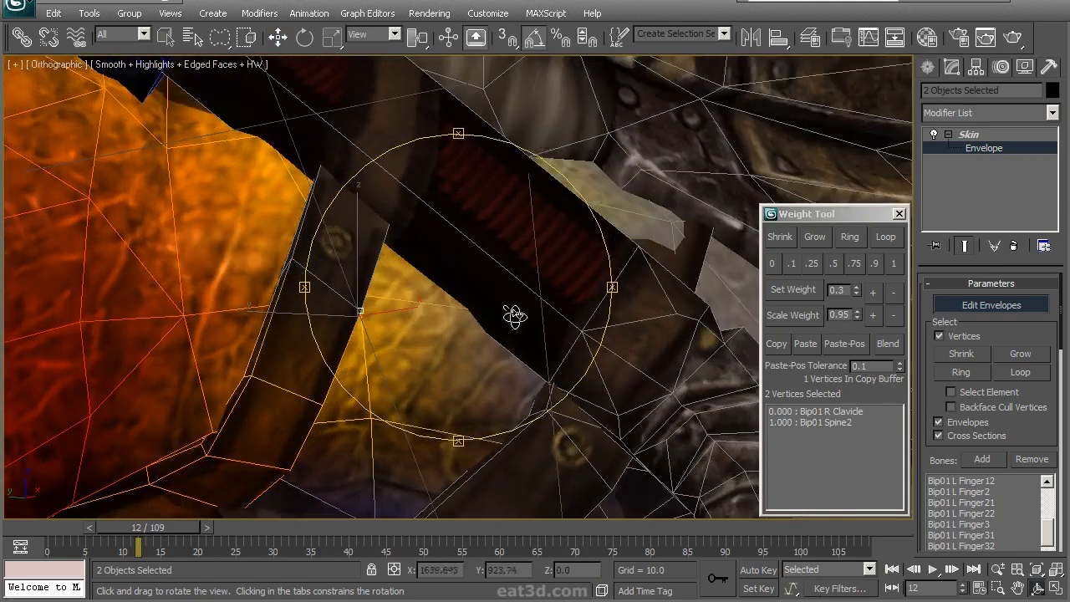
left_click_drag(606, 315, 520, 316)
left_click(886, 243)
left_click_drag(558, 286, 617, 312)
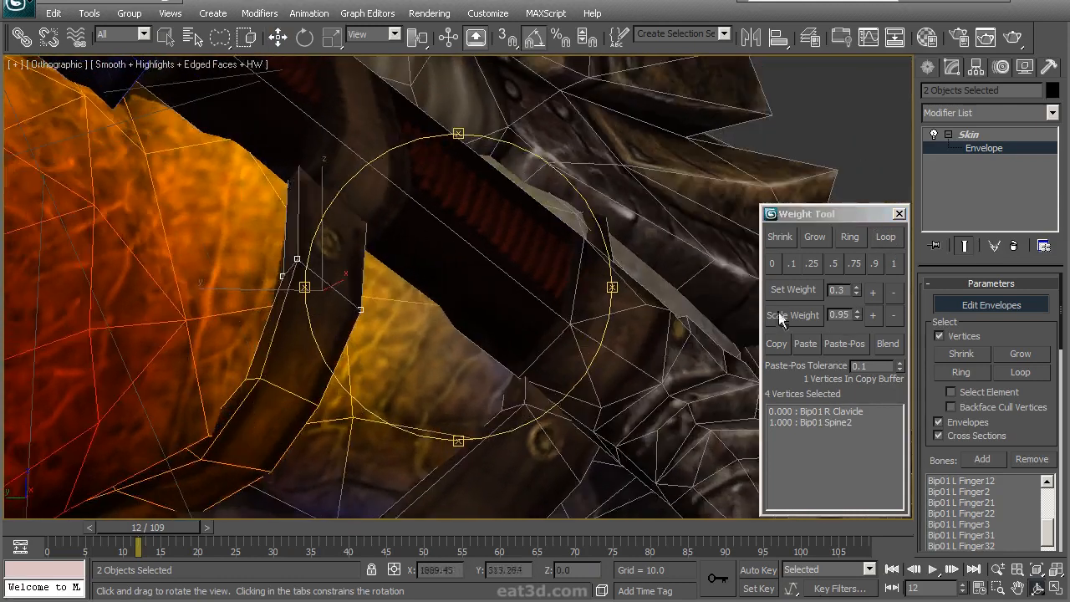
left_click(873, 293)
left_click(872, 293)
left_click(872, 294)
left_click(872, 293)
left_click_drag(491, 318, 466, 333)
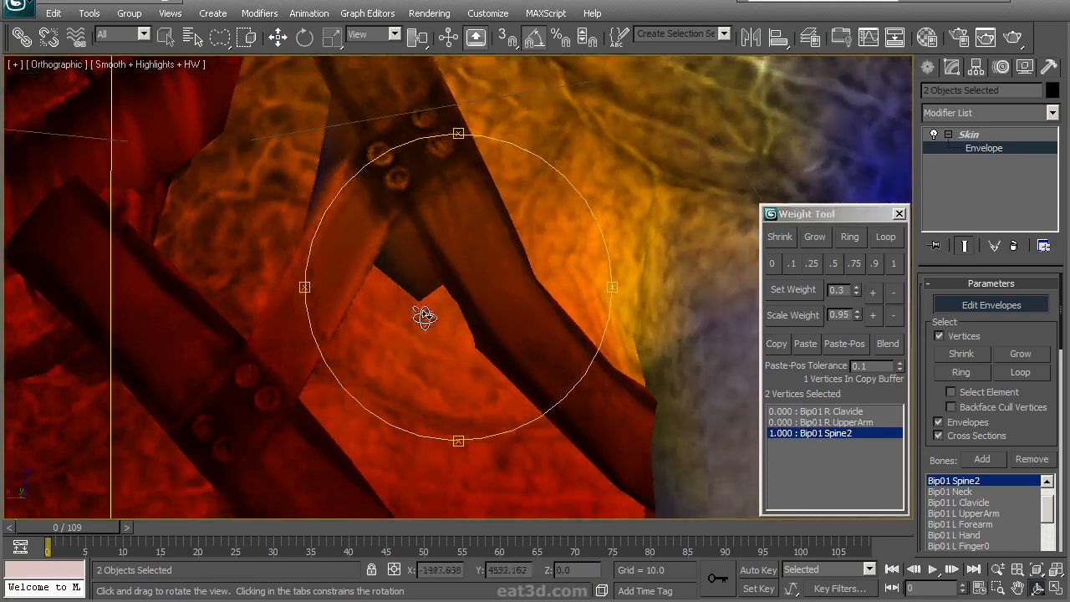
At frame 4, select the strap vertices near the riveted junction and set their Bip01 Spine2 weight to 1
left_click_drag(424, 316, 435, 286)
mouse_move(450, 263)
middle_mouse_down("alt")
mouse_move(465, 361)
mouse_move(491, 301)
mouse_move(481, 173)
middle_mouse_up("alt")
mouse_move(466, 276)
middle_mouse_down("alt")
mouse_move(477, 256)
mouse_move(509, 306)
mouse_move(529, 310)
mouse_move(509, 315)
mouse_move(597, 310)
mouse_move(518, 265)
mouse_move(468, 348)
mouse_move(128, 511)
middle_mouse_up("alt")
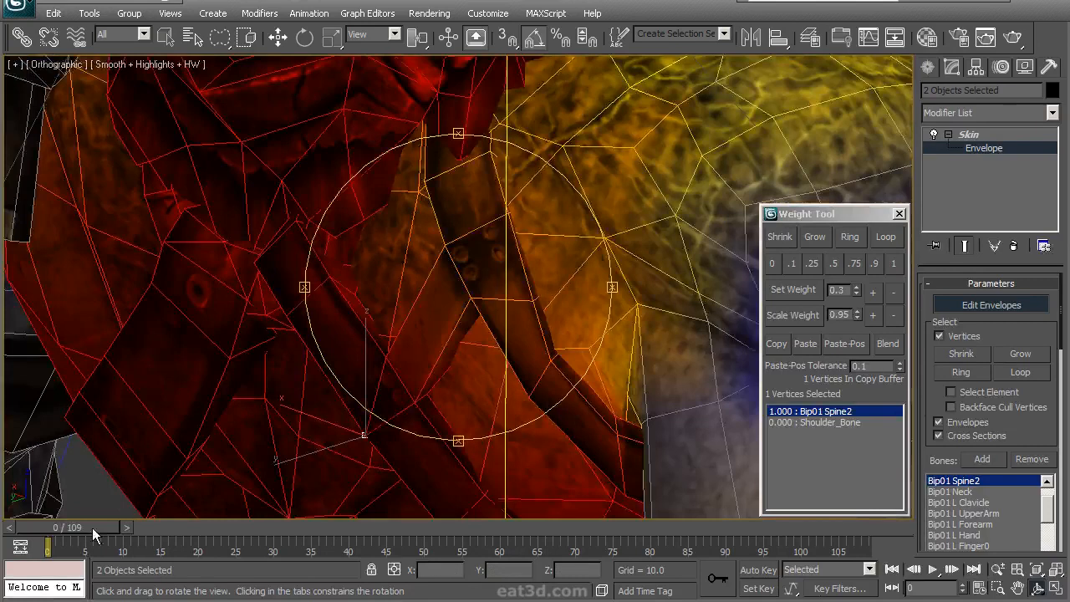
left_click_drag(93, 535, 122, 535)
key("F4")
left_click_drag(512, 370, 499, 302)
middle_click_drag(499, 303, 343, 346, "alt")
scroll(494, 315, "up", 5)
left_click(414, 351)
middle_click_drag(344, 408, 480, 419)
left_click(896, 269)
Pick the vertex pair at the strap corner in wireframe and paste the copied vertex weights onto it
mouse_move(445, 364)
middle_mouse_down("alt")
mouse_move(430, 354)
mouse_move(359, 364)
mouse_move(396, 239)
mouse_move(508, 275)
mouse_move(432, 248)
mouse_move(461, 249)
mouse_move(449, 289)
mouse_move(339, 252)
middle_mouse_up("alt")
key("F3")
left_click(286, 264)
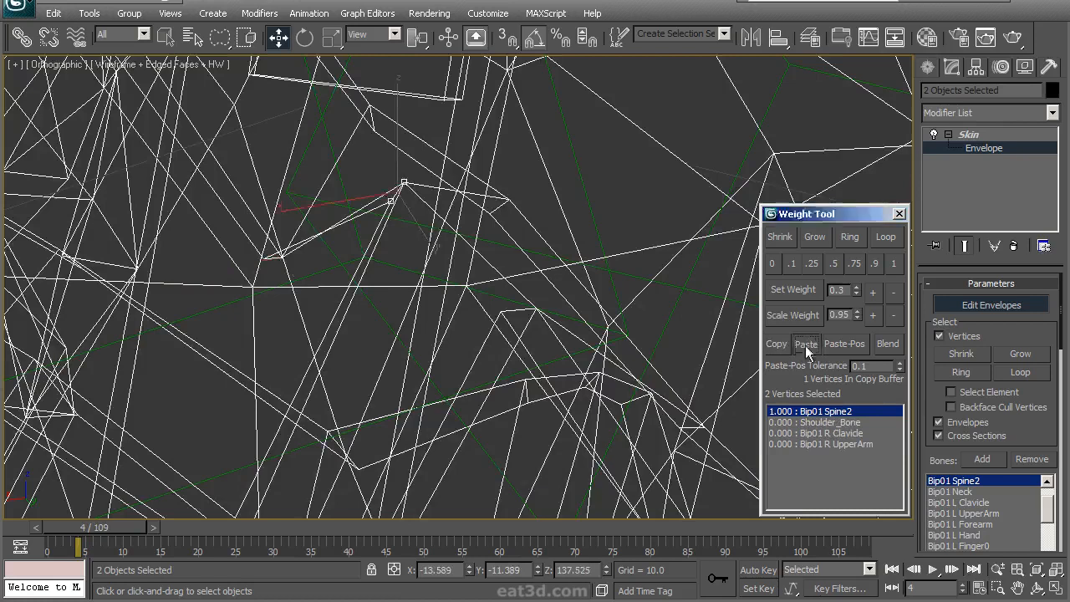
scroll(639, 402, "up", 3)
key("F3")
mouse_move(414, 280)
middle_mouse_down("alt")
mouse_move(504, 301)
mouse_move(449, 251)
mouse_move(437, 164)
mouse_move(465, 270)
middle_mouse_up("alt")
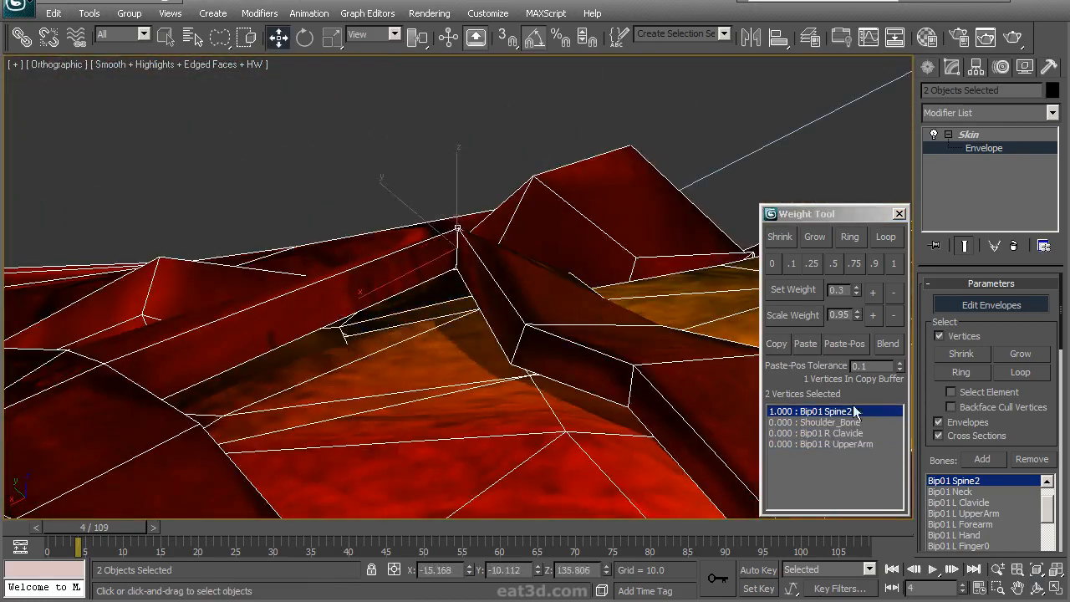
left_click(809, 353)
Select the inner-edge vertex pair just below the riveted strap junction and set its Bip01 R UpperArm weight to 0.2
middle_click_drag(473, 281, 519, 264, "alt")
left_click(526, 285)
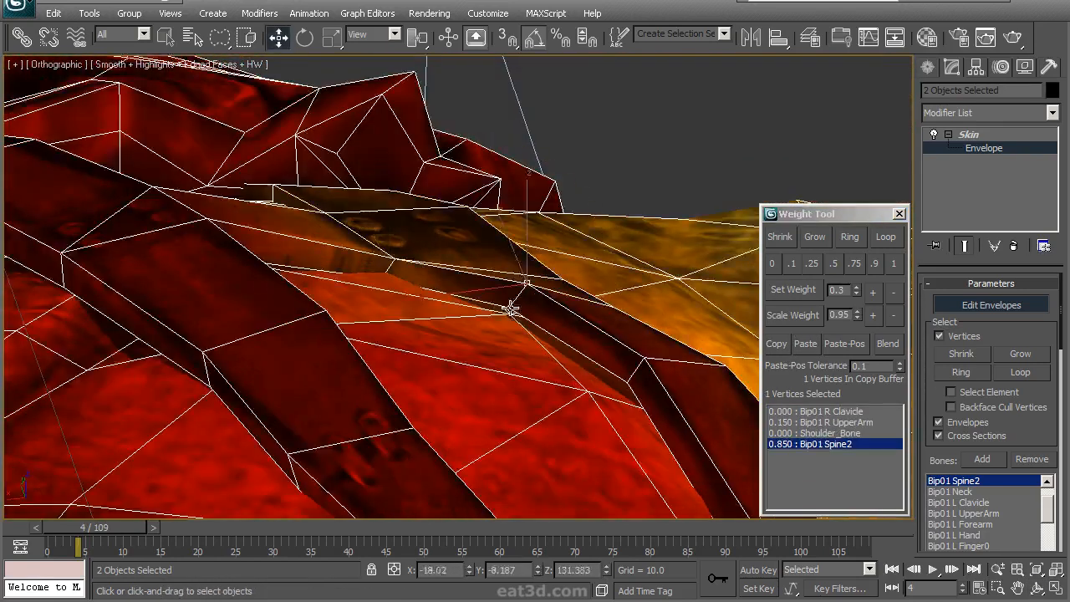
middle_click_drag(450, 260, 443, 285, "alt")
left_click(814, 422)
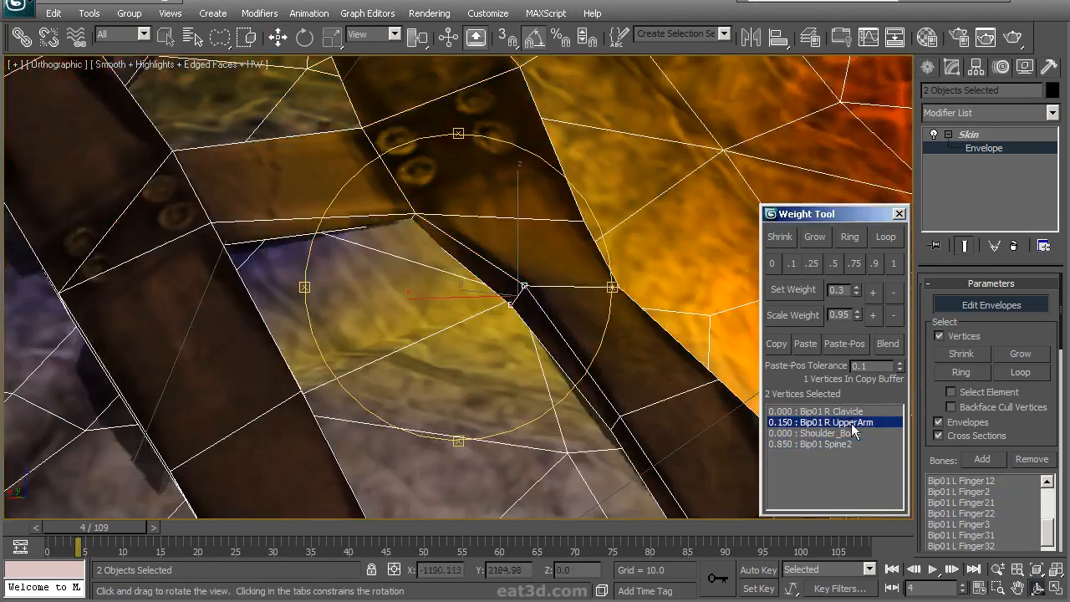
left_click(893, 292)
left_click(876, 295)
left_click(875, 295)
left_click(875, 296)
left_click_drag(573, 334, 614, 343)
left_click_drag(669, 298, 595, 272)
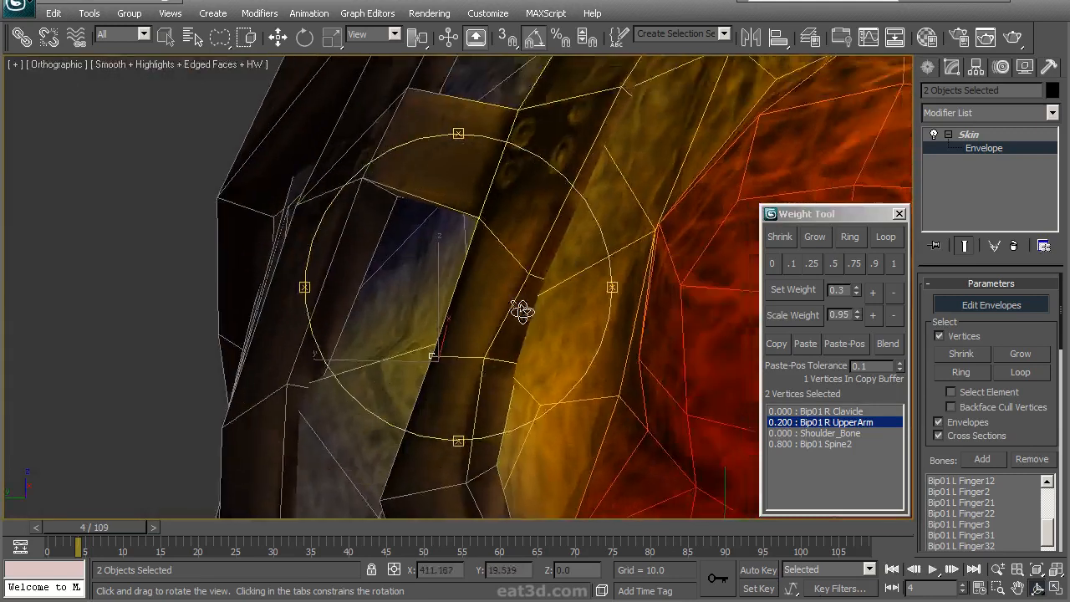
Select the opposite edge's vertex pair below the riveted strap junction and slightly lower its Bip01 R UpperArm weight
key("F3")
key("Escape")
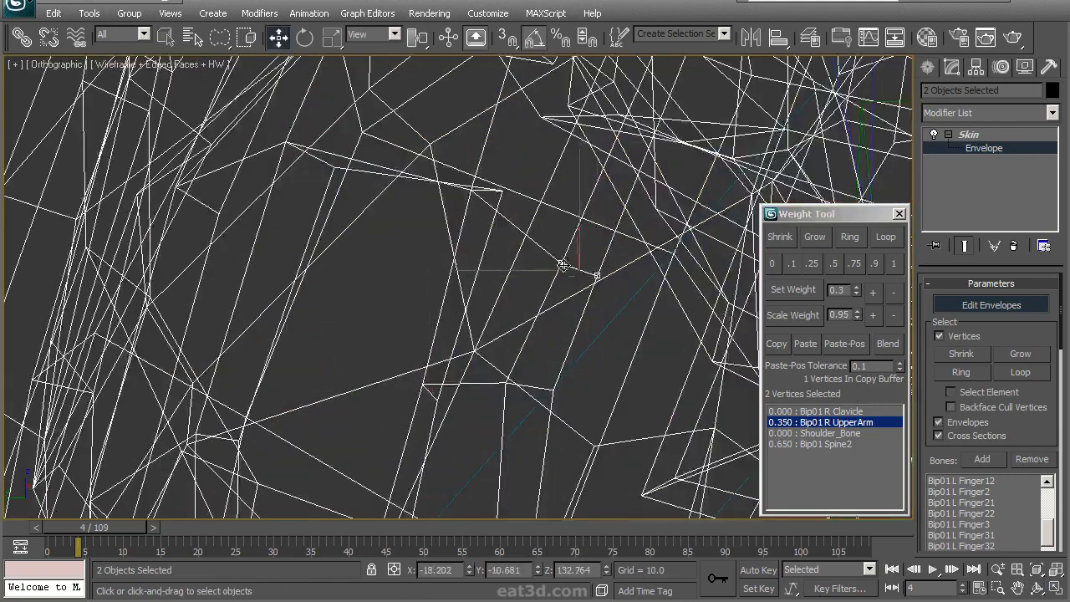
key("F3")
mouse_move(577, 289)
middle_mouse_down()
mouse_move(538, 320)
mouse_move(551, 259)
mouse_move(501, 354)
mouse_move(528, 281)
mouse_move(576, 301)
mouse_move(512, 329)
mouse_move(474, 311)
middle_mouse_up()
scroll(550, 286, "down", 3)
middle_click_drag(418, 266, 585, 284, "alt")
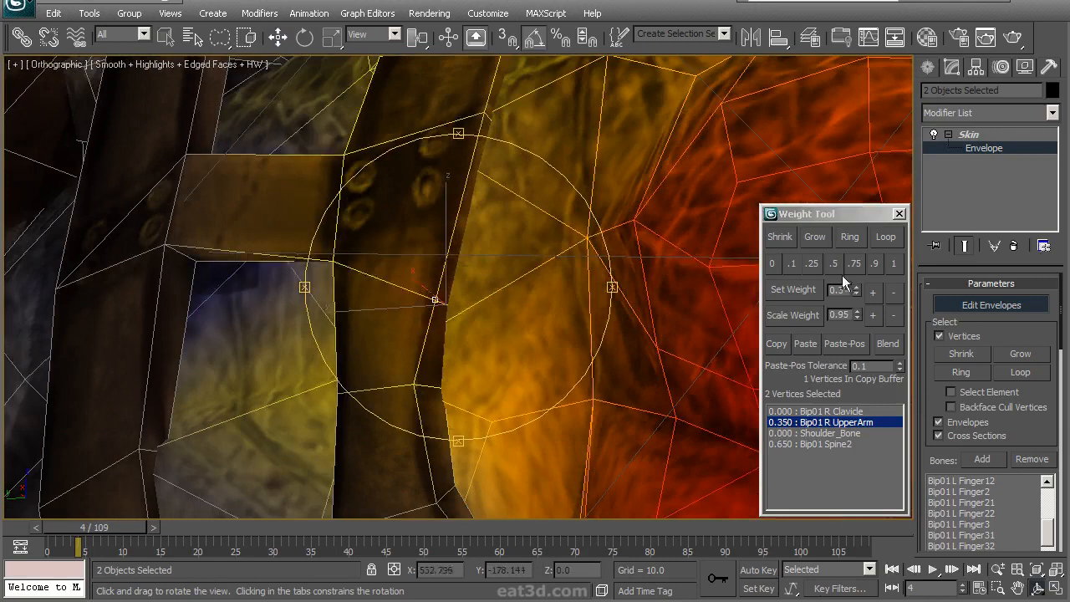
left_click(892, 291)
At frame 44, select the four vertices where the cross strap joins the riveted strap and set their Bip01 R UpperArm weight to 0.2
mouse_move(512, 288)
middle_mouse_down("alt")
mouse_move(526, 296)
mouse_move(520, 310)
mouse_move(483, 305)
mouse_move(525, 301)
middle_mouse_up("alt")
left_click_drag(109, 539, 143, 528)
middle_click_drag(477, 372, 482, 320, "alt")
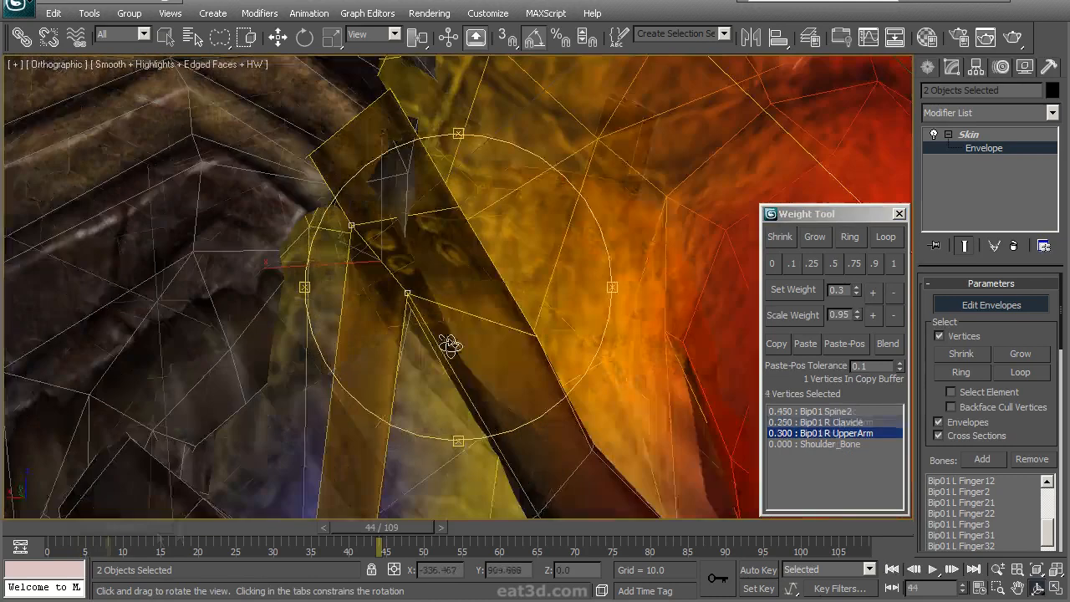
mouse_move(446, 341)
middle_mouse_down("alt")
mouse_move(440, 351)
mouse_move(442, 341)
mouse_move(456, 353)
middle_mouse_up("alt")
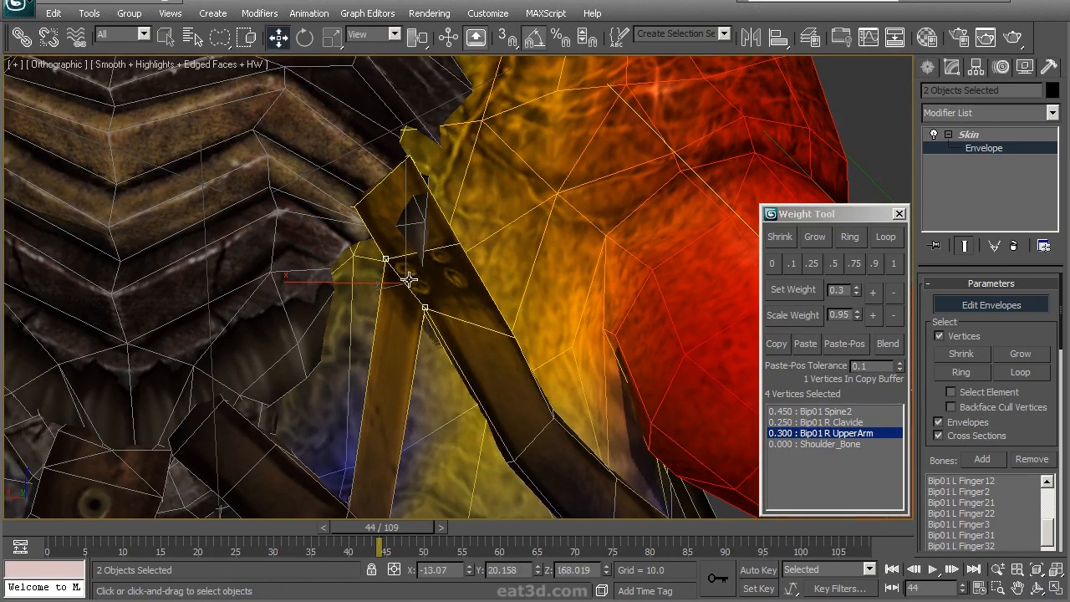
middle_click_drag(590, 350, 568, 291)
key("c")
left_click(512, 377)
middle_click_drag(509, 365, 840, 291, "alt")
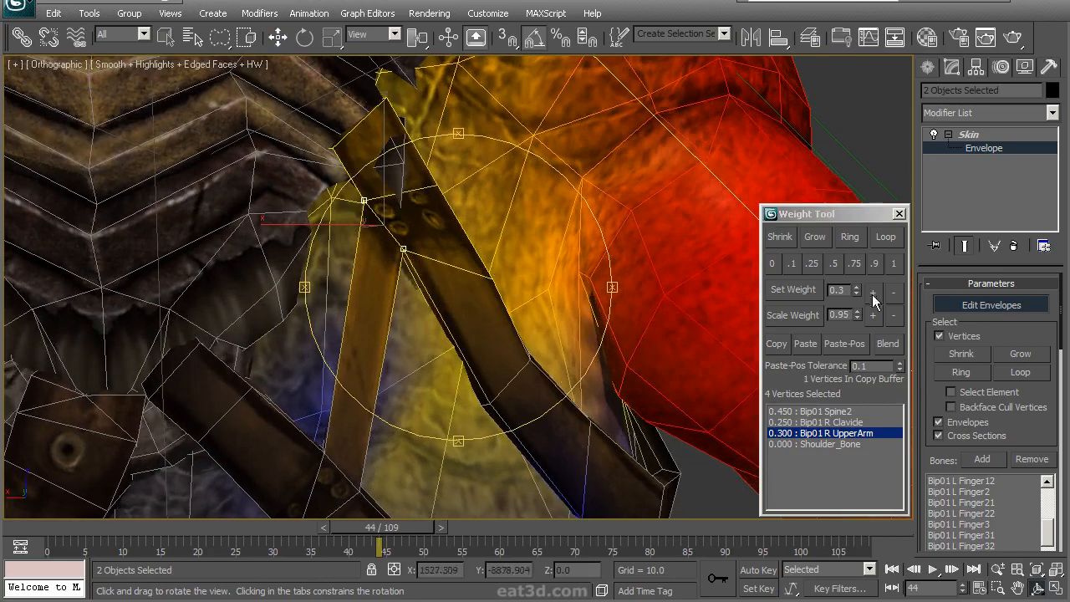
left_click(876, 296)
left_click(876, 297)
left_click(890, 297)
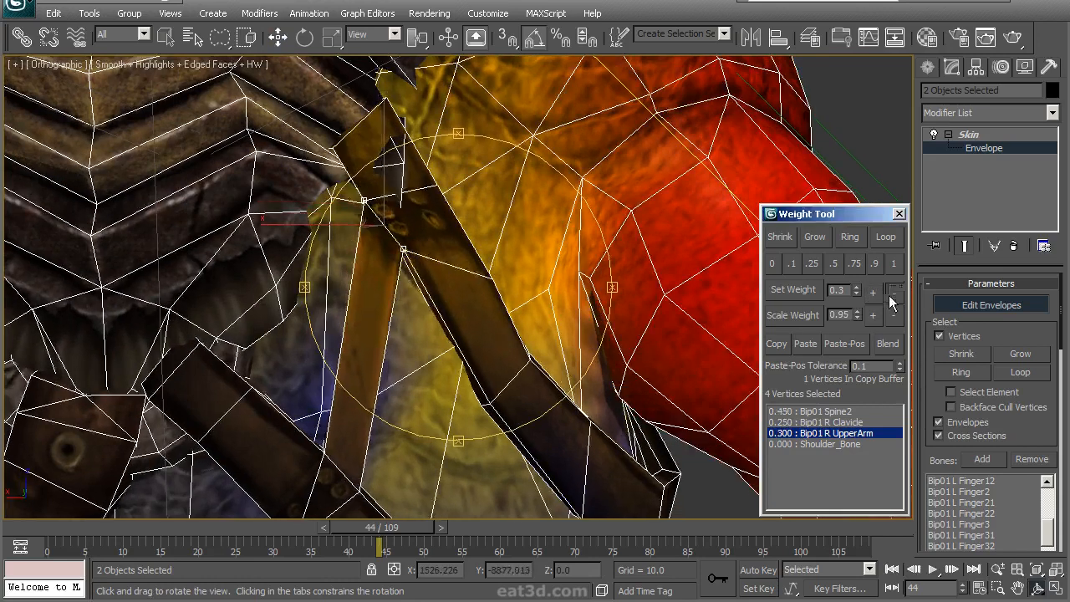
left_click(891, 294)
Select the lower corner vertex of the strap junction and reduce its Bip01 R UpperArm weight by three increments
middle_click_drag(446, 293, 382, 282, "alt")
left_click(402, 260)
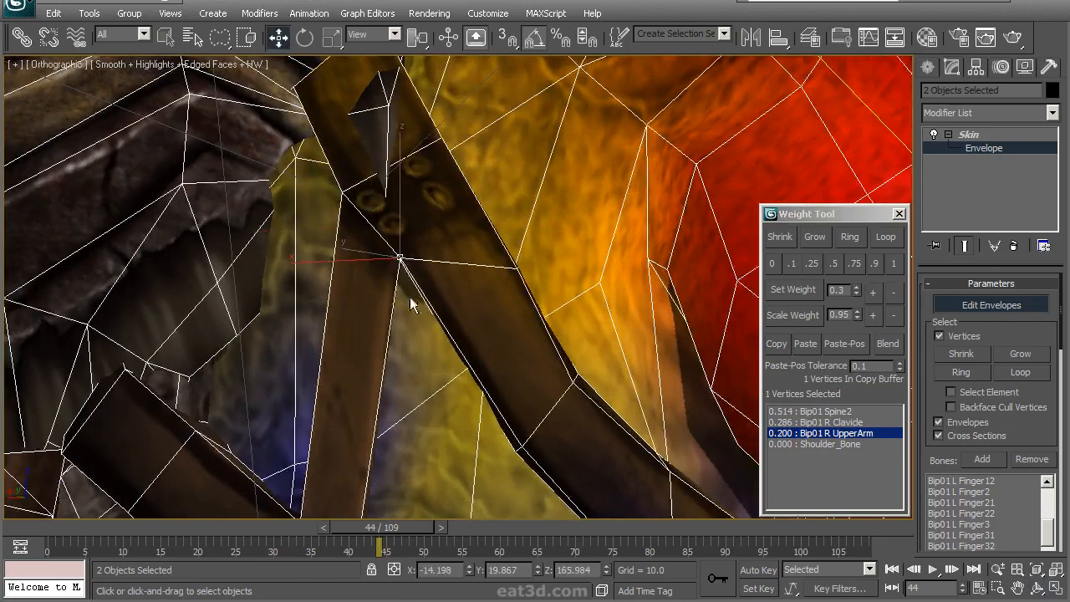
middle_click_drag(429, 334, 414, 281, "alt")
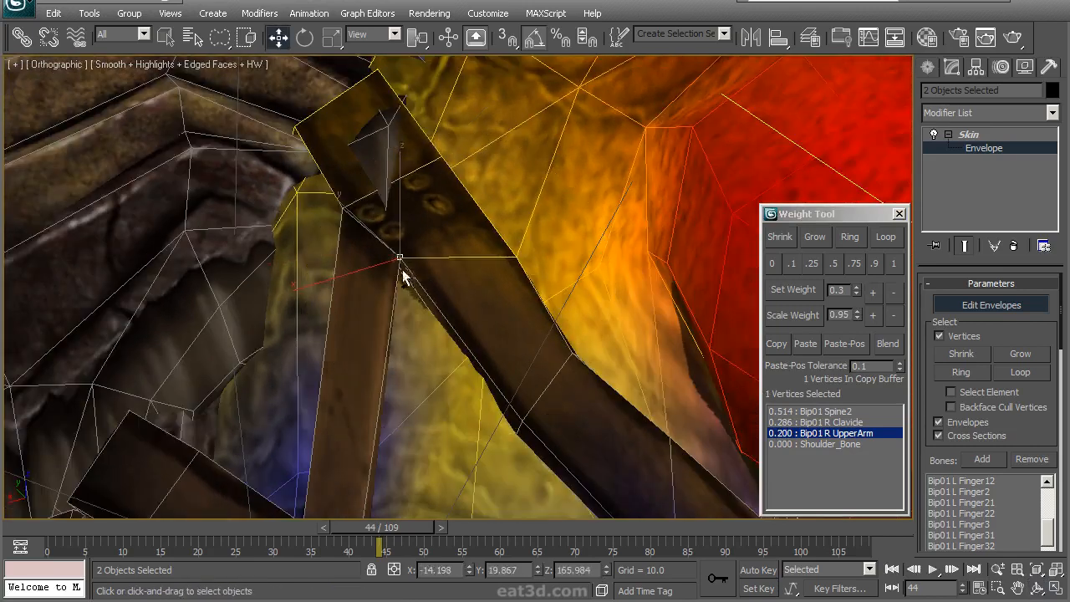
left_click(397, 264)
left_click(892, 295)
left_click(892, 294)
left_click(892, 294)
middle_click_drag(443, 219, 429, 513, "alt")
mouse_move(422, 526)
left_mouse_down()
mouse_move(343, 527)
mouse_move(401, 527)
left_mouse_up()
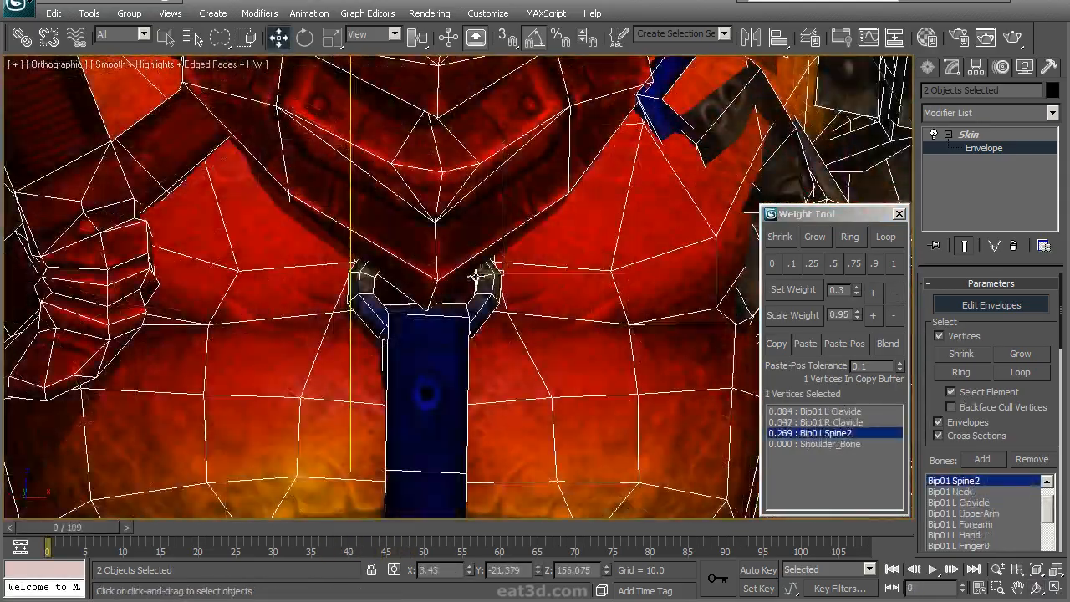
At frame 0, select the whole ring at the top of the belly strap and set its Bip01 Spine2 weight to 1
left_click(476, 275)
middle_click_drag(521, 339, 518, 222)
scroll(518, 291, "up", 3)
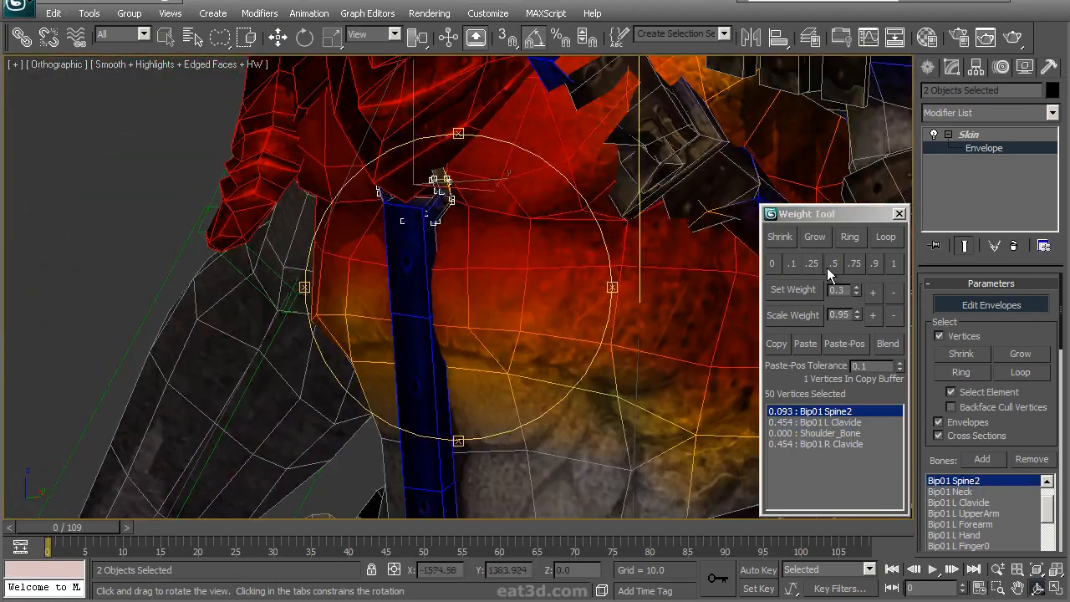
left_click(894, 263)
middle_click_drag(481, 272, 578, 241, "alt")
Select the top vertices of the belly strap inside the ring and set their Bip01 Spine2 weight to 1
scroll(577, 242, "up", 4)
middle_click_drag(502, 197, 569, 225)
scroll(569, 226, "down", 3)
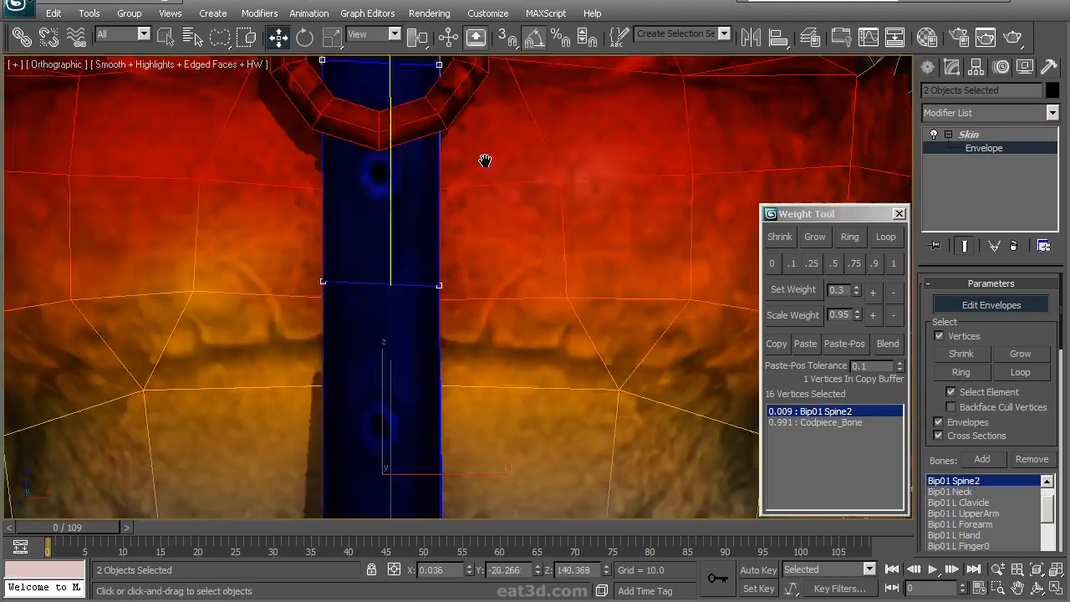
scroll(485, 160, "down", 3)
middle_click_drag(550, 301, 490, 275, "alt")
key("F3")
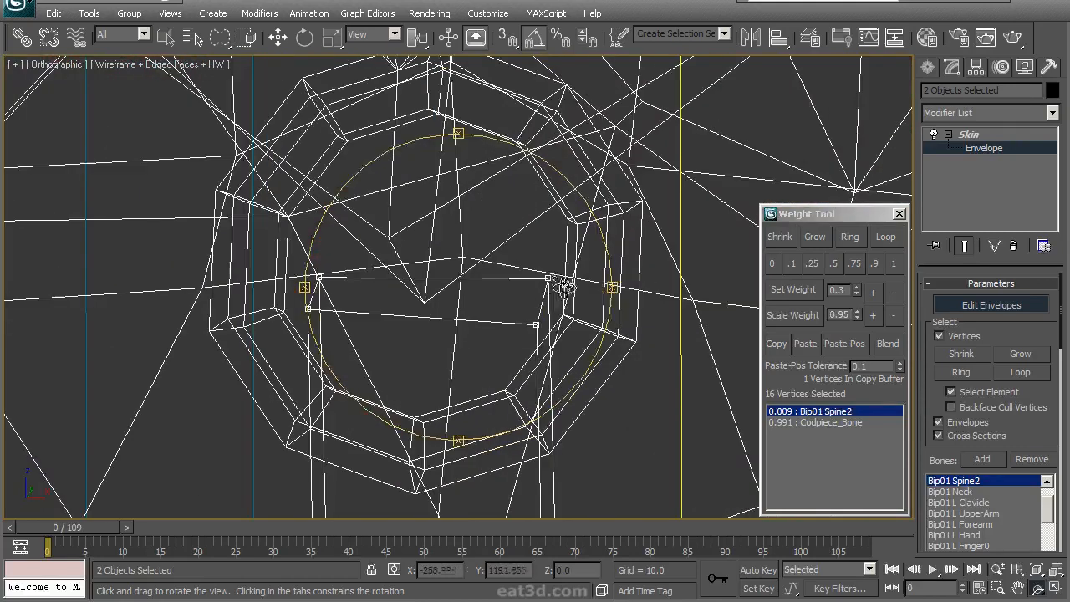
left_click(536, 324, "ctrl")
left_click(894, 264)
Select the next four-vertex loop down the belly strap and set its Bip01 Spine2 weight to 1
mouse_move(500, 443)
middle_mouse_down()
mouse_move(471, 223)
mouse_move(498, 252)
mouse_move(490, 267)
mouse_move(910, 313)
middle_mouse_up()
scroll(490, 329, "down", 5)
key("F3")
key("F3")
left_click(396, 240, "ctrl")
scroll(490, 267, "down", 4)
key("F3")
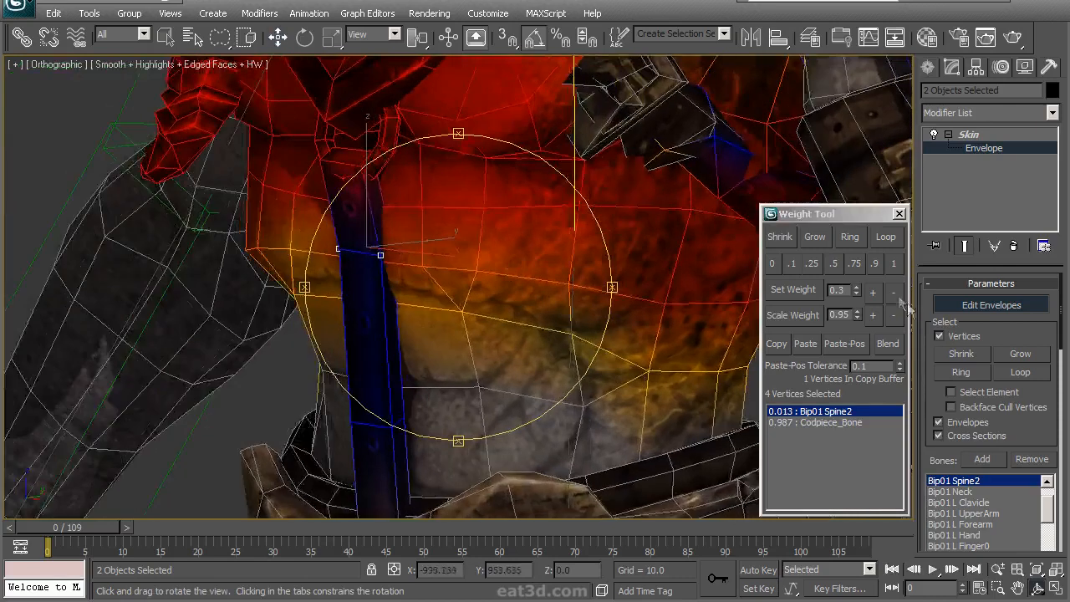
left_click(893, 264)
Play through the first frames of the animation and examine how the belly strap follows the torso
middle_click_drag(471, 291, 427, 290, "alt")
scroll(426, 289, "down", 3)
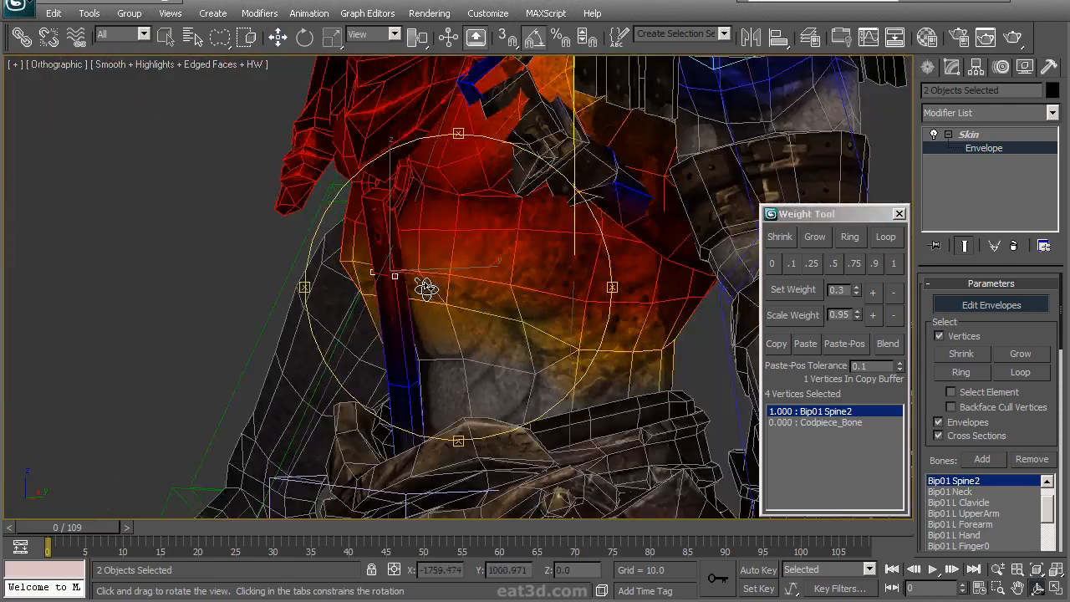
middle_click_drag(408, 426, 342, 464, "alt")
middle_click_drag(371, 338, 498, 292, "alt")
left_click_drag(95, 525, 116, 524)
scroll(447, 365, "down", 5)
middle_click_drag(447, 365, 304, 440)
scroll(441, 257, "up", 4)
left_click_drag(131, 527, 125, 525)
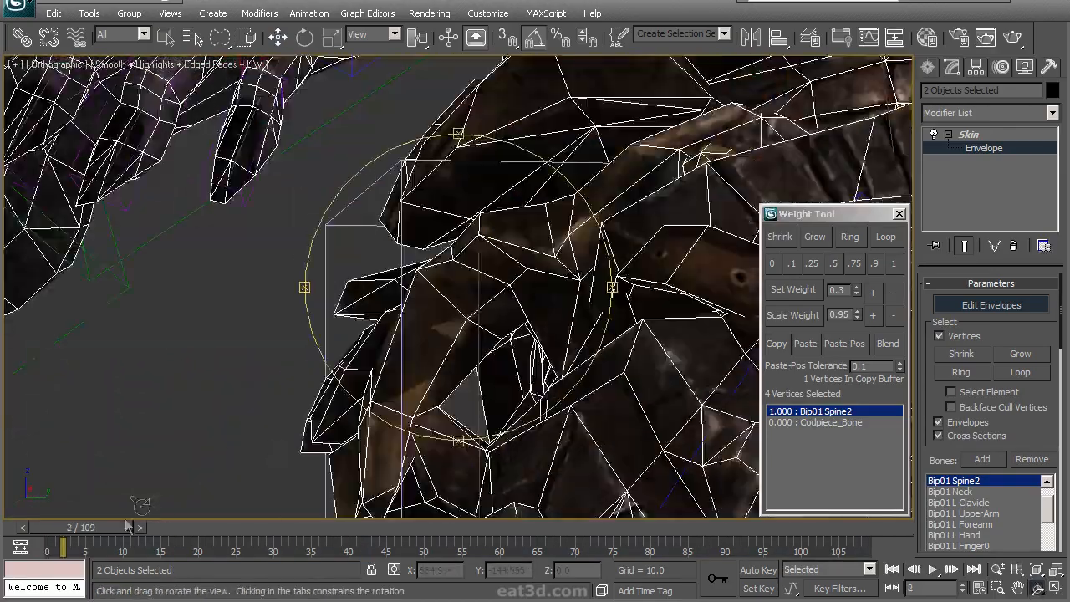
At frame 2, select the next vertex loop down the belly strap and raise its Bip01 Spine1 weight to 0.9
middle_click_drag(322, 251, 326, 463)
middle_click_drag(430, 314, 494, 299, "alt")
key("F3")
key("w")
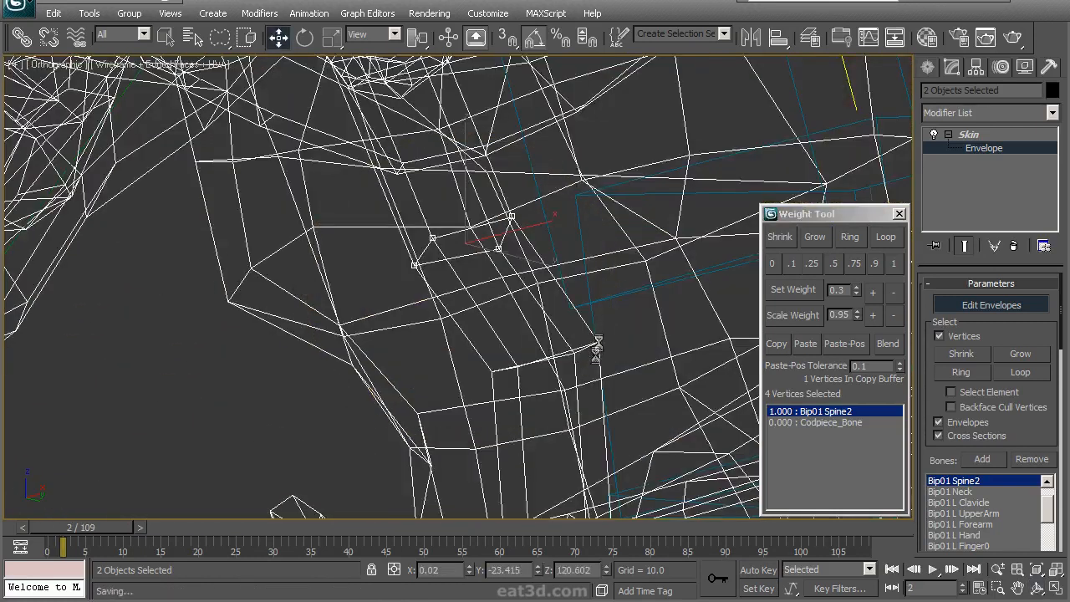
left_click(596, 345)
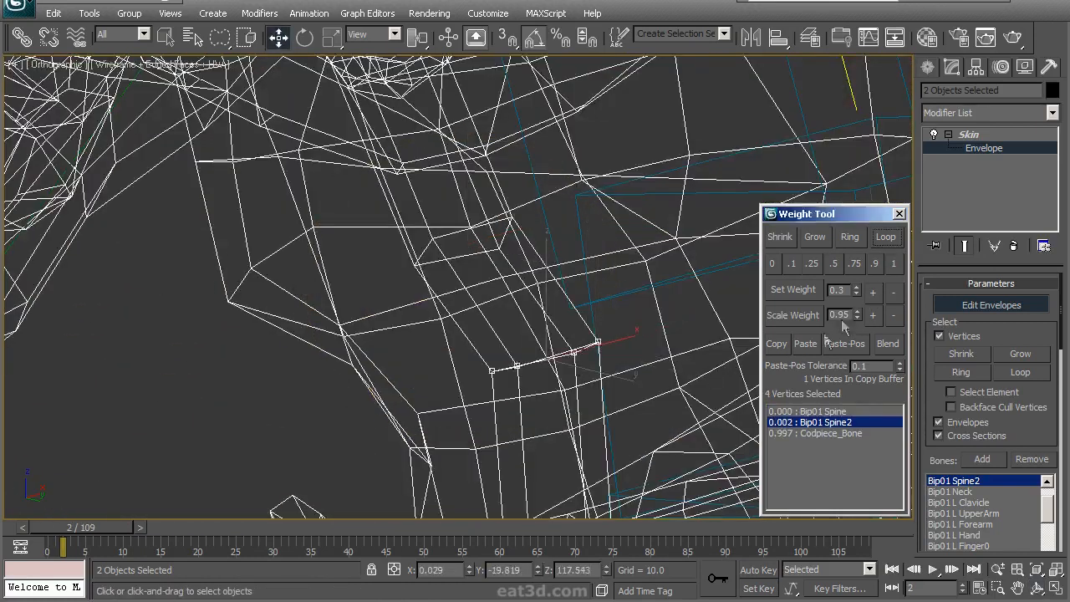
scroll(617, 378, "down", 2)
middle_click_drag(617, 378, 553, 306)
left_click(802, 412)
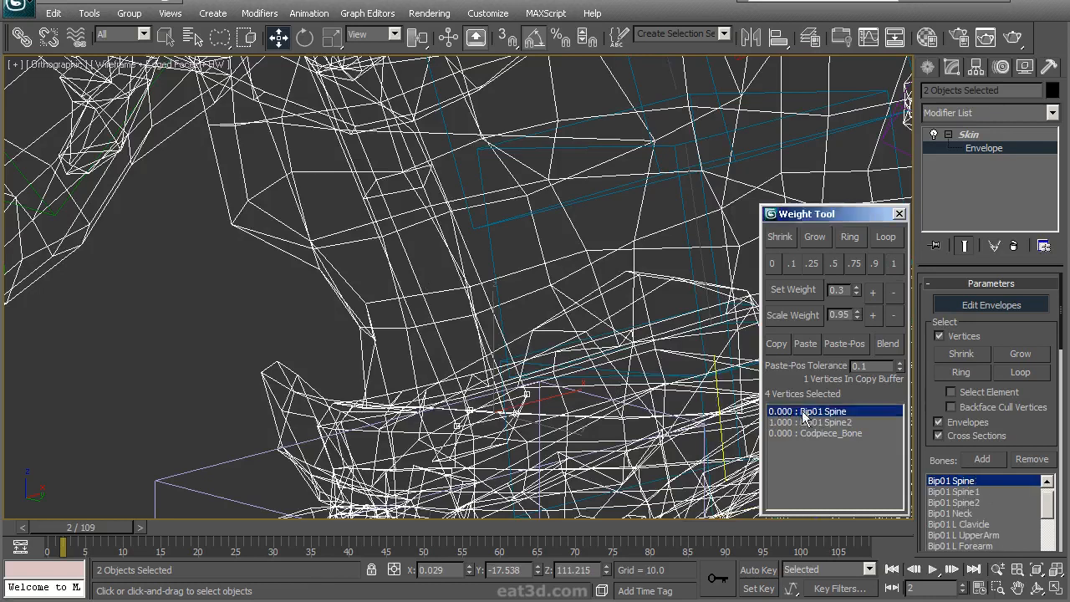
left_click(959, 492)
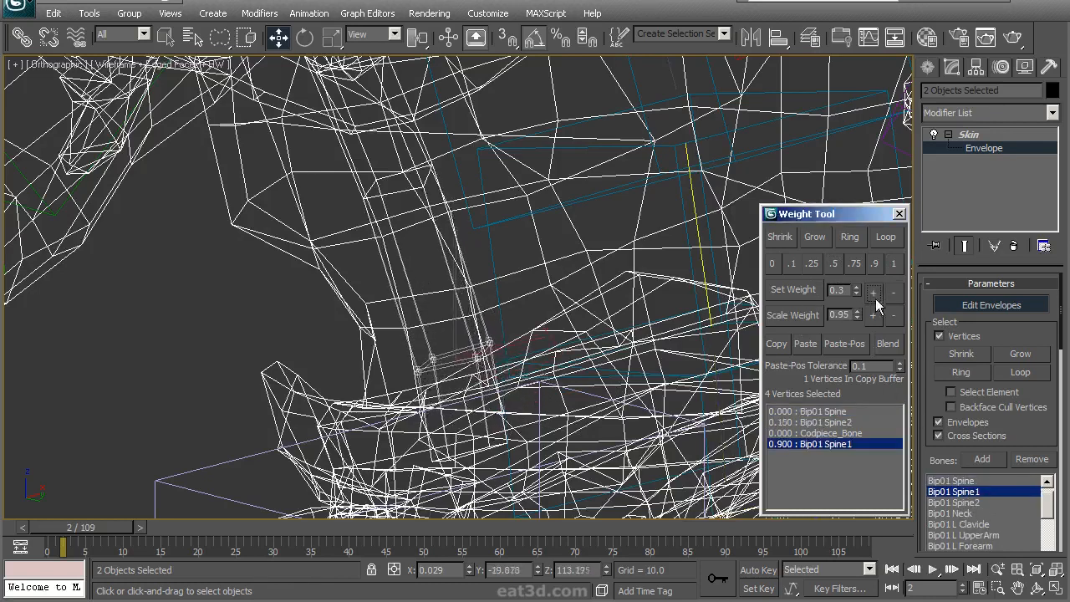
Scrub the early frames in shaded view and examine the lower belly strap against the stomach and belt
scroll(434, 351, "down", 2)
key("F3")
middle_click_drag(434, 351, 334, 366, "alt")
left_click_drag(111, 528, 99, 531)
middle_click_drag(393, 410, 440, 425, "alt")
scroll(434, 418, "down", 3)
left_click_drag(85, 526, 108, 524)
middle_click_drag(401, 335, 681, 286, "alt")
Set the selected belly strap loop's Bip01 Spine2 weight to 0.5, then raise its Bip01 Spine weight to 0.25
scroll(681, 287, "up", 3)
left_click(847, 423)
left_click(835, 265)
left_click(845, 411)
left_click(872, 297)
left_click(873, 297)
At frame 0, select the lowest vertex loop of the belly strap at the belt and set its Bip01 Pelvis weight to 1
scroll(602, 318, "up", 2)
middle_click_drag(602, 318, 384, 415, "alt")
scroll(518, 417, "down", 4)
middle_click_drag(285, 311, 583, 416, "alt")
scroll(526, 430, "up", 5)
scroll(583, 416, "up", 3)
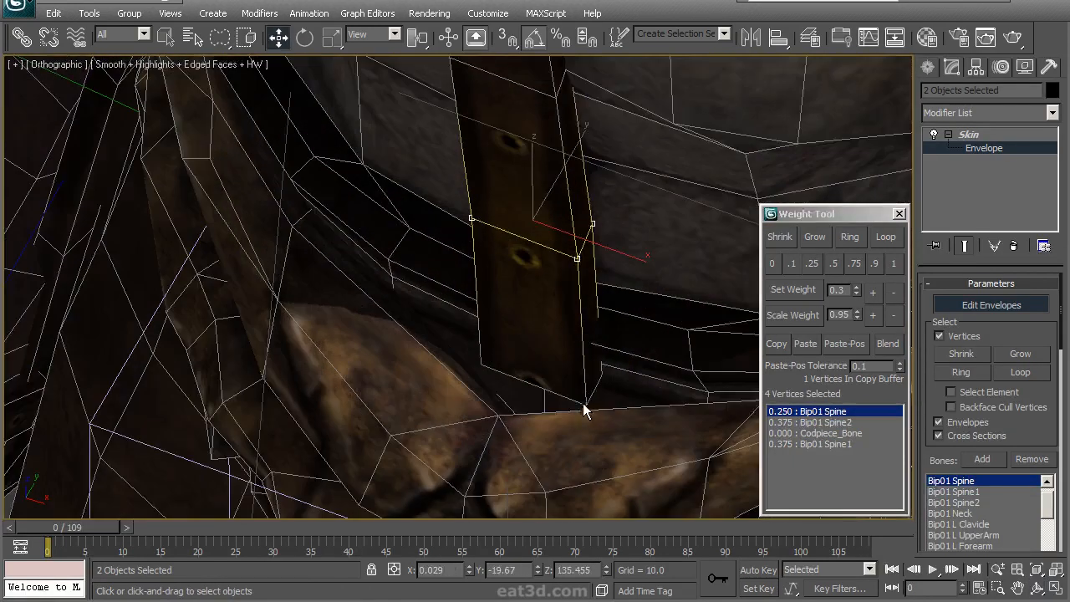
left_click(586, 407)
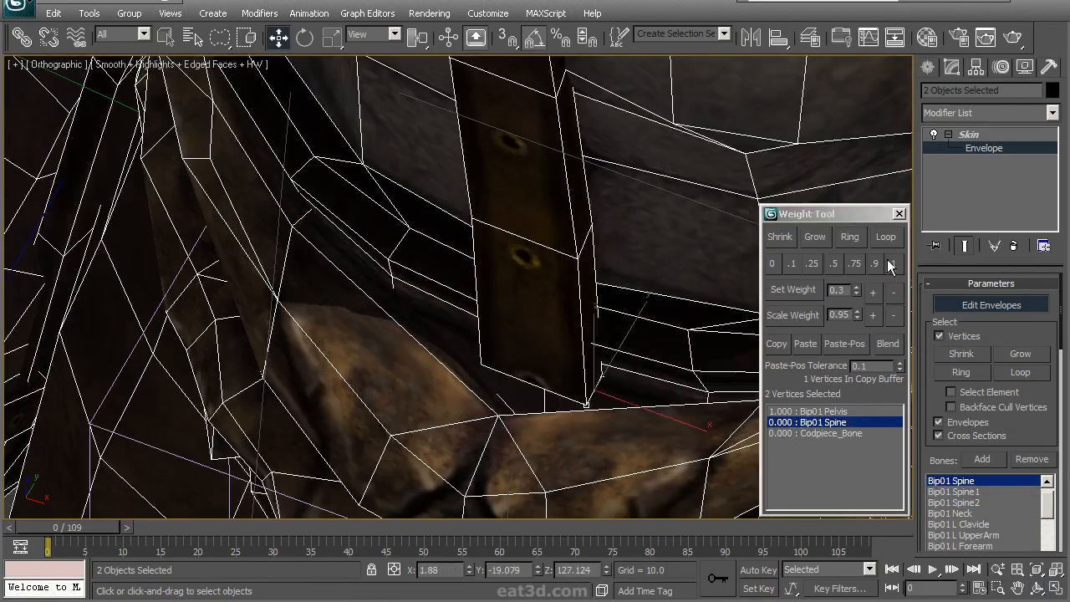
left_click(886, 236)
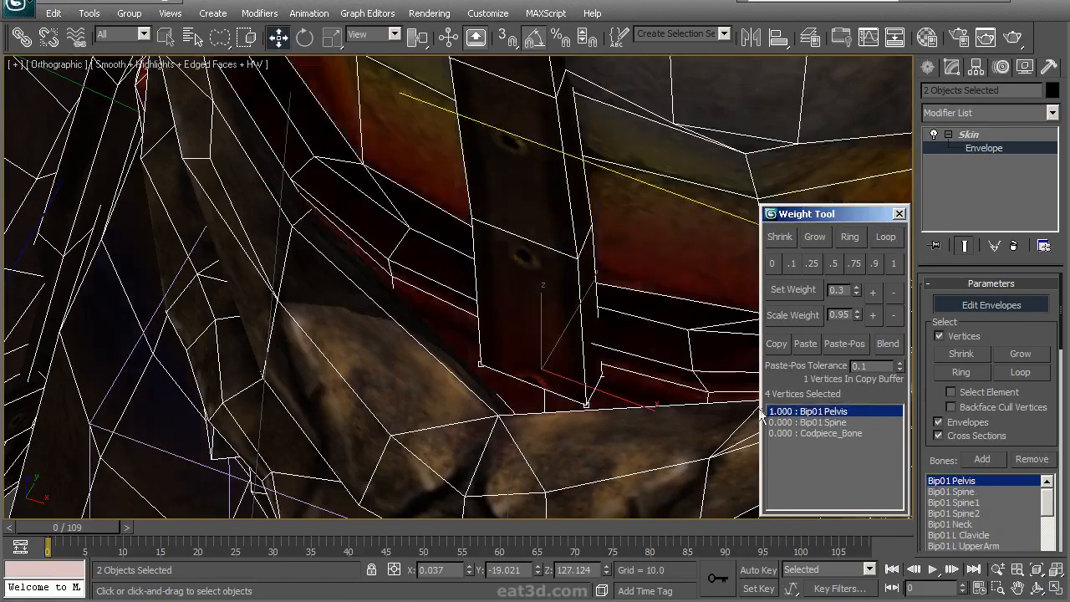
scroll(468, 349, "down", 6)
middle_click_drag(528, 349, 612, 322, "alt")
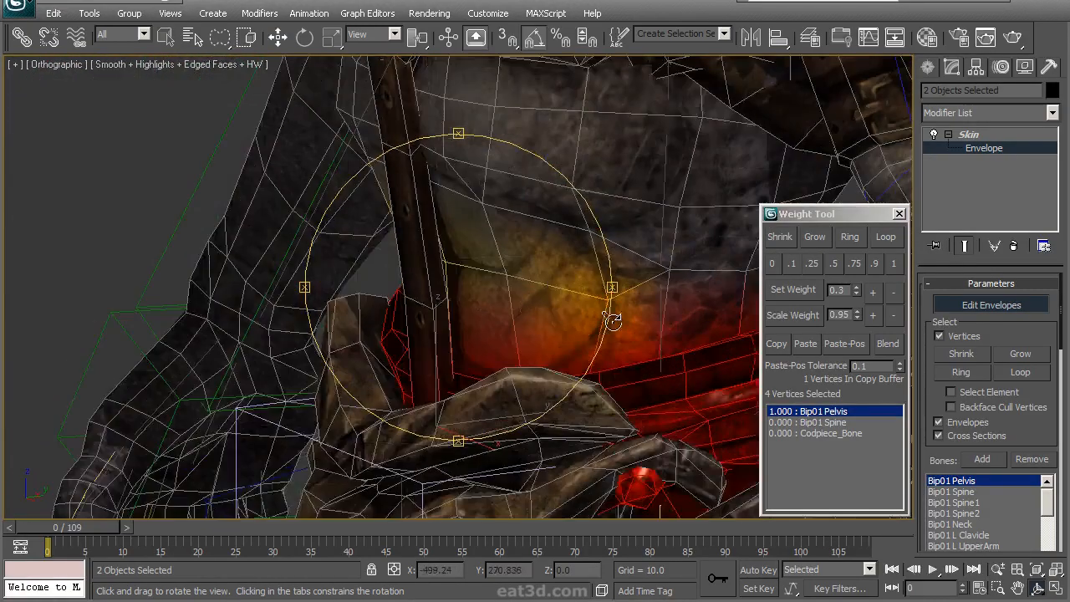
middle_click_drag(489, 316, 535, 406, "alt")
left_click(893, 263)
At frame 25, select the pair of belly strap vertices at the bend just above the belt
left_click(597, 245)
left_click(533, 288)
middle_click_drag(532, 312, 443, 458, "alt")
left_click_drag(92, 541, 275, 549)
middle_click_drag(543, 477, 485, 289)
middle_click_drag(484, 288, 473, 377, "alt")
scroll(470, 283, "up", 3)
left_click(407, 378)
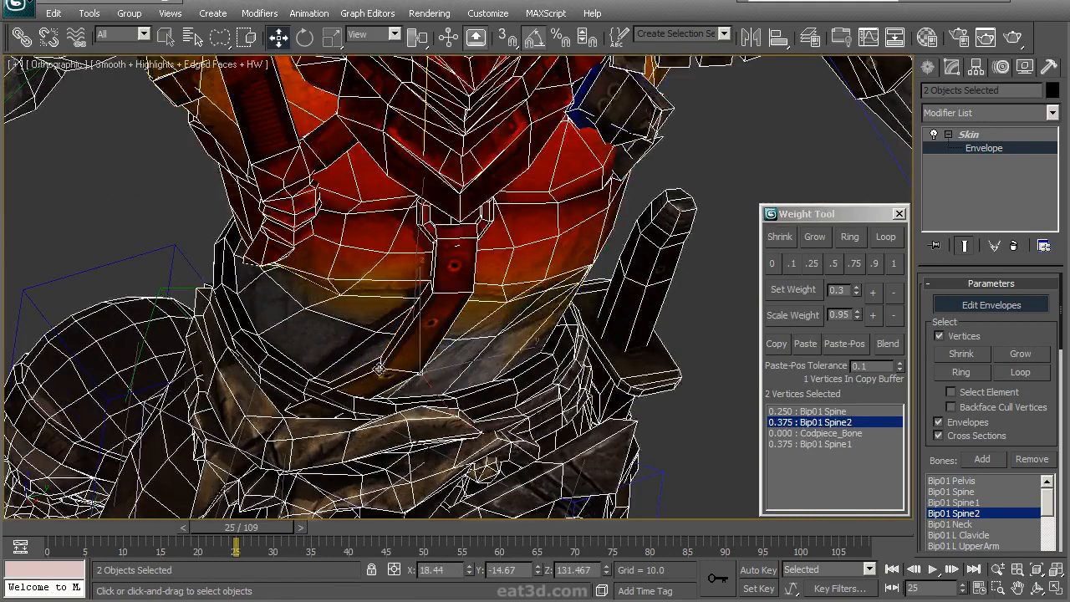
scroll(389, 382, "up", 2)
middle_click_drag(411, 414, 393, 330)
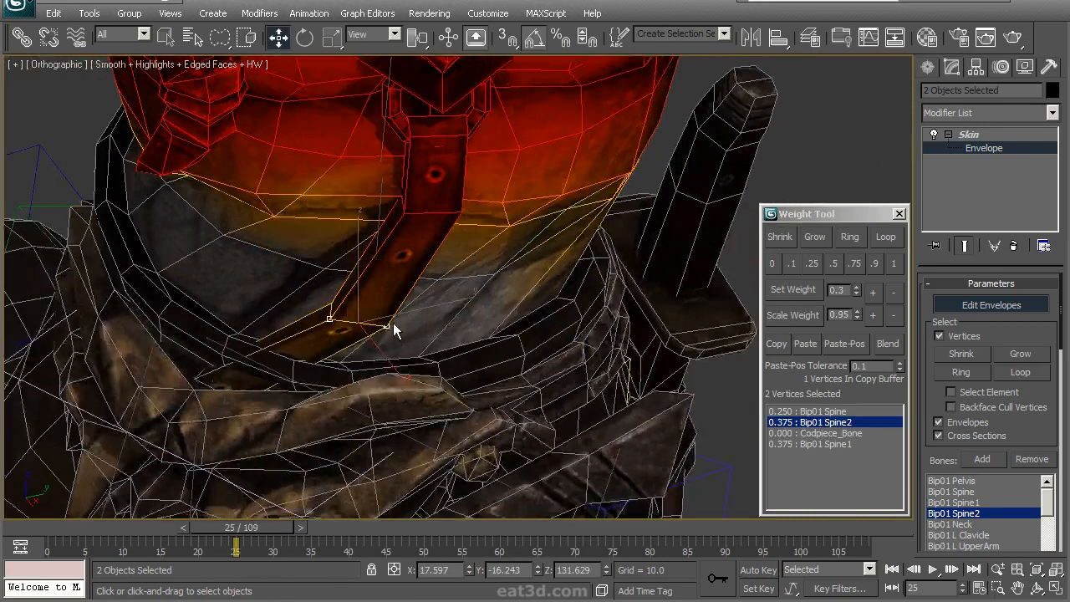
scroll(393, 328, "up", 2)
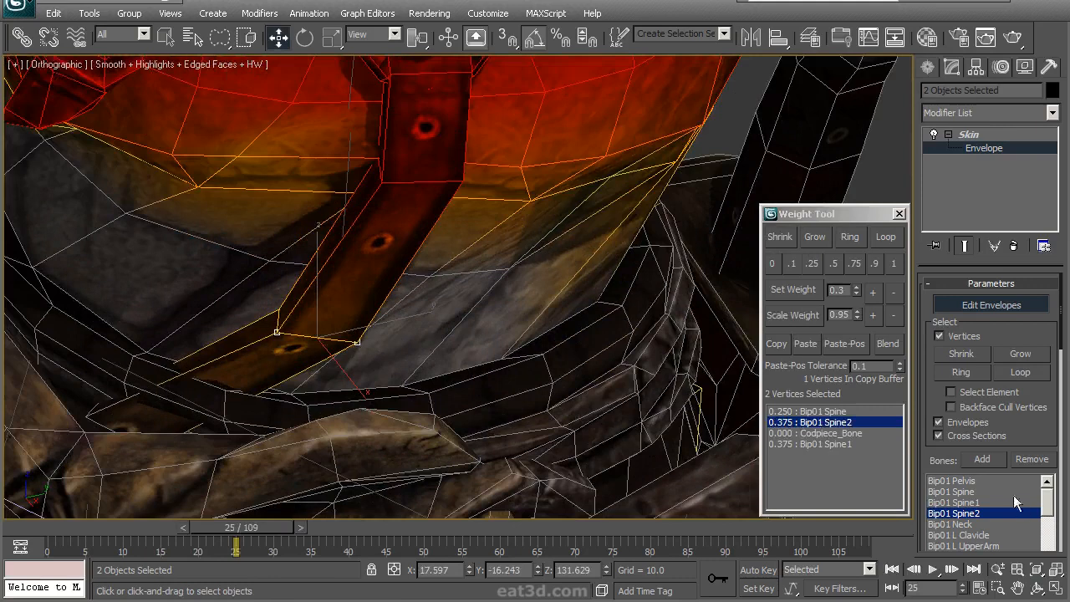
Extend the selection to the belly strap's full vertex loop above the belt and make Bip01 Pelvis the active bone
middle_click_drag(441, 381, 545, 342, "alt")
middle_click_drag(447, 341, 488, 360, "alt")
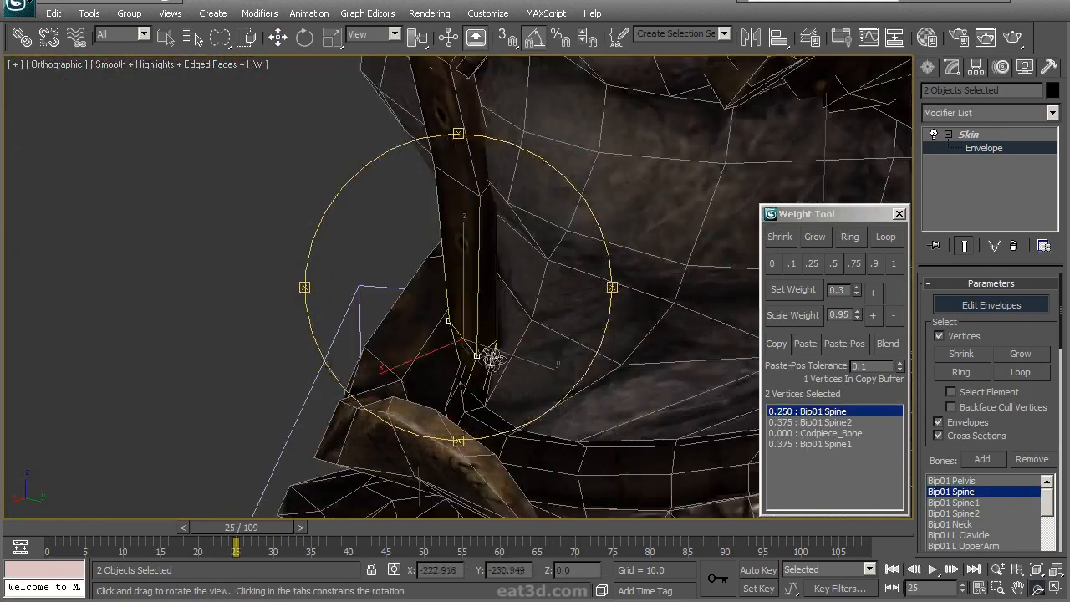
left_click(488, 350, "ctrl")
left_click(885, 237)
middle_click_drag(513, 295, 625, 307, "alt")
left_click(864, 412)
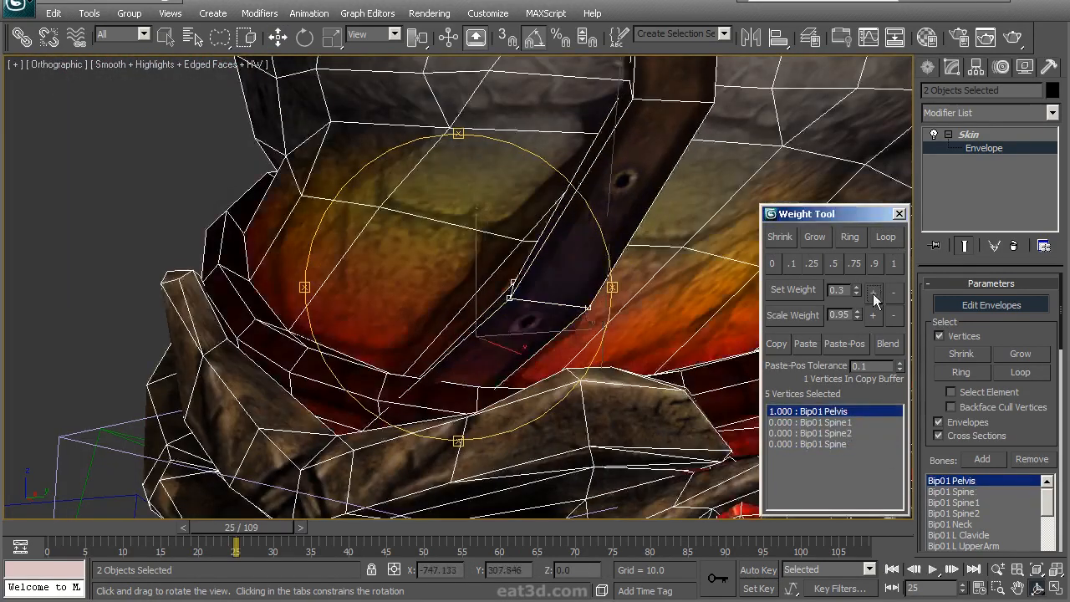
middle_click_drag(501, 342, 511, 387, "alt")
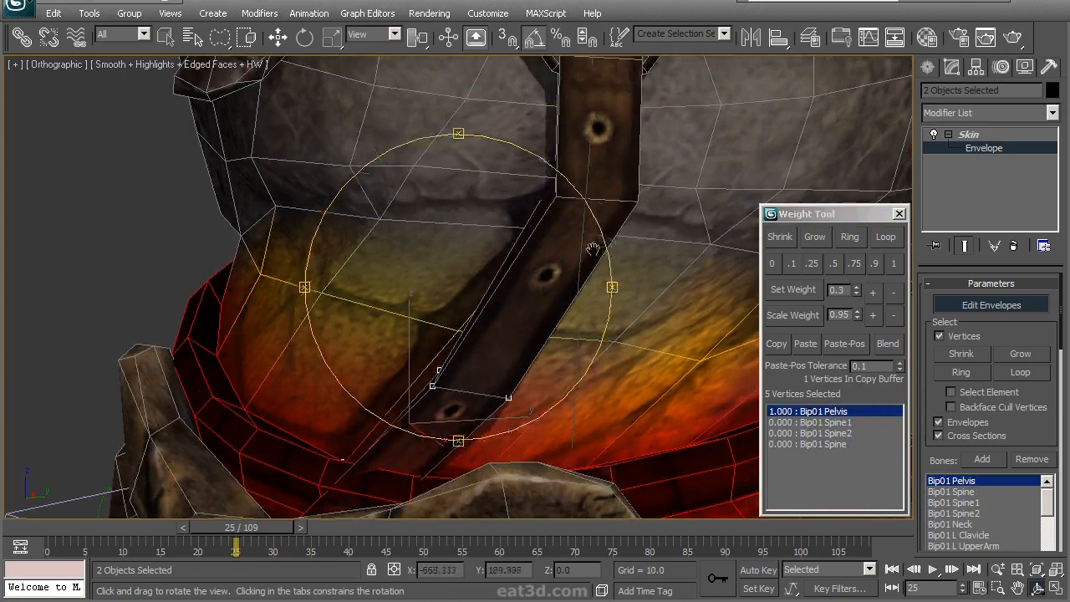
Select the belly strap loop at the upper bend, raise its Bip01 Pelvis weight to 0.15, then set Bip01 Spine2 to 1
left_click(639, 202)
left_click(875, 289)
left_click(875, 290)
left_click(875, 290)
middle_click_drag(566, 286, 658, 329, "alt")
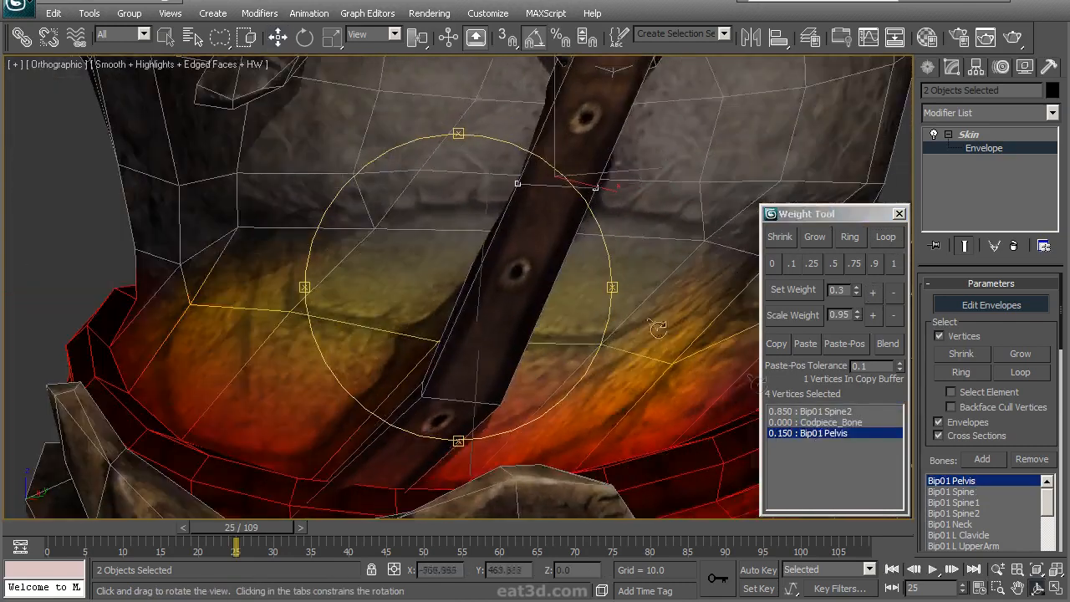
left_click(846, 411)
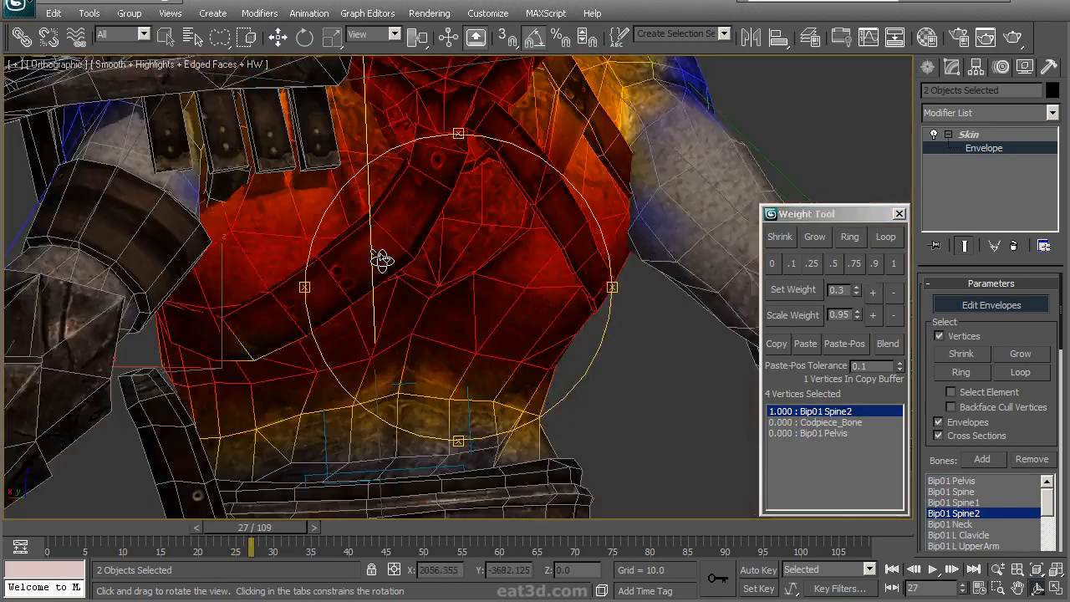
Enable whole-element selection and weight the armpit strap's rectangular buckle frame to Bip01 Spine2 at 1
middle_click_drag(384, 260, 455, 286, "alt")
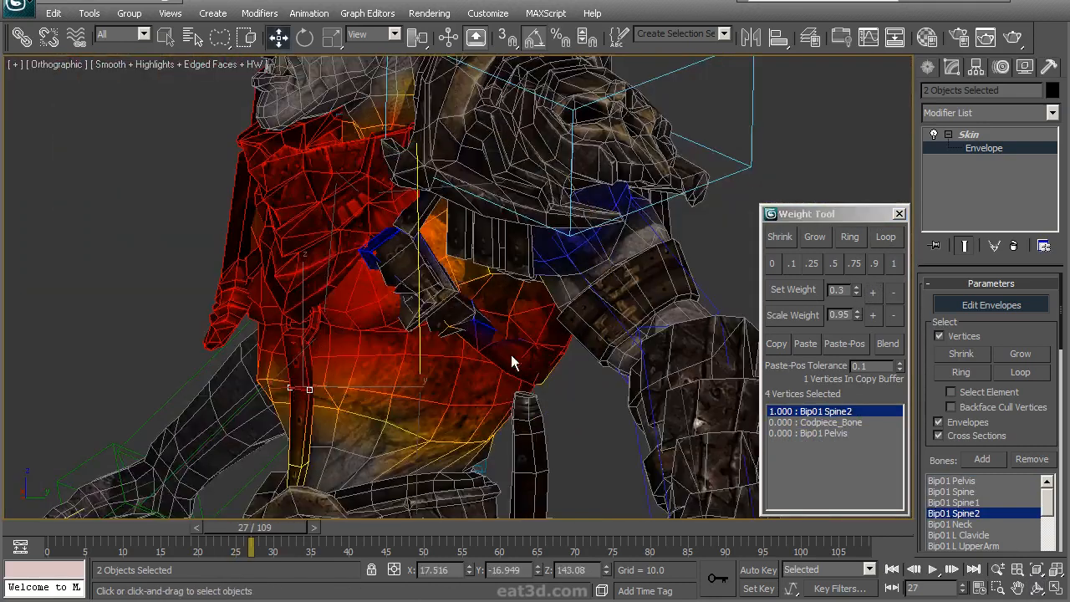
scroll(493, 351, "up", 10)
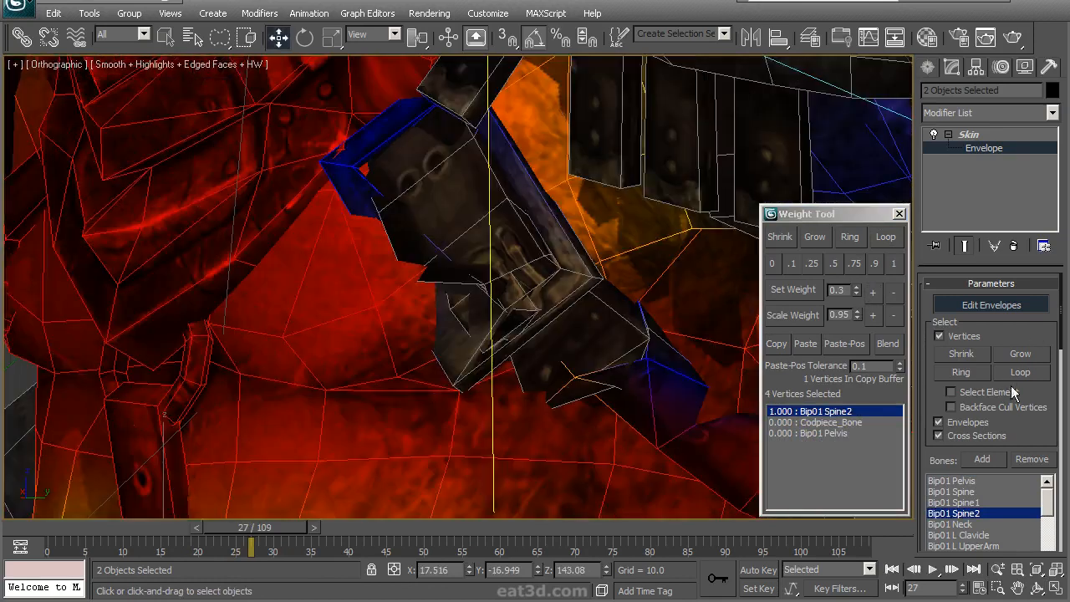
left_click(1013, 392)
middle_click_drag(539, 293, 527, 247, "alt")
left_click(893, 263)
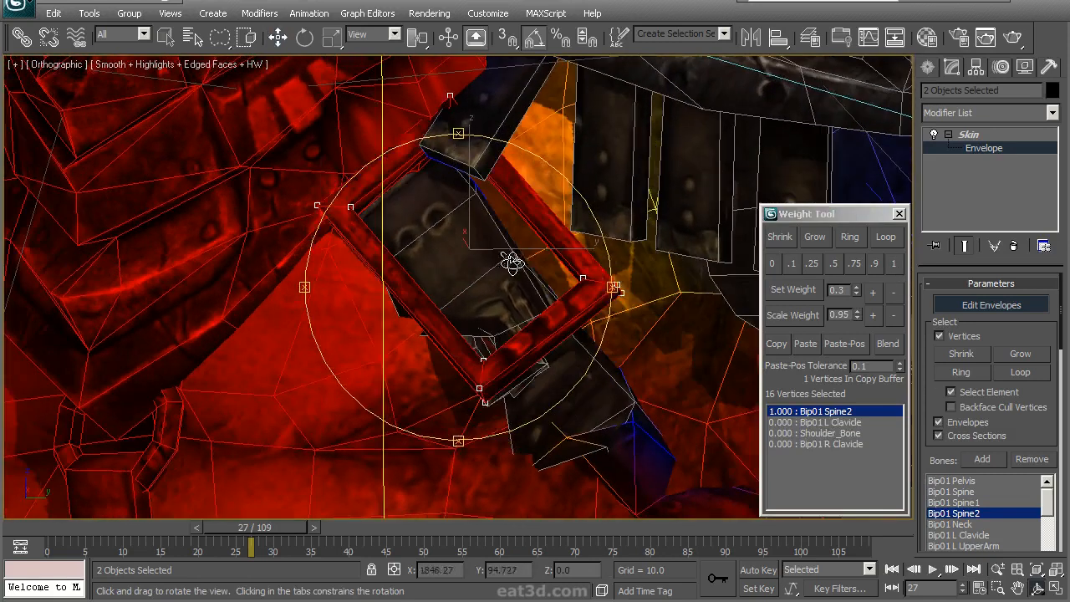
Select the strap elements running through the armpit buckle and set their Bip01 Spine2 weight to 1
left_click(495, 335)
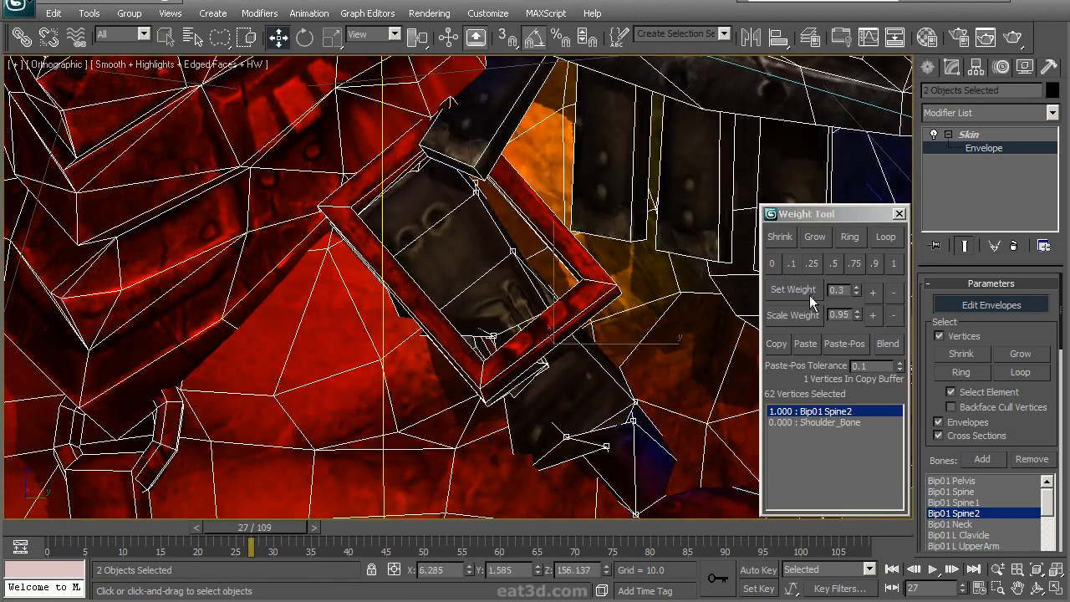
left_click(893, 264)
middle_click_drag(549, 310, 526, 348, "alt")
left_click(526, 345)
left_click(514, 340)
left_click(894, 264)
Select the short strap element between the shoulder armour and the buckle and set its Shoulder_Bone weight to 1
middle_click_drag(568, 287, 431, 352, "alt")
left_click(589, 195)
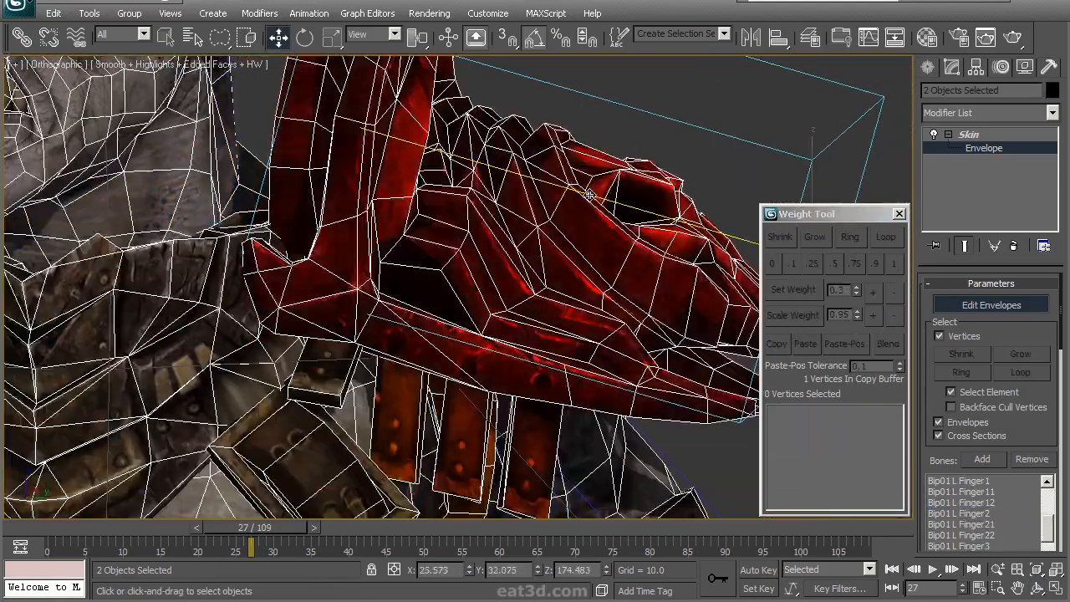
left_click(338, 397)
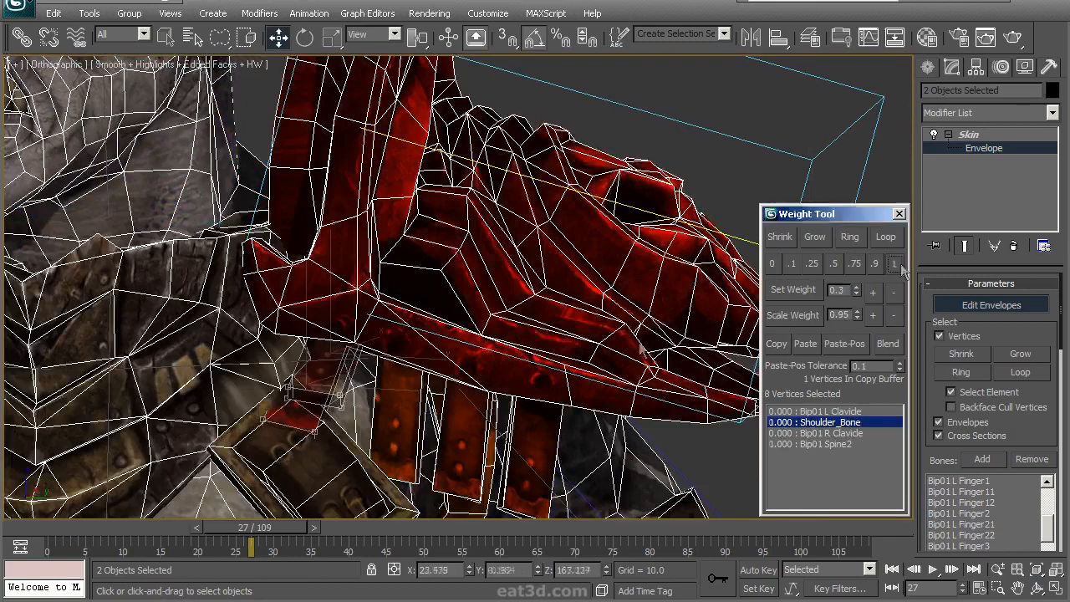
middle_click_drag(583, 354, 445, 298, "alt")
Set the hanging plate elements beneath the shoulder armour to a Shoulder_Bone weight of 1
left_click(424, 408)
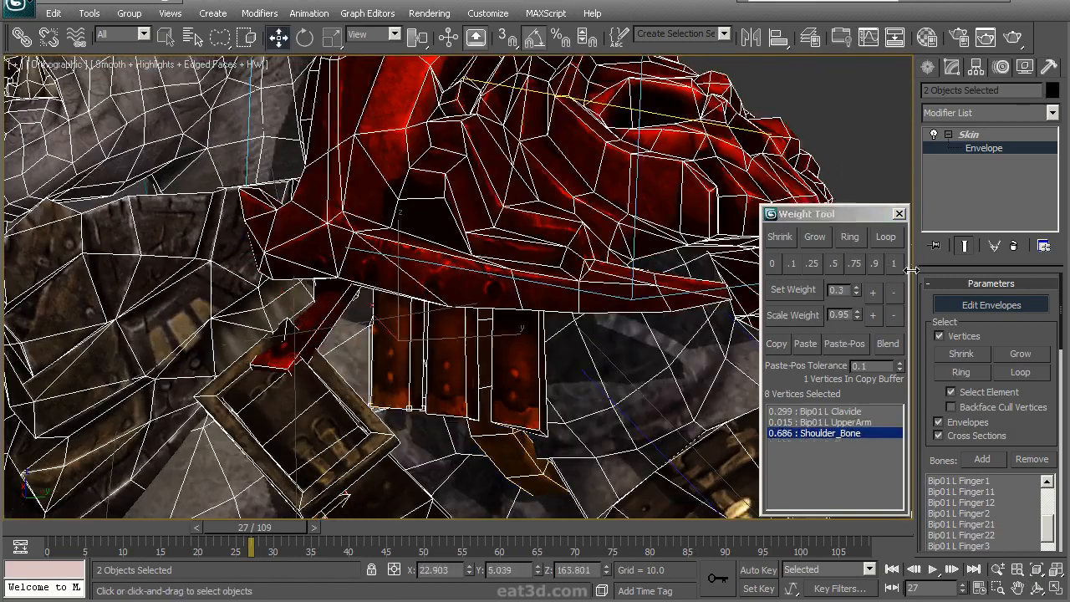
left_click(892, 263)
left_click(896, 263)
middle_click_drag(565, 443, 527, 391, "alt")
left_click(892, 264)
middle_click_drag(618, 342, 533, 306, "alt")
Weight the small element at the buckle's lower corner to Bip01 Spine2 at 1, then turn off whole-element selection
left_click(355, 357)
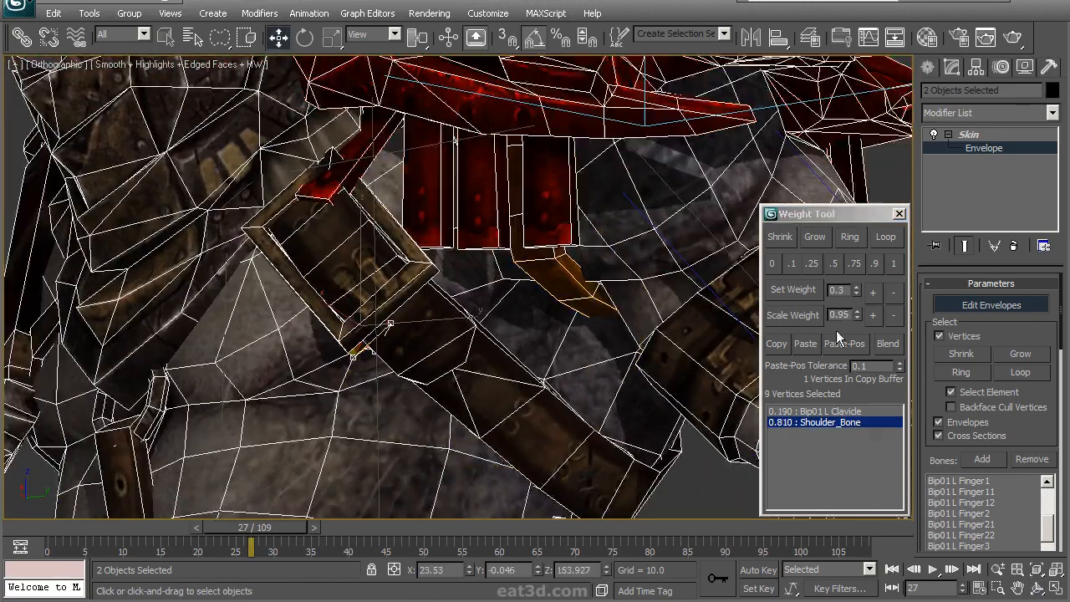
middle_click_drag(441, 259, 489, 294)
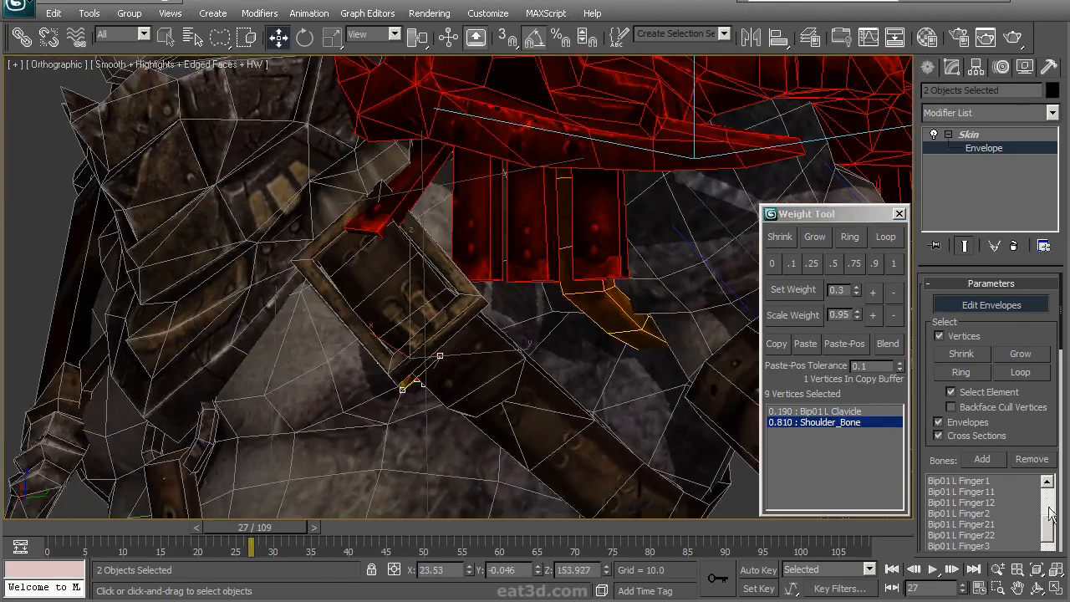
left_click(985, 513)
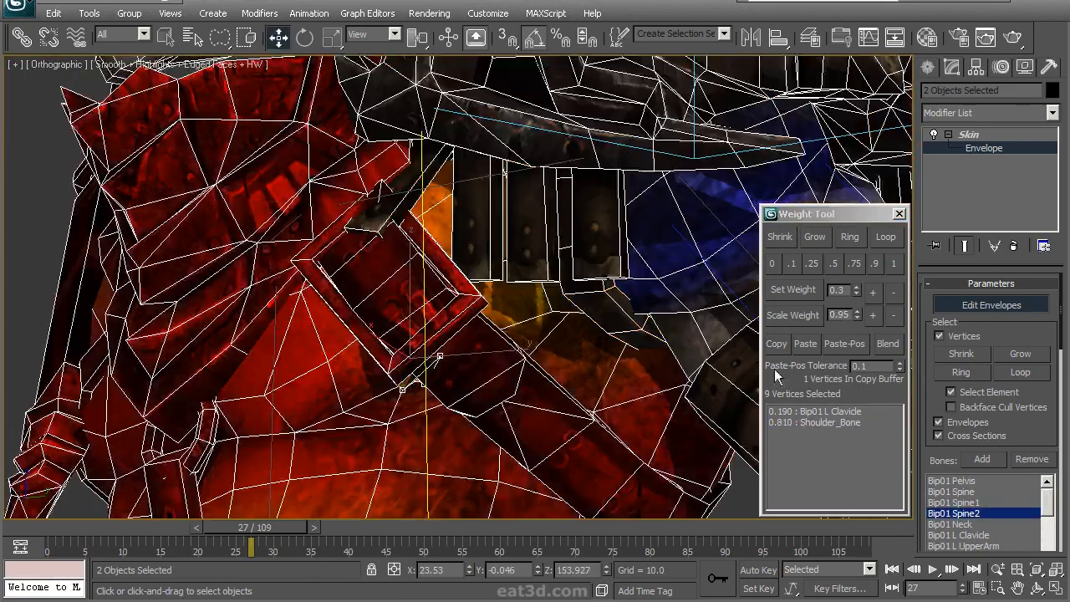
middle_click_drag(504, 368, 553, 340, "alt")
left_click(525, 353)
left_click(960, 394)
Select single vertices around the armpit buckle in wireframe and shaded views and examine their bone weights
left_click(411, 358)
scroll(553, 339, "up", 5)
key("F3")
left_click(455, 236)
mouse_move(481, 305)
middle_mouse_down()
mouse_move(469, 339)
mouse_move(313, 290)
mouse_move(533, 342)
mouse_move(416, 320)
middle_mouse_up()
key("F3")
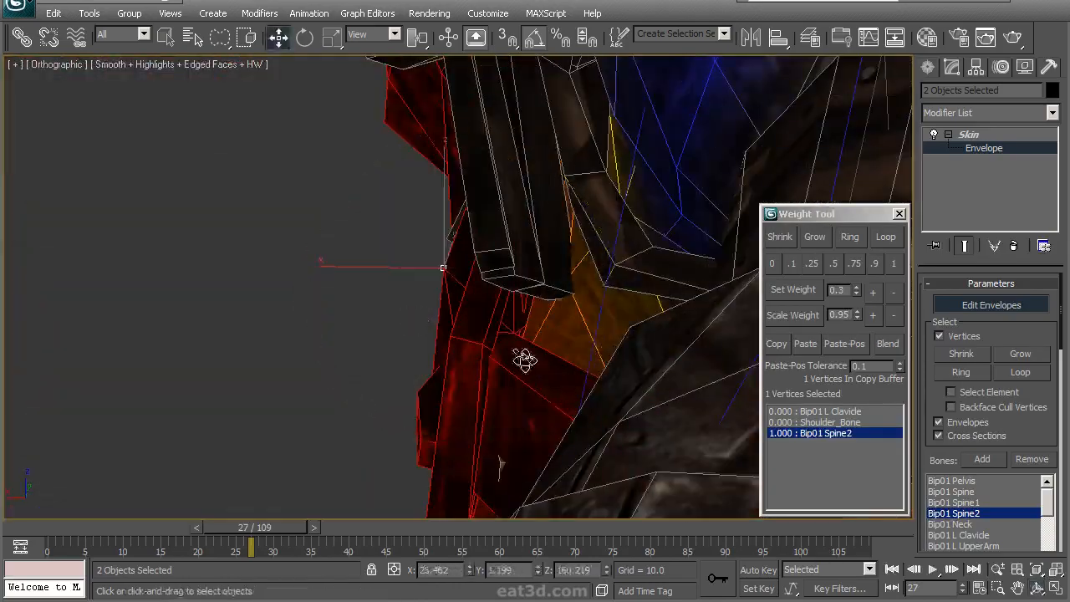
mouse_move(516, 332)
middle_mouse_down("alt")
mouse_move(728, 259)
mouse_move(519, 290)
mouse_move(447, 387)
mouse_move(471, 343)
middle_mouse_up("alt")
left_click(471, 325)
mouse_move(437, 227)
middle_mouse_down("alt")
mouse_move(500, 172)
mouse_move(560, 316)
mouse_move(510, 359)
mouse_move(490, 253)
mouse_move(233, 498)
middle_mouse_up("alt")
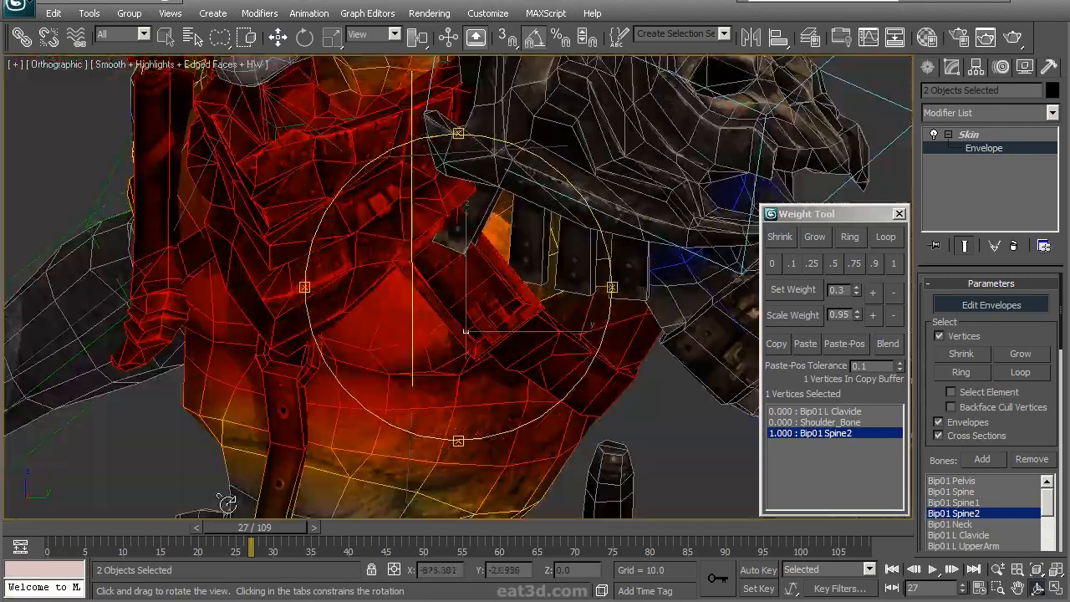
At frame 15, try a 0.5 Bip01 L UpperArm weight on three armpit strap vertices, then return them to Bip01 Spine2 at 1
left_click_drag(260, 532, 184, 527)
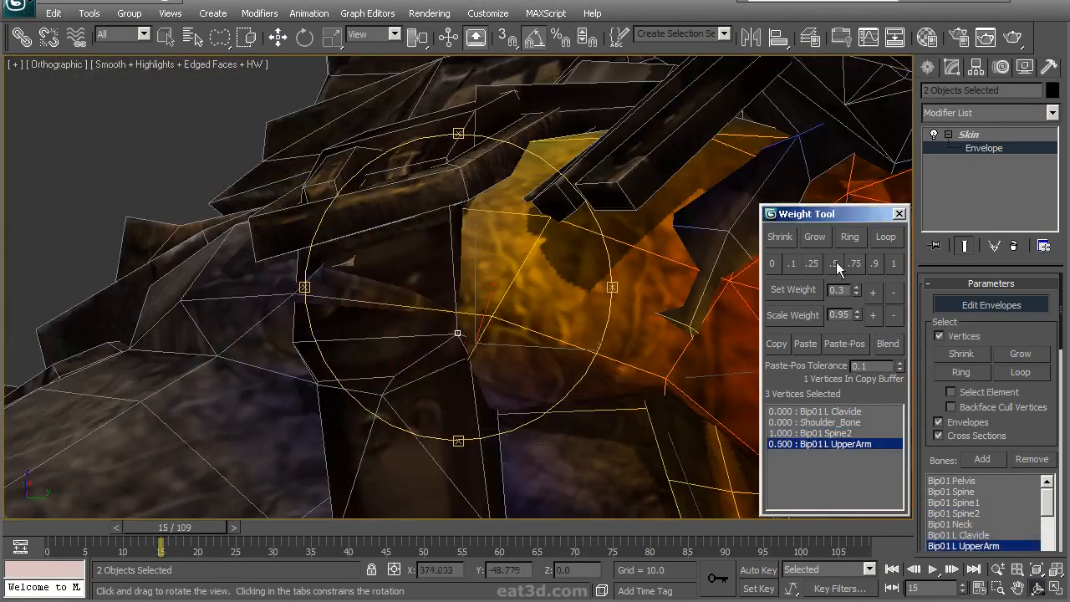
left_click(835, 263)
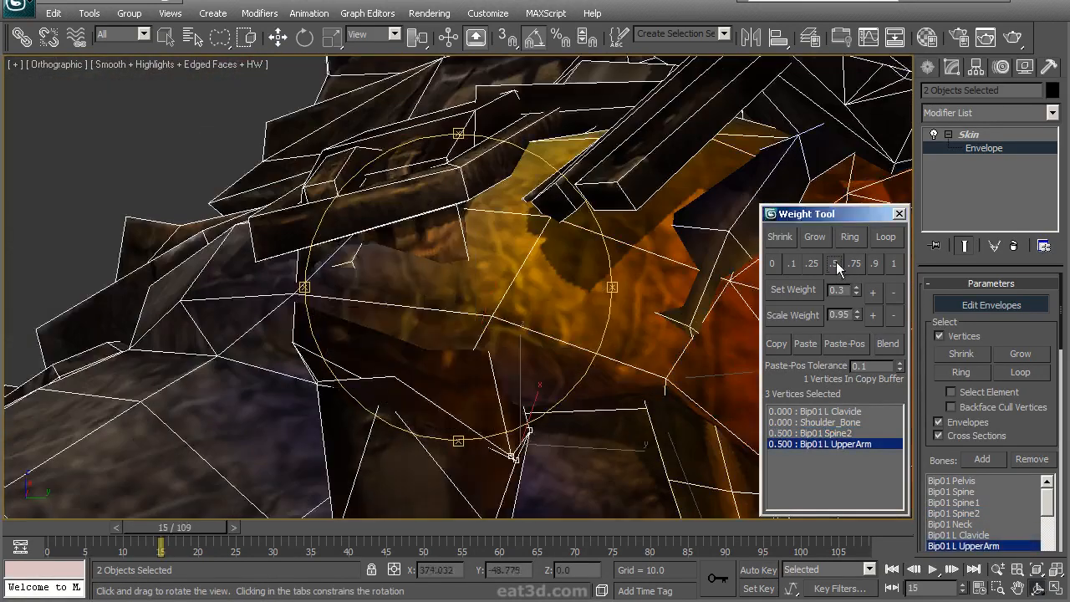
left_click_drag(479, 325, 470, 280)
left_click(832, 436)
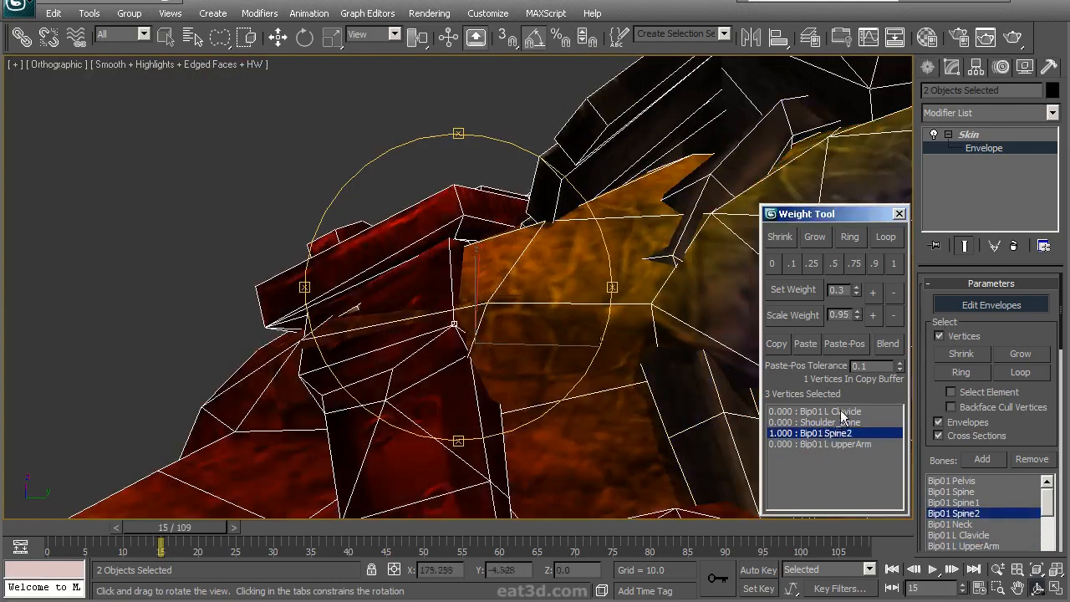
left_click(841, 411)
left_click(899, 292)
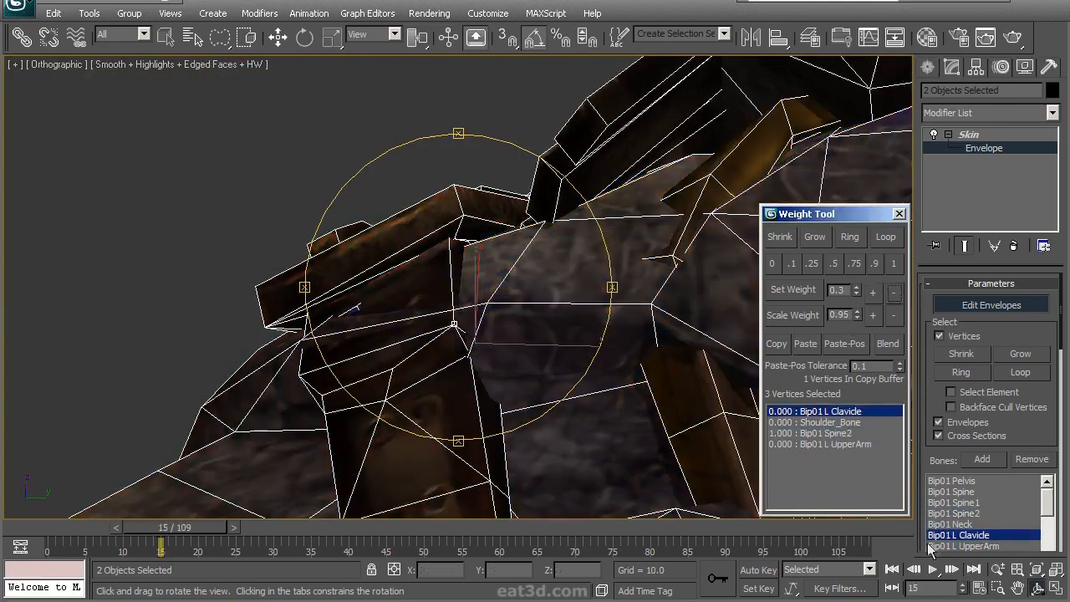
Raise the Bip01 Spine1 weight of the three armpit strap vertices under the arm to 0.35
left_click(961, 511)
left_click(959, 504)
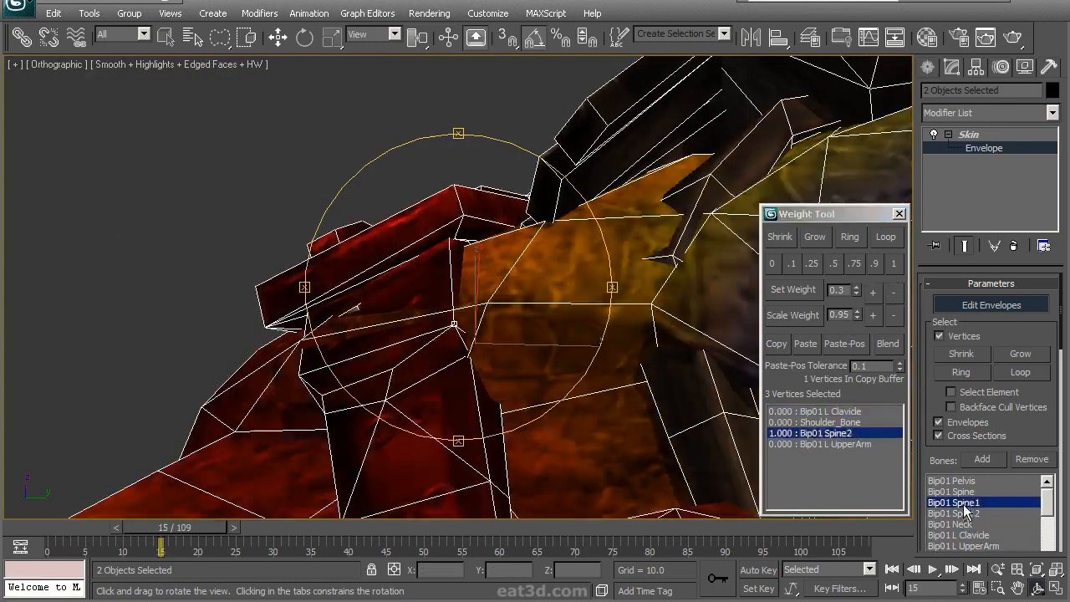
left_click(872, 292)
left_click(874, 294)
Scrub between frames 6 and 25 and examine how the armpit strap and shoulder plates sit against the torso
left_click_drag(490, 399, 602, 340)
middle_click_drag(602, 340, 586, 343, "alt")
mouse_move(215, 528)
left_mouse_down()
mouse_move(180, 535)
mouse_move(215, 526)
left_mouse_up()
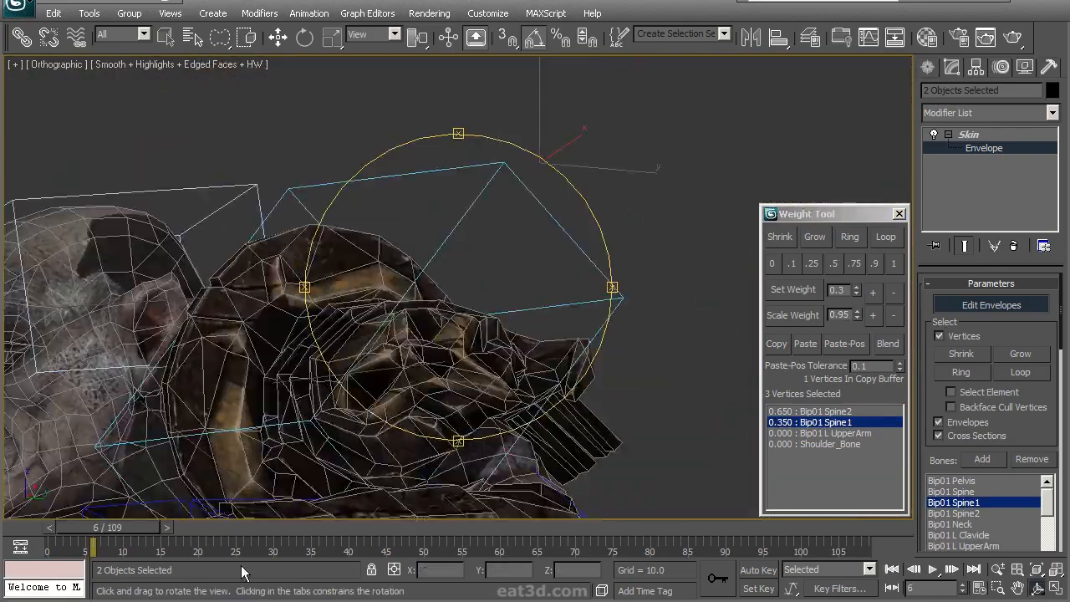
left_click_drag(142, 536, 245, 552)
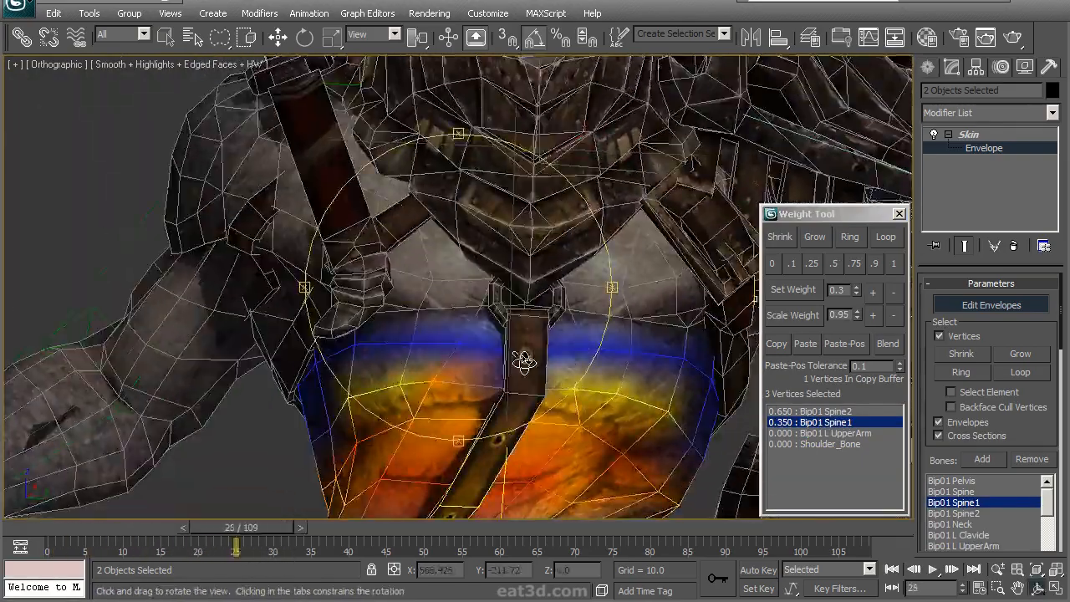
middle_click_drag(515, 437, 577, 366, "alt")
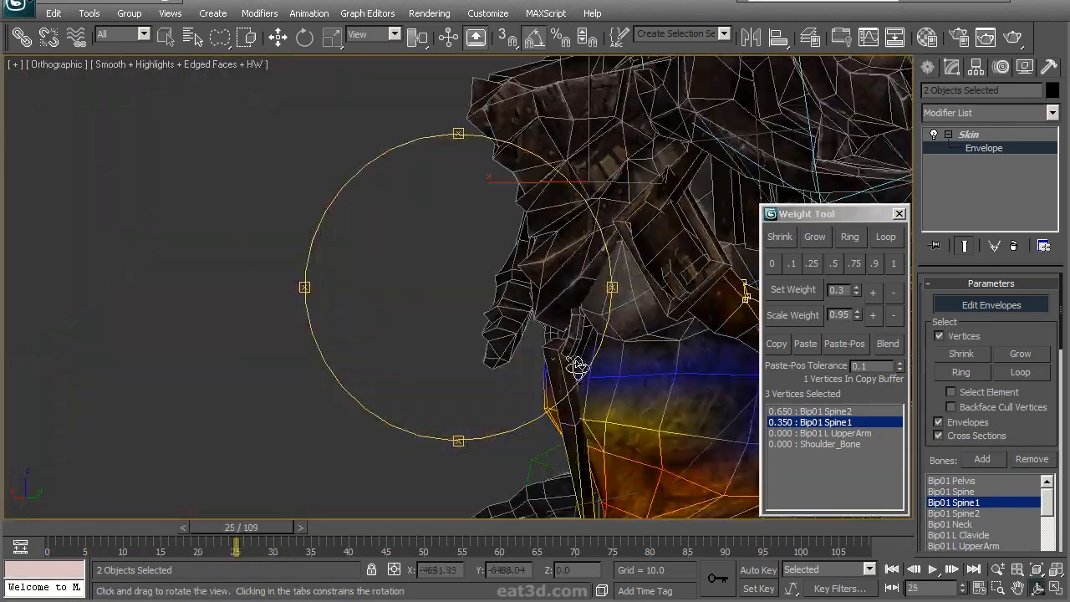
mouse_move(433, 379)
left_mouse_down()
mouse_move(402, 385)
mouse_move(425, 385)
left_mouse_up()
scroll(429, 373, "up", 5)
left_click_drag(264, 529, 216, 532)
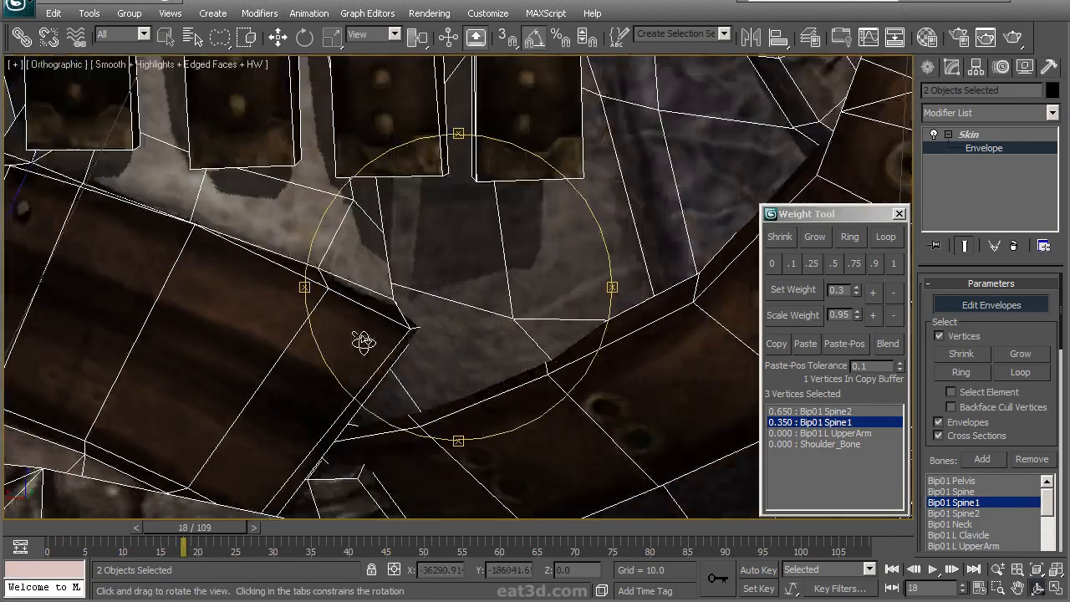
left_click_drag(363, 339, 518, 341)
middle_click_drag(505, 332, 518, 379)
left_click_drag(192, 532, 164, 531)
Raise the Bip01 Spine1 weight of the two strap vertices just below the armpit buckle to 0.2
scroll(520, 296, "down", 4)
left_click_drag(520, 296, 367, 302)
left_click(359, 295)
middle_click_drag(383, 334, 311, 299)
scroll(438, 351, "up", 2)
key("F3")
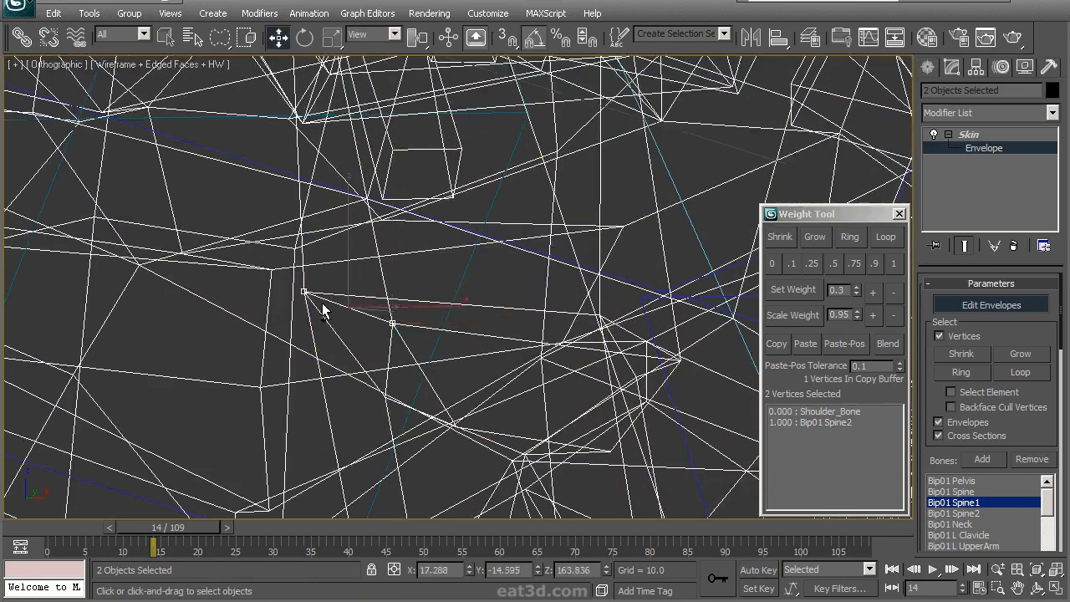
key("F3")
mouse_move(323, 306)
middle_mouse_down("alt")
mouse_move(478, 329)
mouse_move(421, 336)
mouse_move(455, 318)
middle_mouse_up("alt")
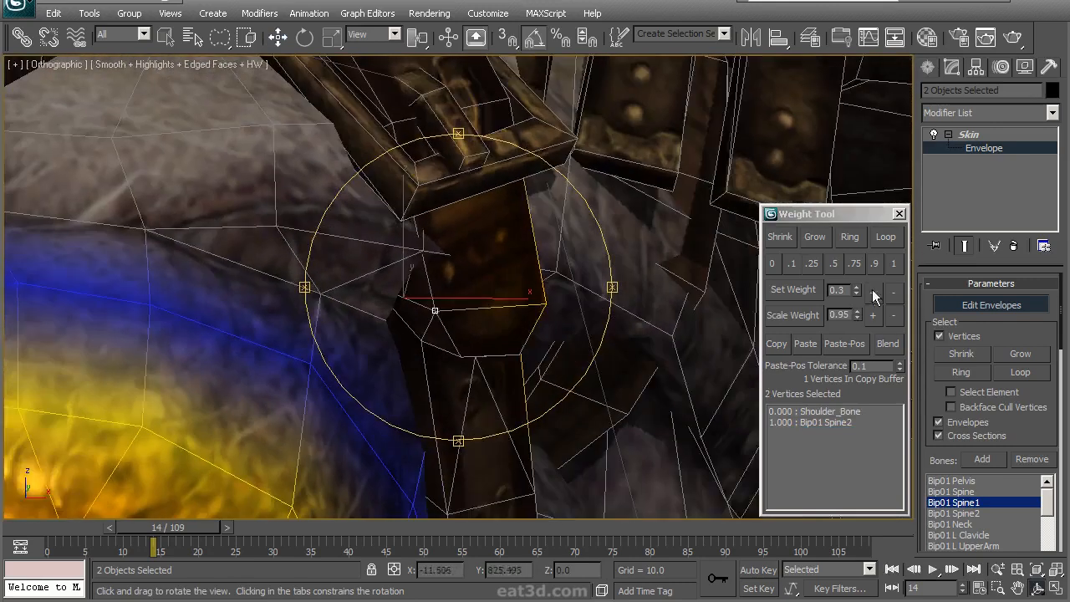
left_click(872, 292)
left_click(874, 293)
mouse_move(510, 313)
middle_mouse_down("alt")
mouse_move(499, 317)
mouse_move(507, 325)
mouse_move(493, 319)
middle_mouse_up("alt")
left_click(873, 291)
left_click(895, 294)
left_click(894, 294)
left_click(894, 294)
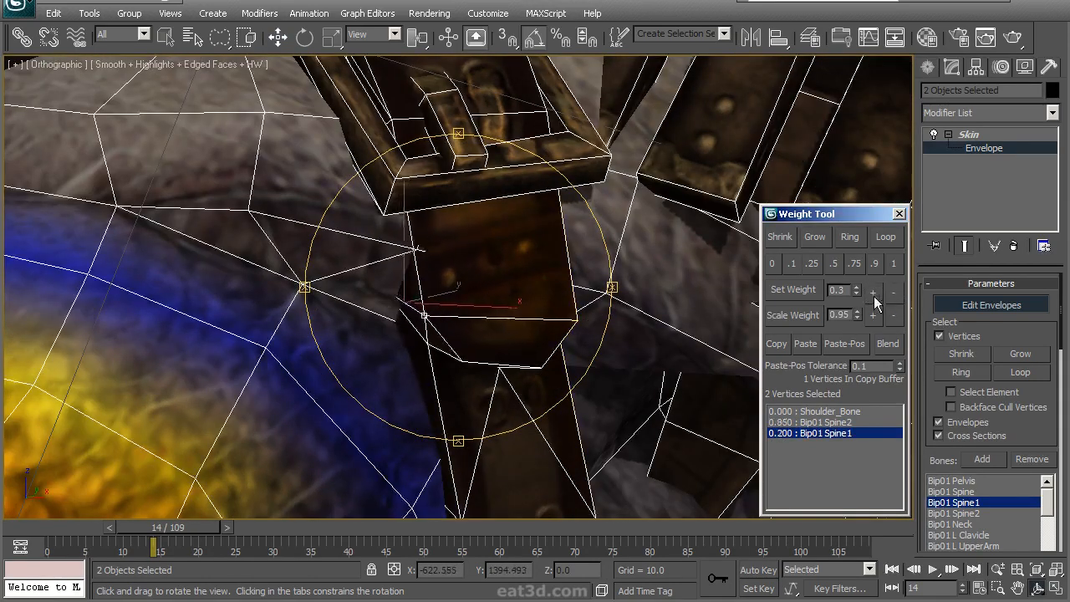
Scrub a few frames onward from frame 14 and examine the reweighted armpit strap from further away
scroll(557, 295, "down", 5)
mouse_move(168, 530)
left_mouse_down()
mouse_move(139, 532)
mouse_move(172, 533)
left_mouse_up()
scroll(415, 338, "down", 8)
Examine the full character in the 153-frame animation from front, back and side over the opening frames 0 to 4
mouse_move(414, 339)
middle_mouse_down("alt")
mouse_move(435, 334)
mouse_move(415, 339)
middle_mouse_up("alt")
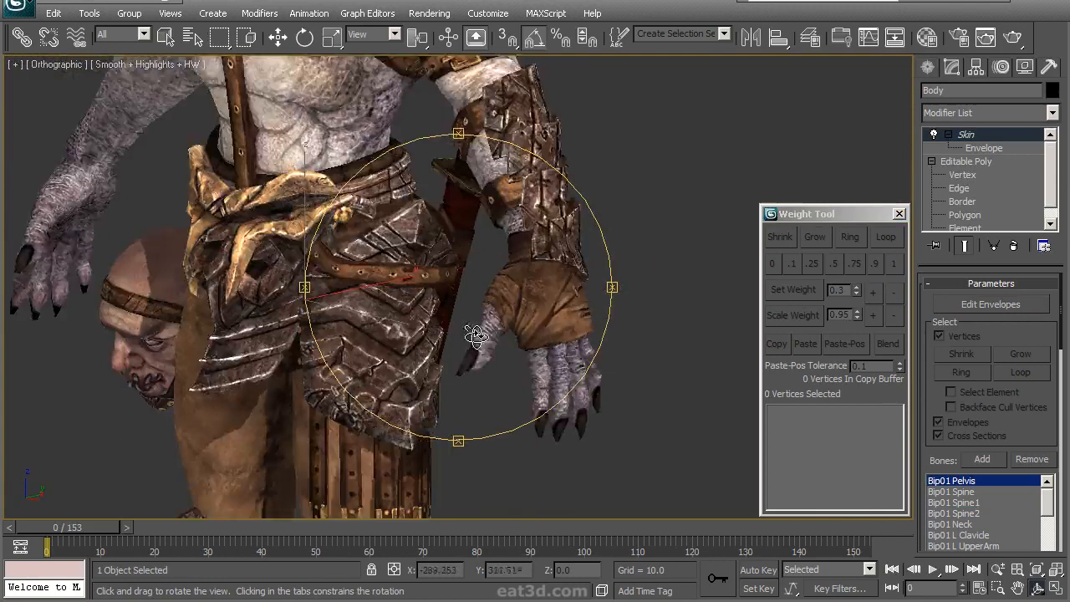
mouse_move(477, 334)
middle_mouse_down("alt")
mouse_move(509, 327)
mouse_move(461, 323)
middle_mouse_up("alt")
scroll(461, 322, "down", 2)
middle_click_drag(365, 322, 422, 345, "alt")
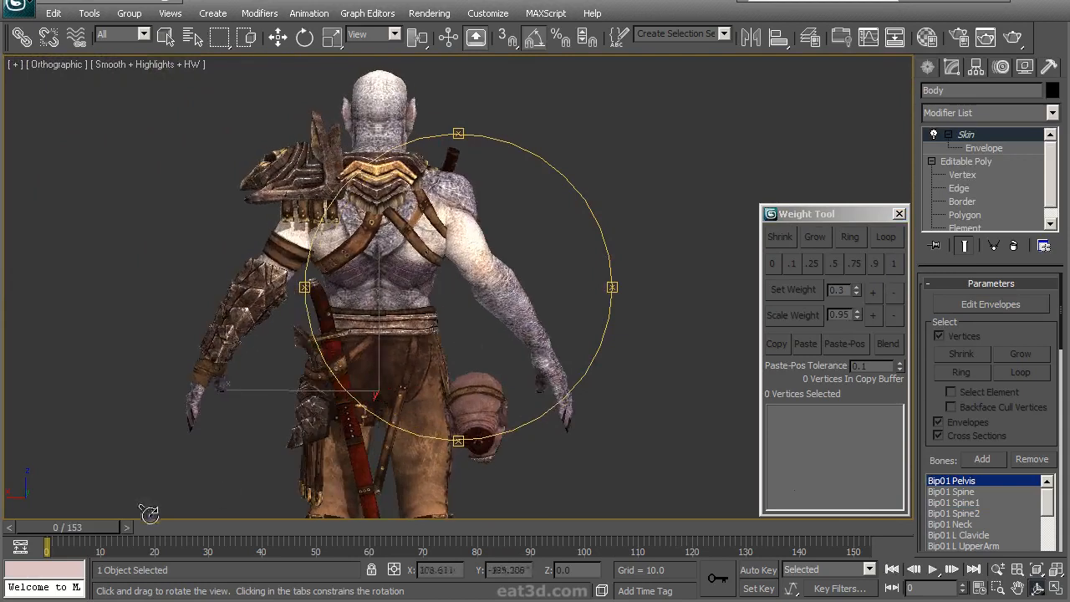
left_click_drag(97, 535, 120, 536)
middle_click_drag(396, 366, 355, 270)
middle_click_drag(355, 270, 423, 315, "alt")
middle_click_drag(424, 315, 453, 291)
middle_click_drag(455, 242, 123, 494, "alt")
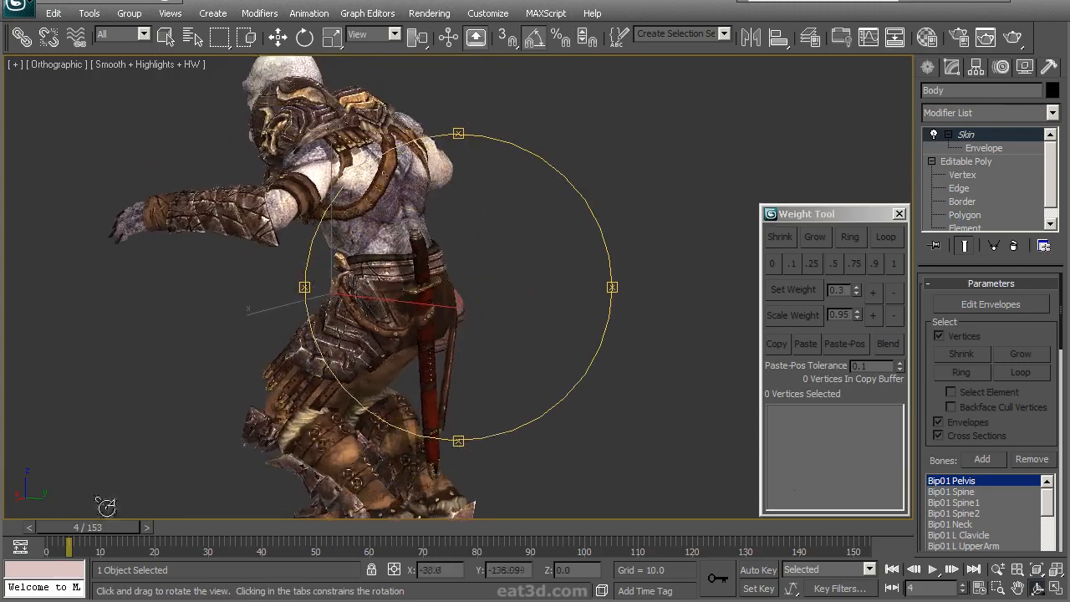
Scrub from frame 4 to frame 44 and examine how the armour, back straps and sword follow the body
left_click_drag(112, 532, 135, 519)
middle_click_drag(441, 329, 361, 334, "alt")
left_click_drag(156, 527, 228, 520)
middle_click_drag(451, 334, 428, 346, "alt")
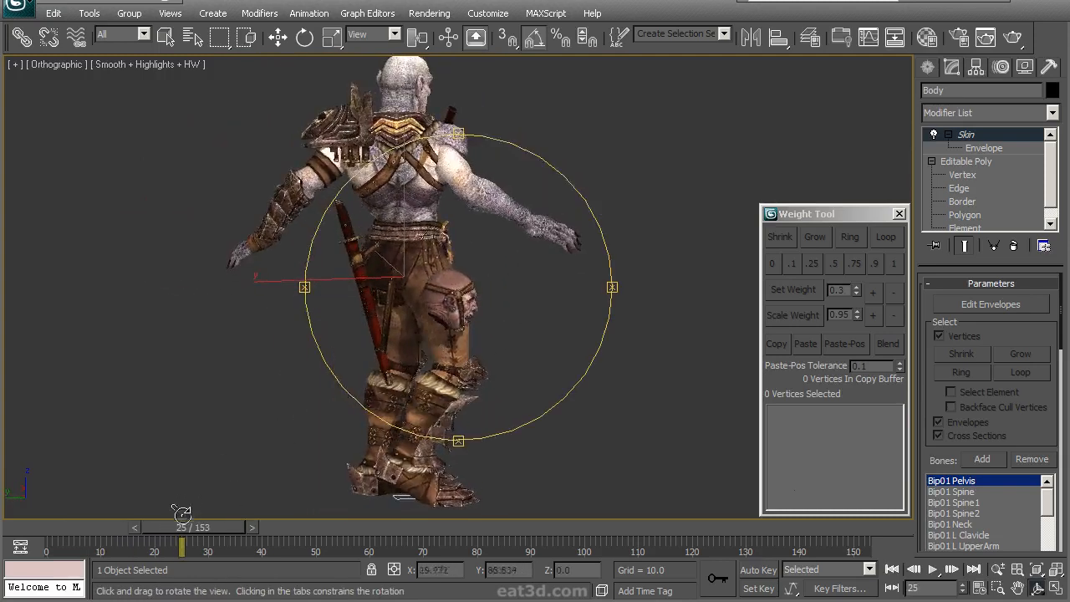
left_click_drag(201, 528, 213, 531)
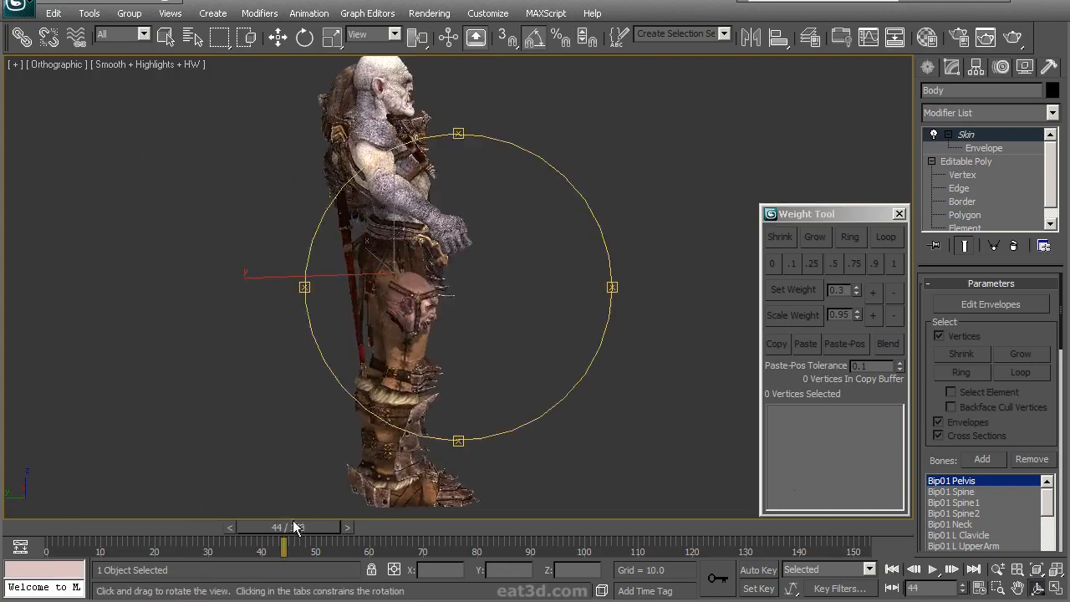
left_click_drag(313, 317, 284, 382)
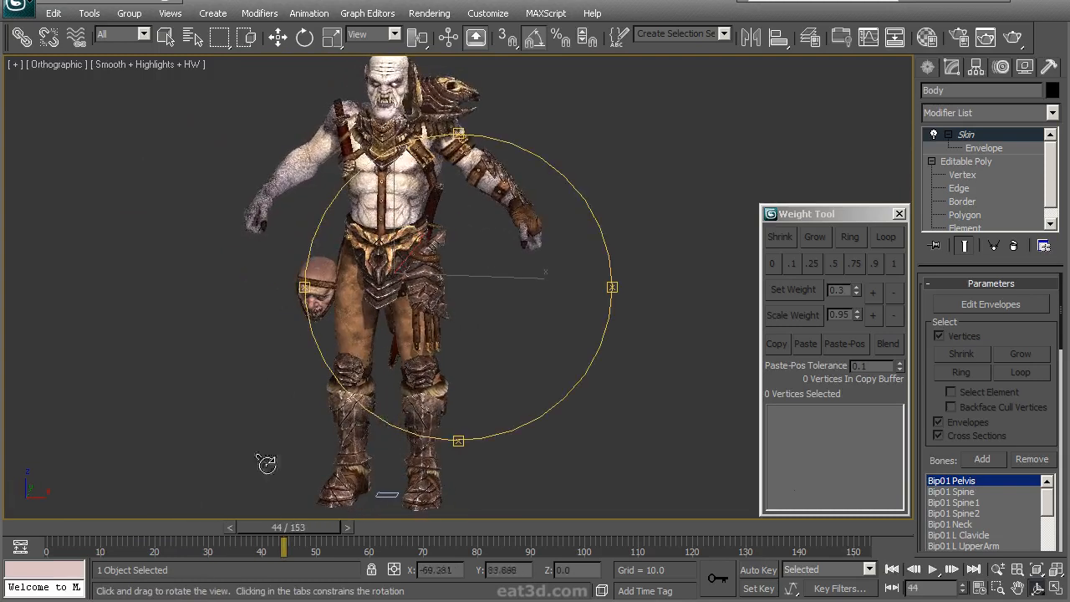
Scrub between frames 44 and 99 and examine the shoulder armour, straps and hip plates from front and back
left_click_drag(280, 543, 434, 533)
left_click_drag(501, 365, 435, 391)
left_click_drag(461, 523, 472, 525)
left_click_drag(501, 345, 458, 343)
left_click_drag(467, 526, 501, 528)
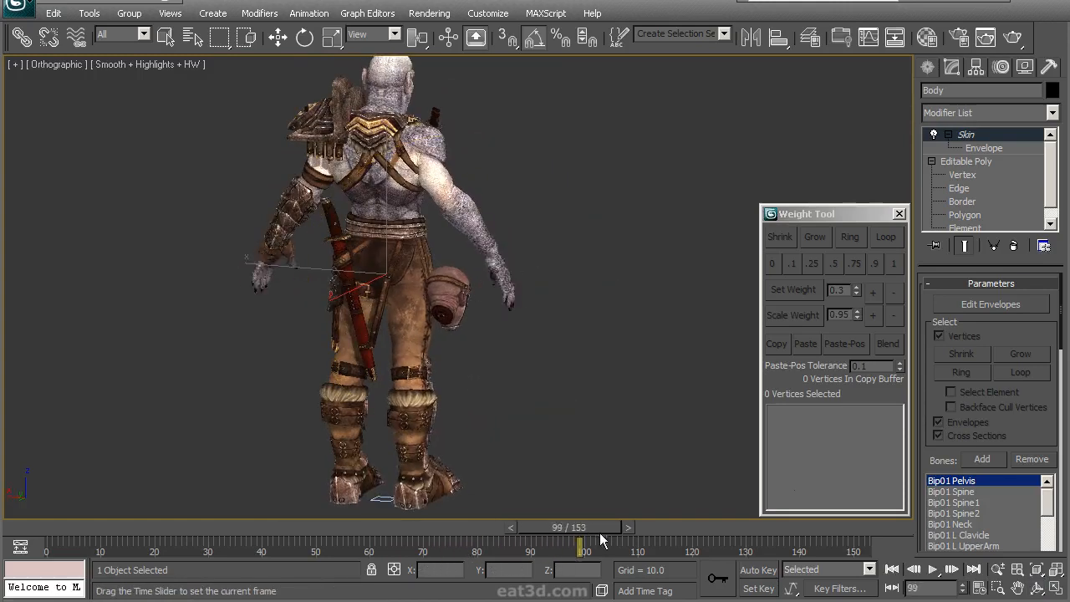
left_click_drag(471, 341, 666, 462)
left_click_drag(629, 533, 605, 535)
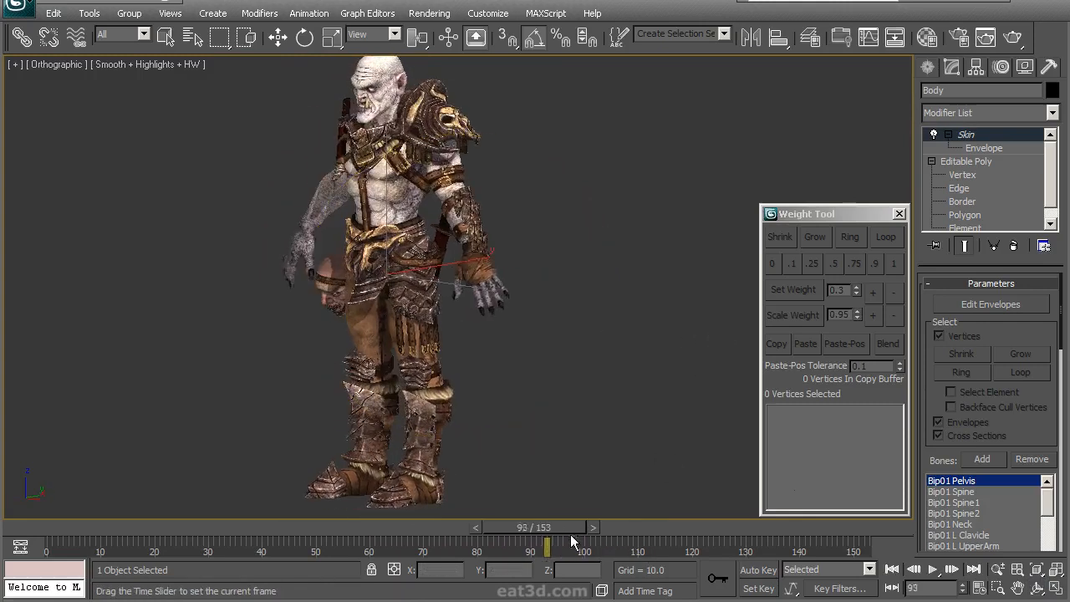
left_click_drag(539, 539, 533, 536)
Examine the hip plates, knee guards and boots up close while scrubbing from frame 85 through the leg lift around frame 114
left_click_drag(373, 333, 446, 327)
scroll(451, 326, "up", 3)
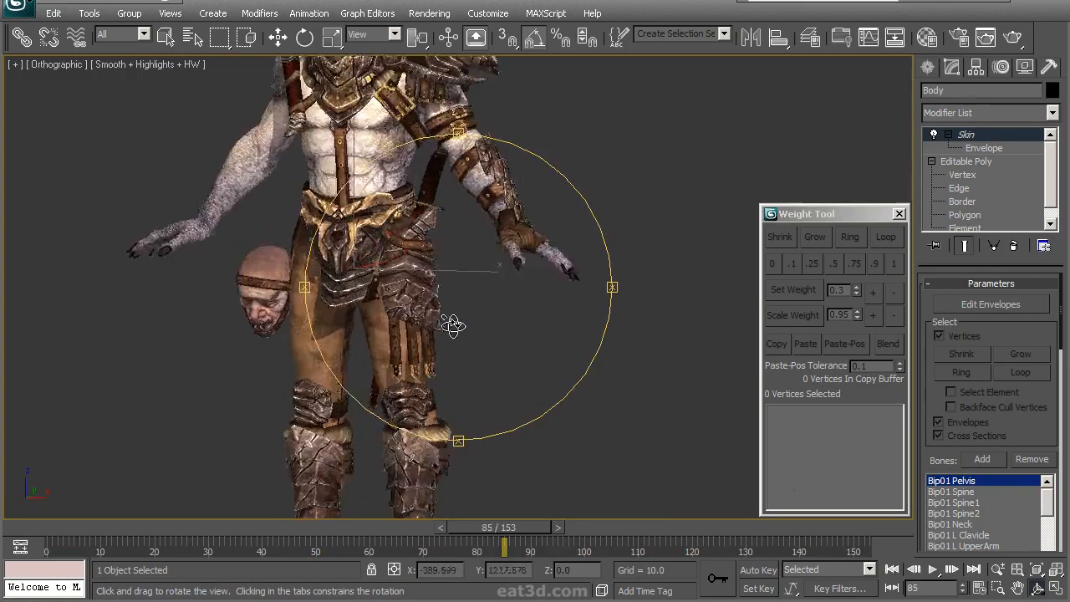
middle_click_drag(470, 336, 470, 426)
left_click_drag(528, 536, 662, 546)
left_click_drag(436, 361, 575, 336)
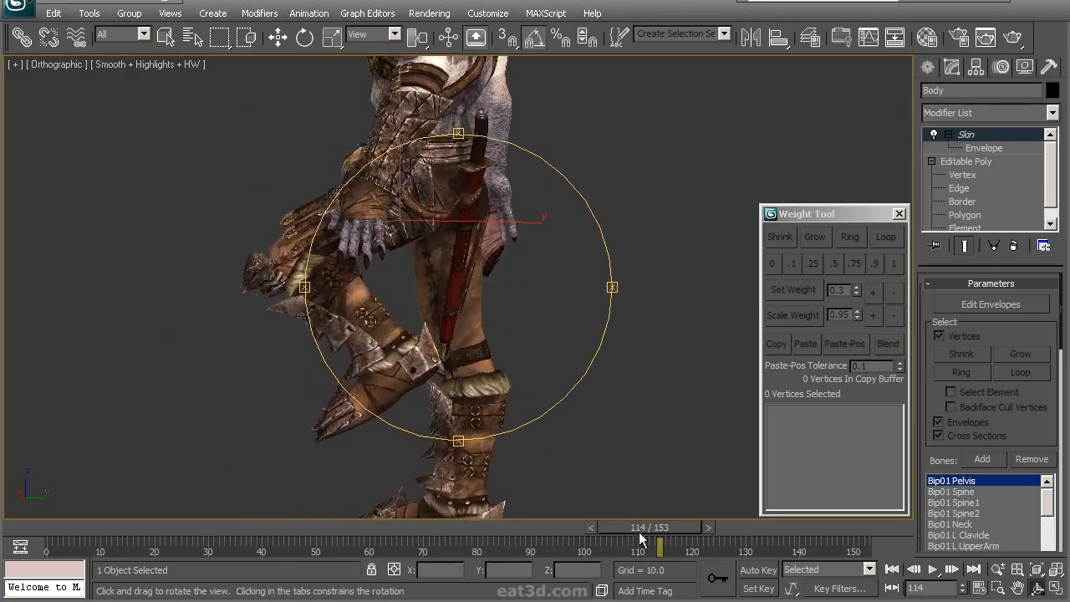
mouse_move(642, 530)
left_mouse_down()
mouse_move(658, 530)
mouse_move(630, 539)
left_mouse_up()
left_click_drag(531, 324, 243, 317)
left_click_drag(663, 529, 692, 536)
key("ctrl+r")
left_click_drag(603, 407, 318, 326)
left_click_drag(697, 530, 694, 542)
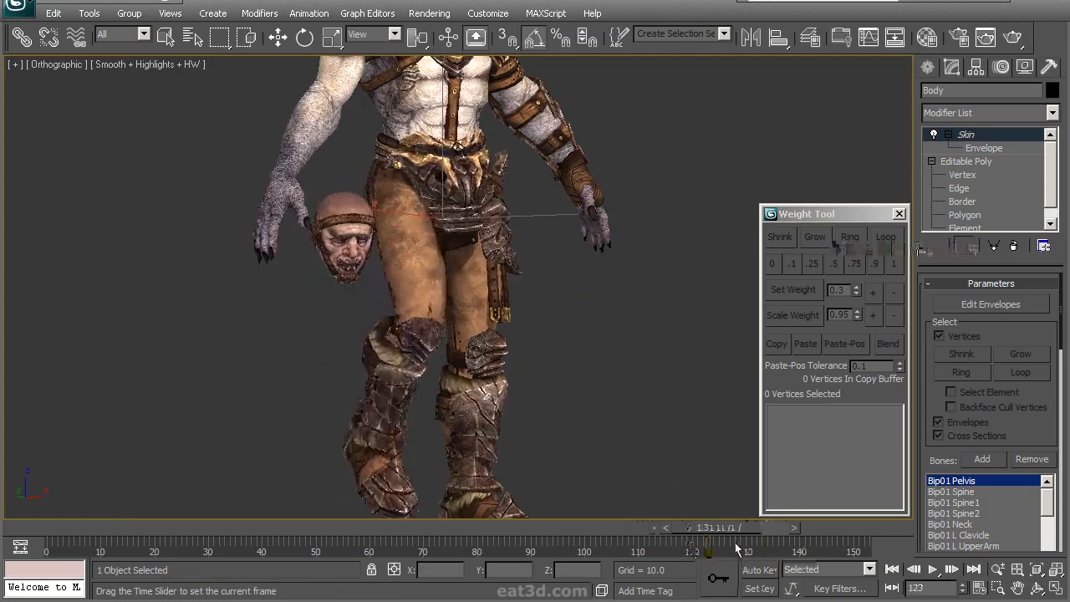
left_click_drag(758, 553, 765, 551)
Scrub the closing frames from around frame 132 and examine the chest straps, shoulder plate and arm armour from several sides
middle_click_drag(590, 303, 568, 493)
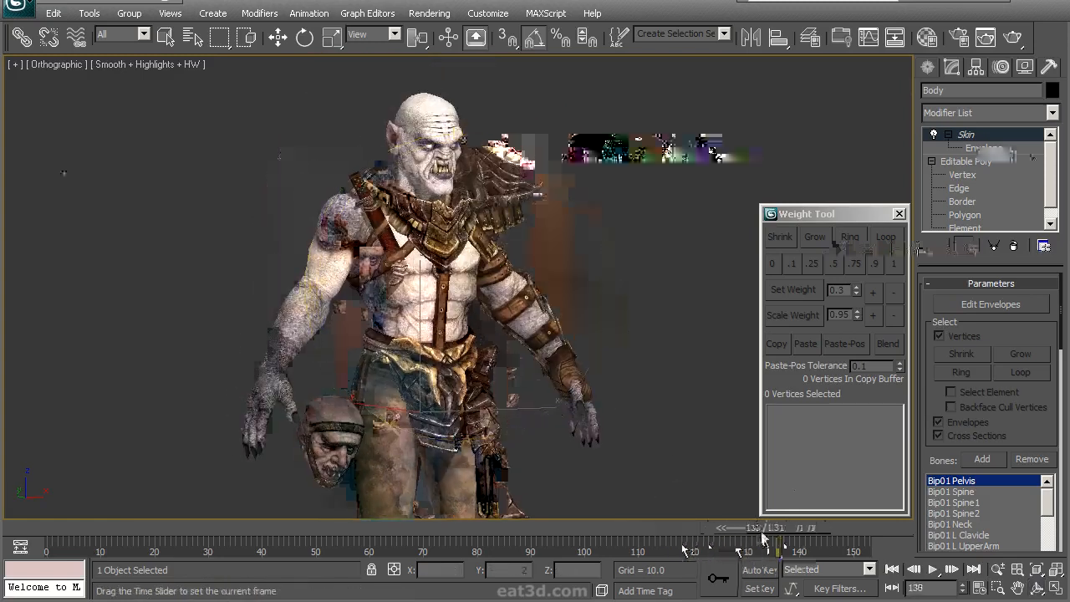
left_click_drag(608, 392, 451, 384)
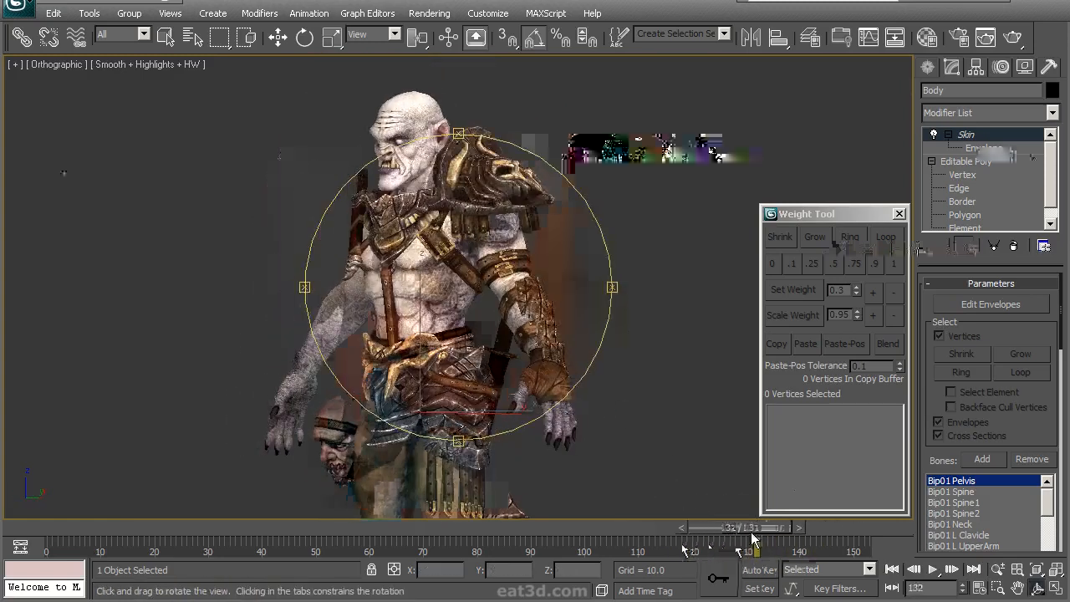
mouse_move(776, 534)
left_mouse_down()
mouse_move(798, 537)
mouse_move(756, 535)
left_mouse_up()
left_click_drag(552, 393, 326, 339)
left_click_drag(754, 534, 827, 549)
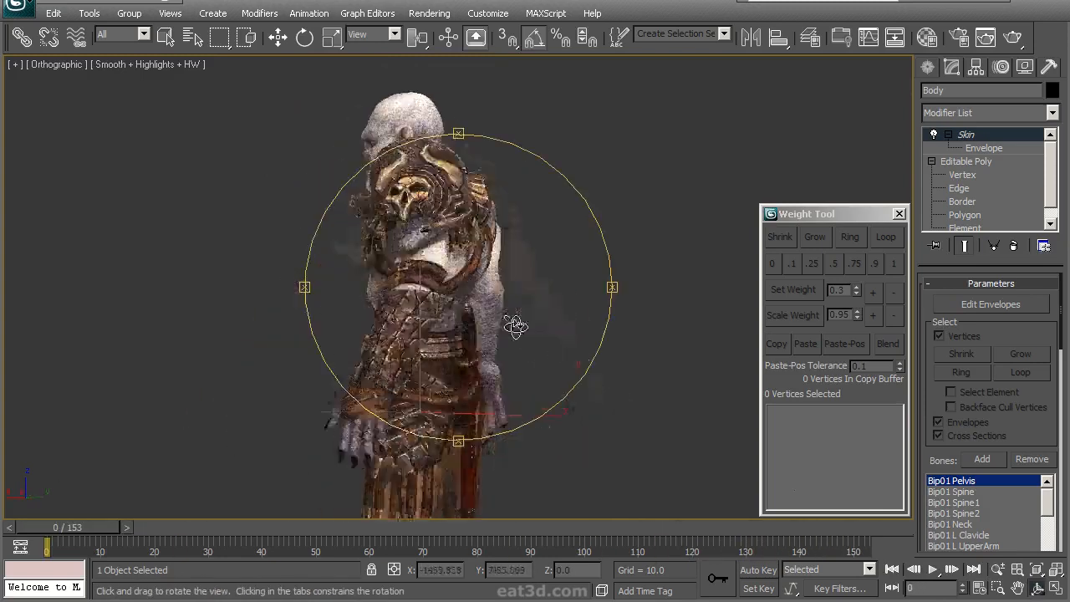
left_click_drag(508, 323, 509, 292)
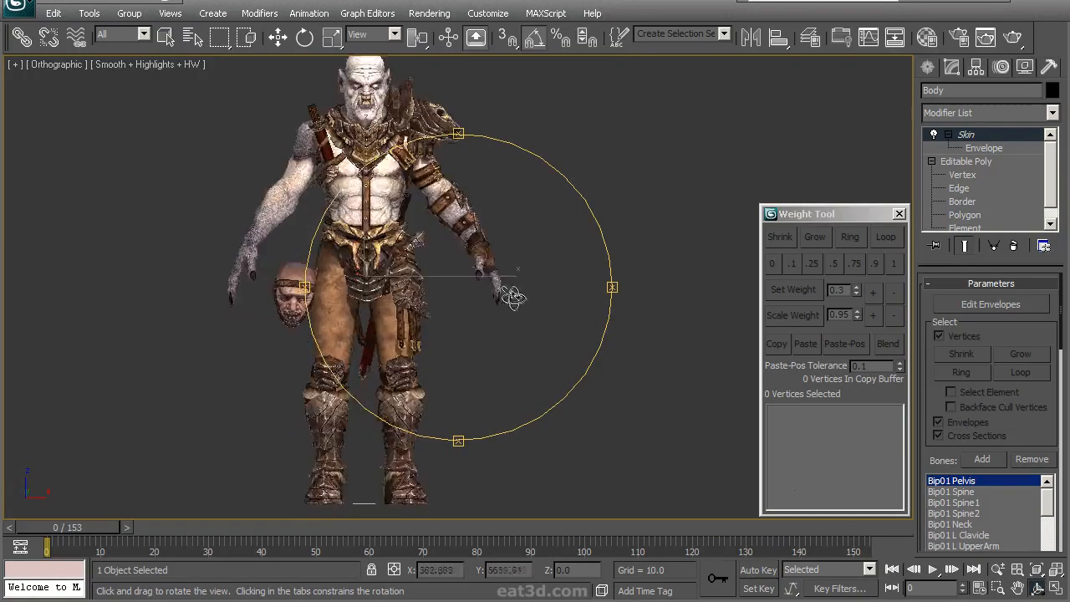